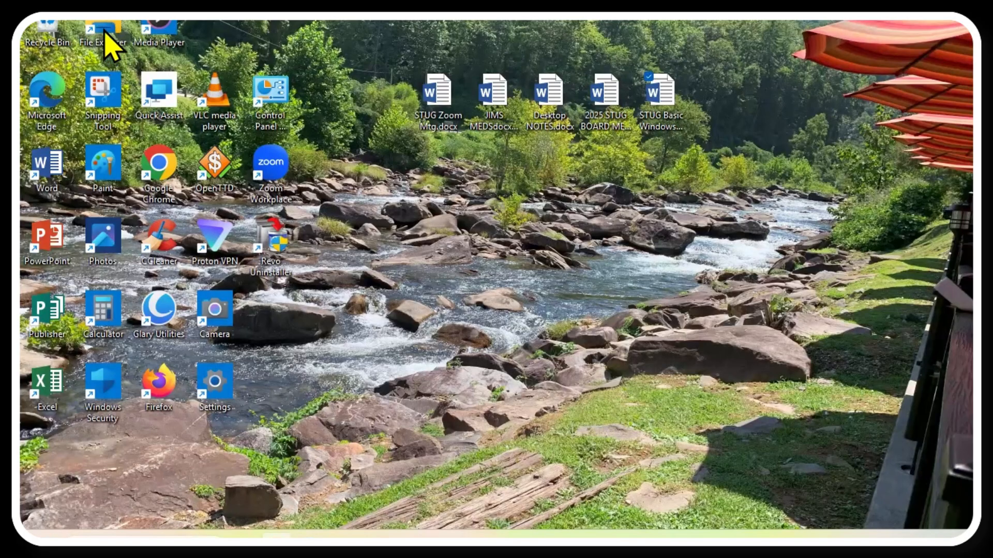
Step: Open the Pictures folder in File Explorer and check which icon layouts are available for viewing its contents
{"action": "double_click", "coordinate": [104, 23]}
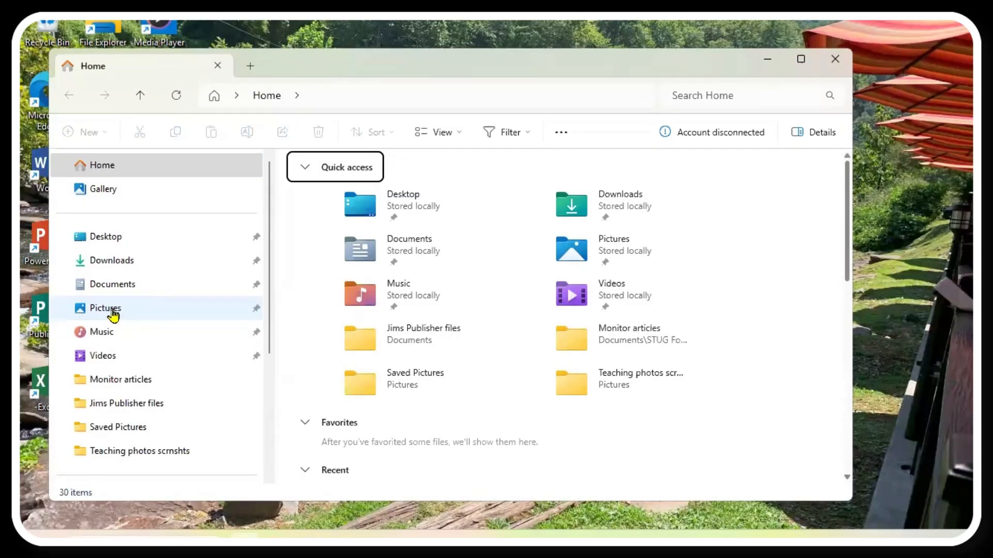
{"action": "left_click", "coordinate": [112, 311]}
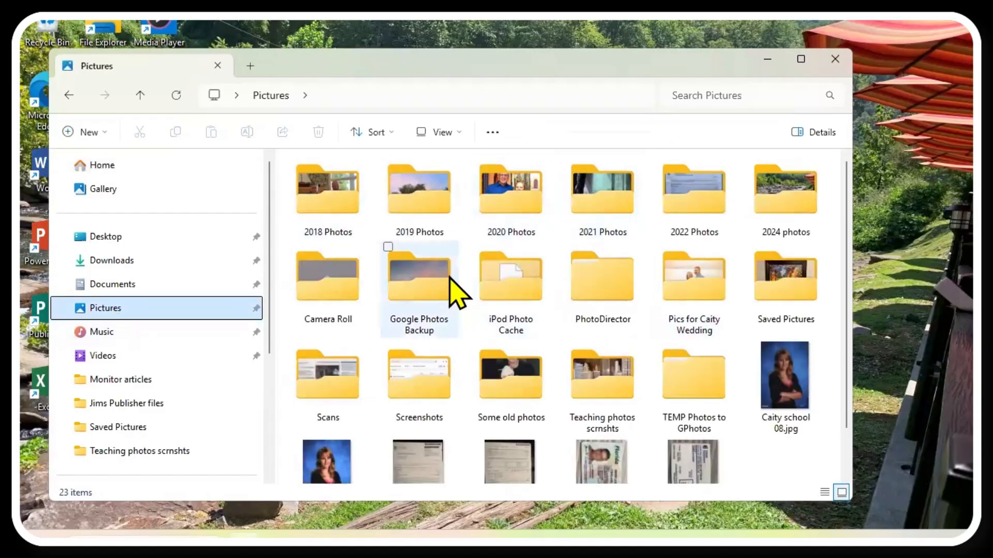
{"action": "left_click", "coordinate": [460, 135]}
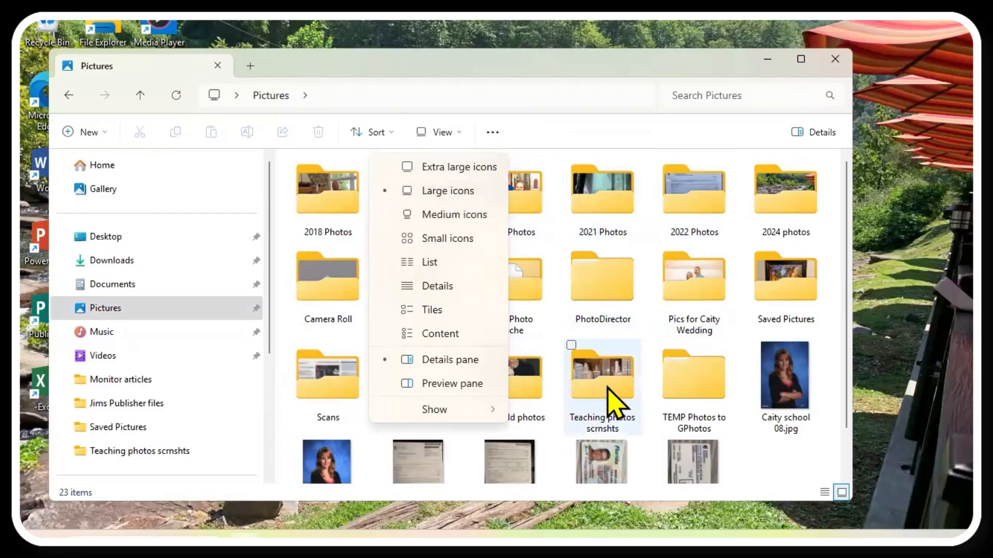
{"action": "mouse_move", "coordinate": [590, 378]}
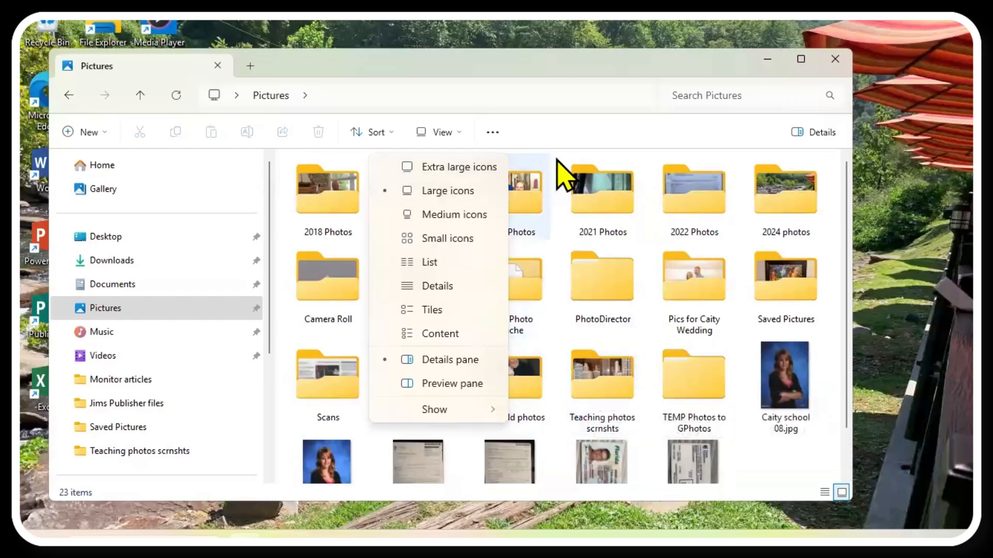
{"action": "left_click", "coordinate": [572, 152]}
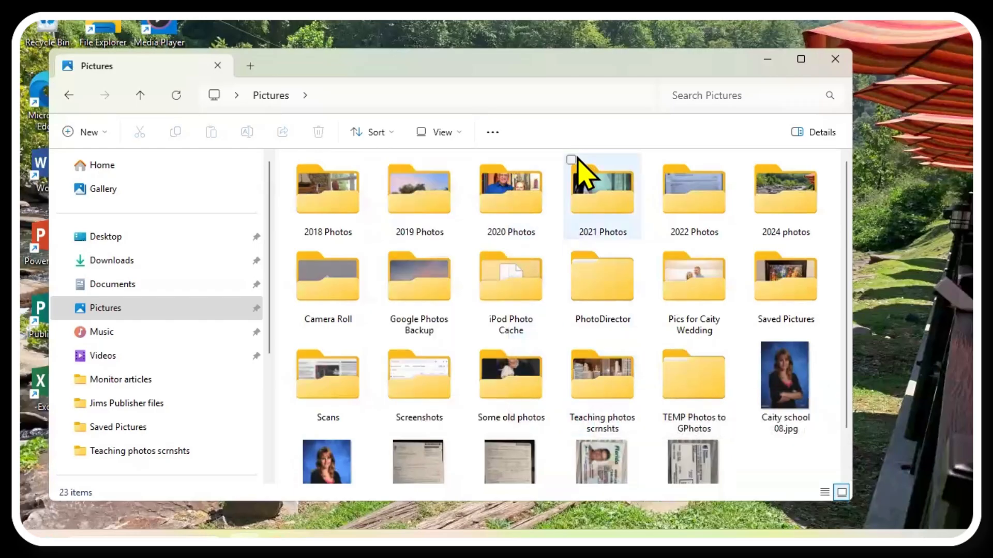
{"action": "mouse_move", "coordinate": [578, 162]}
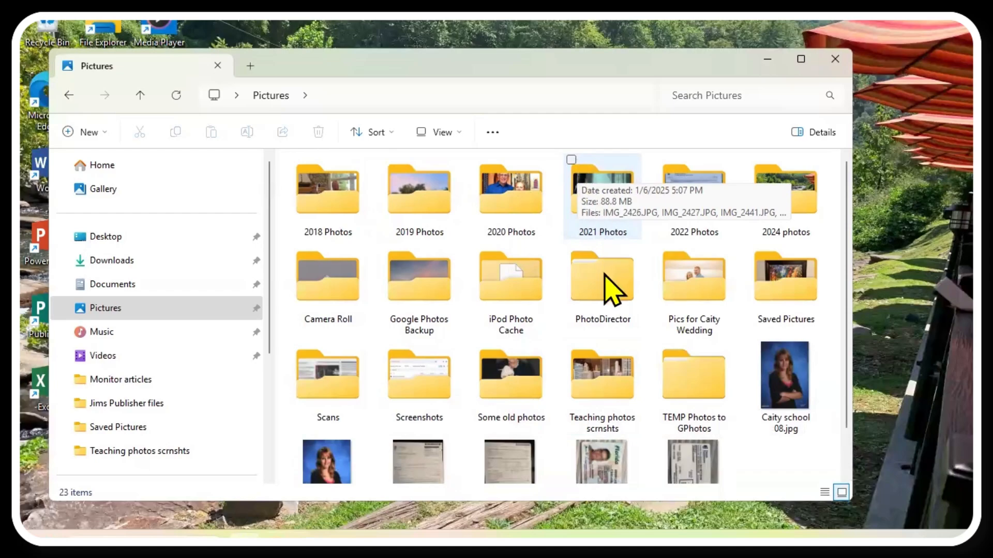
Step: View Big Ben.JPG from the Teaching photos scrnshts folder, closing the photo and minimizing the folder window when done
{"action": "double_click", "coordinate": [591, 382]}
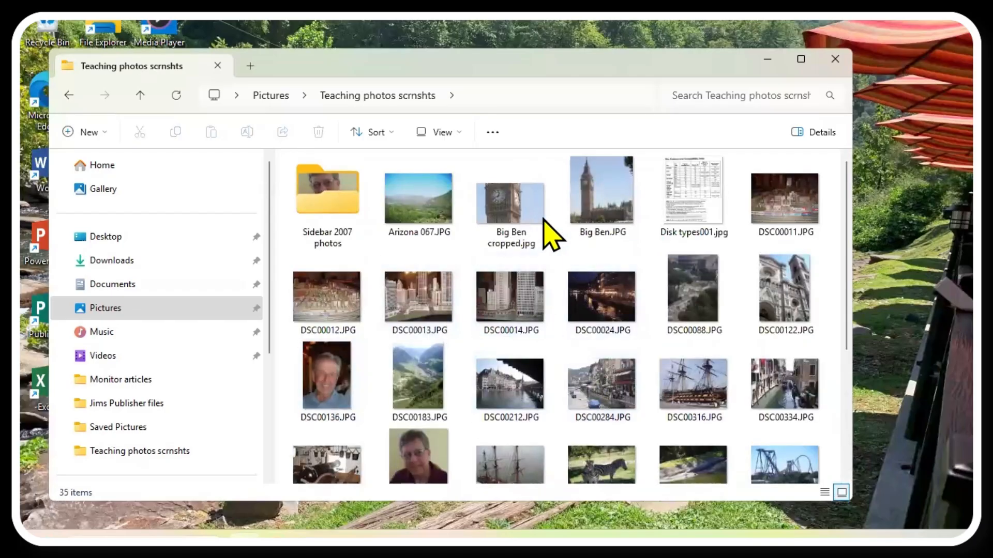
{"action": "mouse_move", "coordinate": [599, 234]}
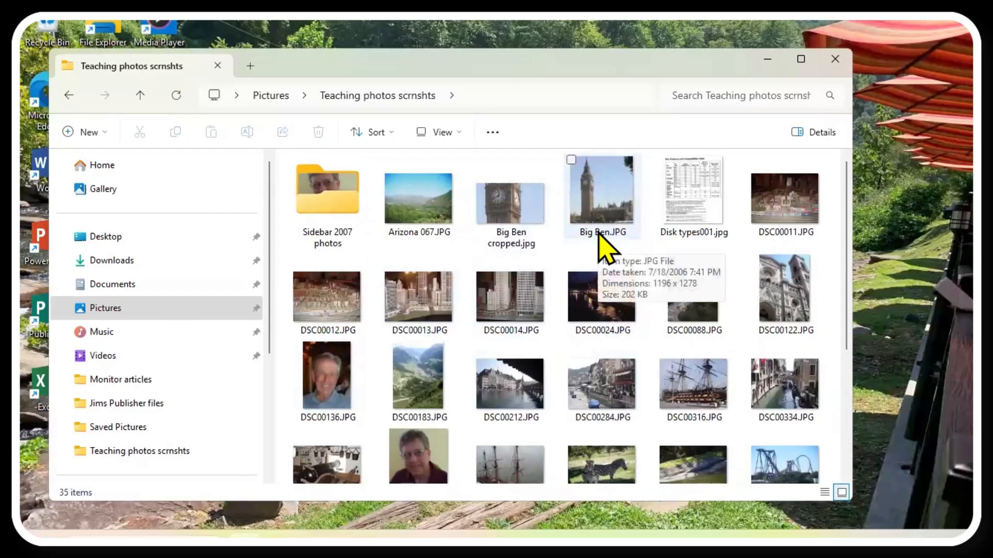
{"action": "double_click", "coordinate": [599, 202]}
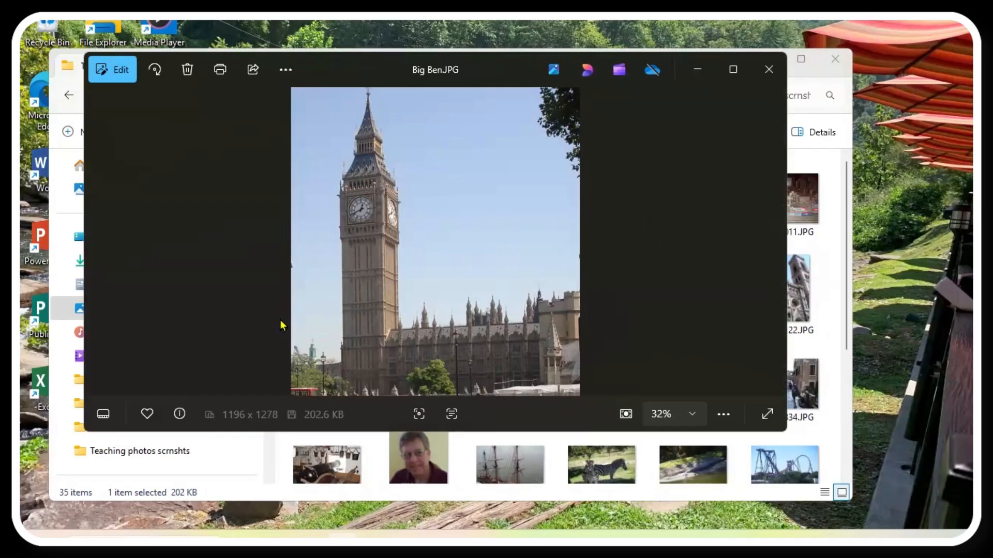
{"action": "left_click", "coordinate": [764, 75]}
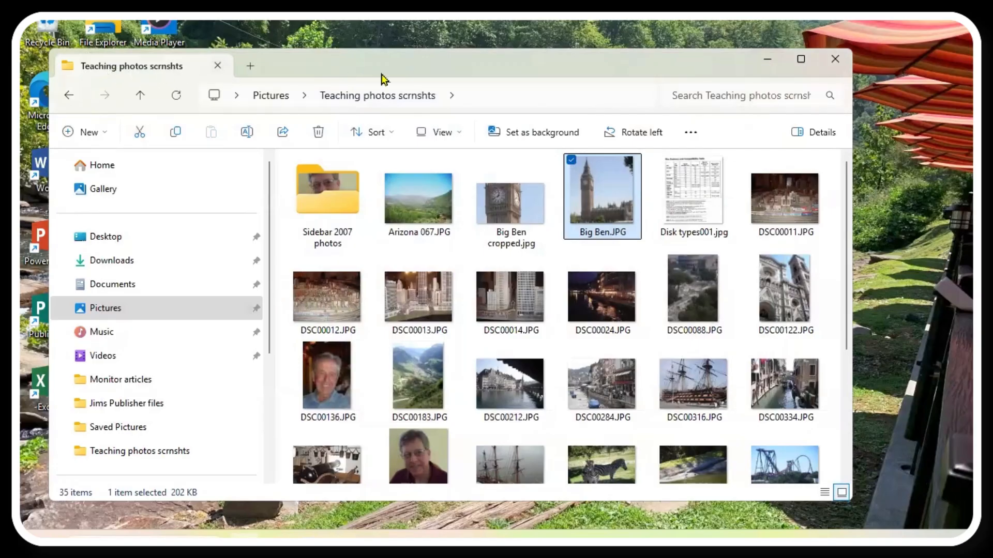
{"action": "left_click", "coordinate": [768, 60]}
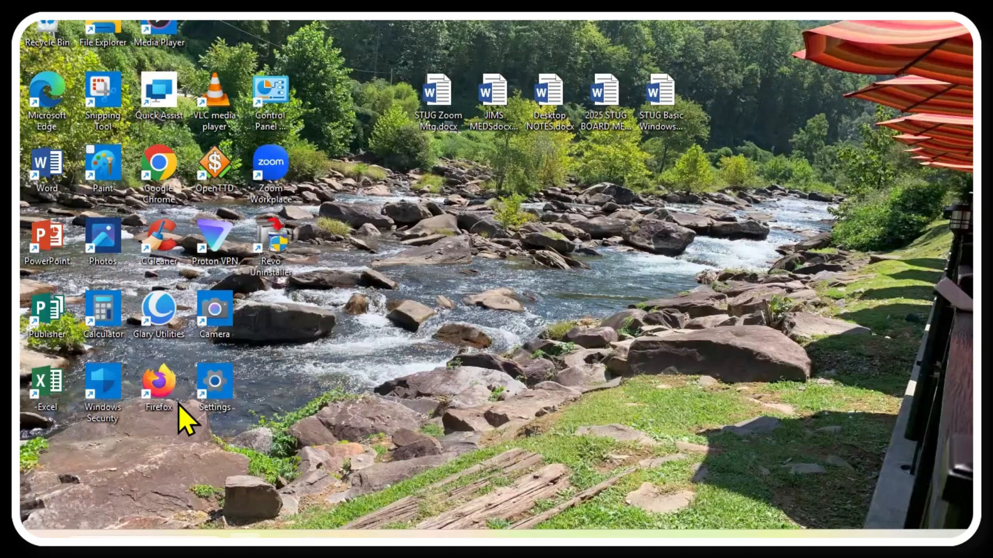
Step: Look up Paint in the Windows list of all installed apps and close the list without launching anything
{"action": "left_click", "coordinate": [46, 517]}
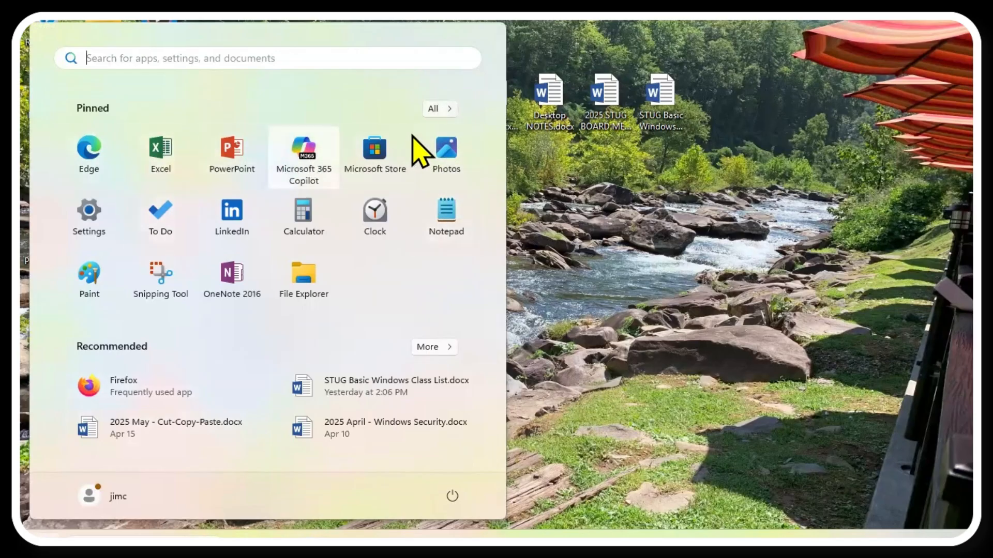
{"action": "left_click", "coordinate": [437, 110]}
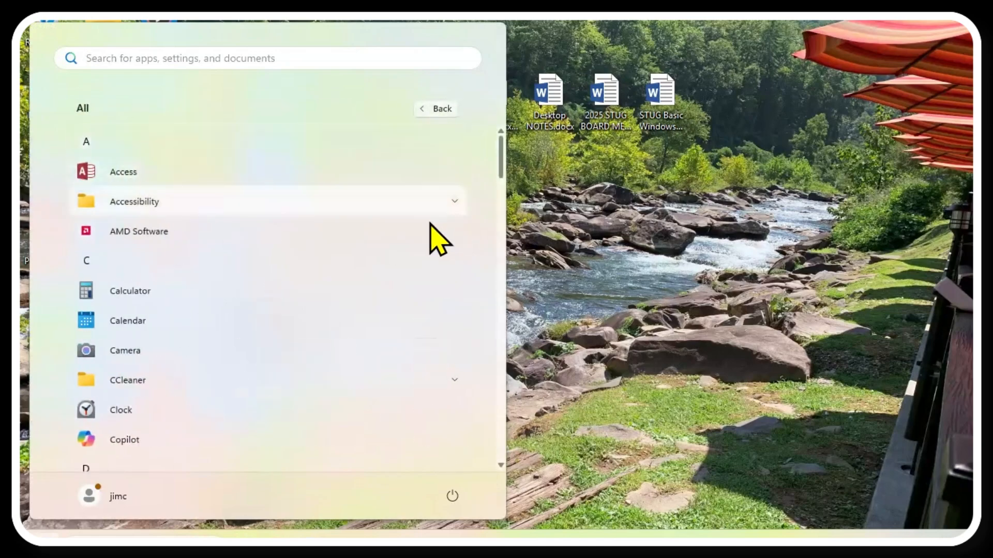
{"action": "scroll", "coordinate": [500, 185], "scroll_direction": "down", "scroll_amount": 2}
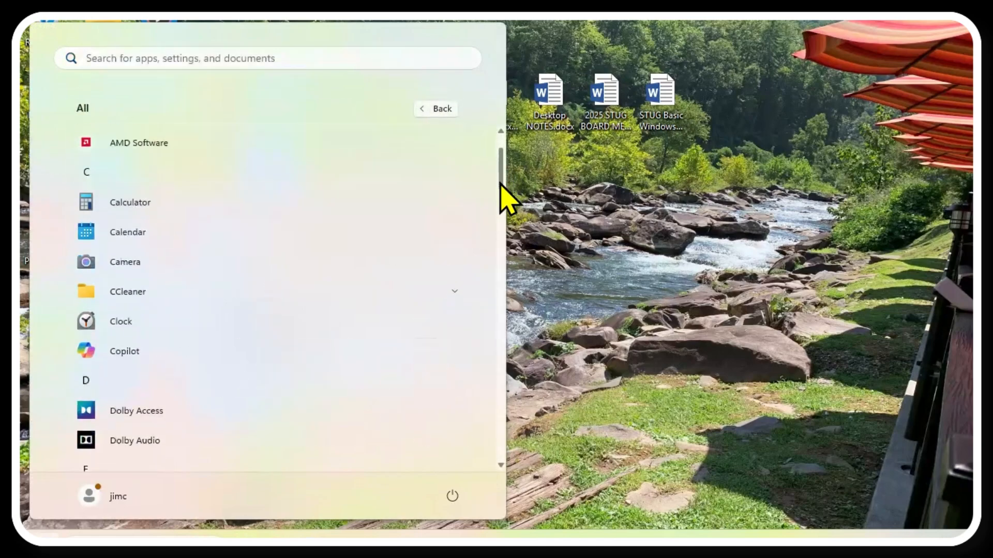
{"action": "left_click_drag", "start_coordinate": [500, 185], "coordinate": [488, 358]}
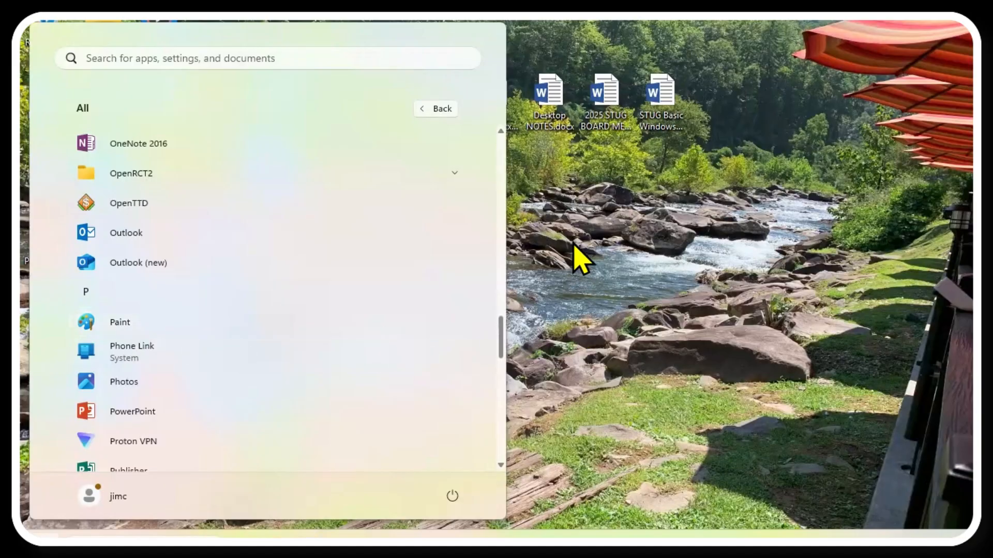
{"action": "left_click", "coordinate": [566, 192]}
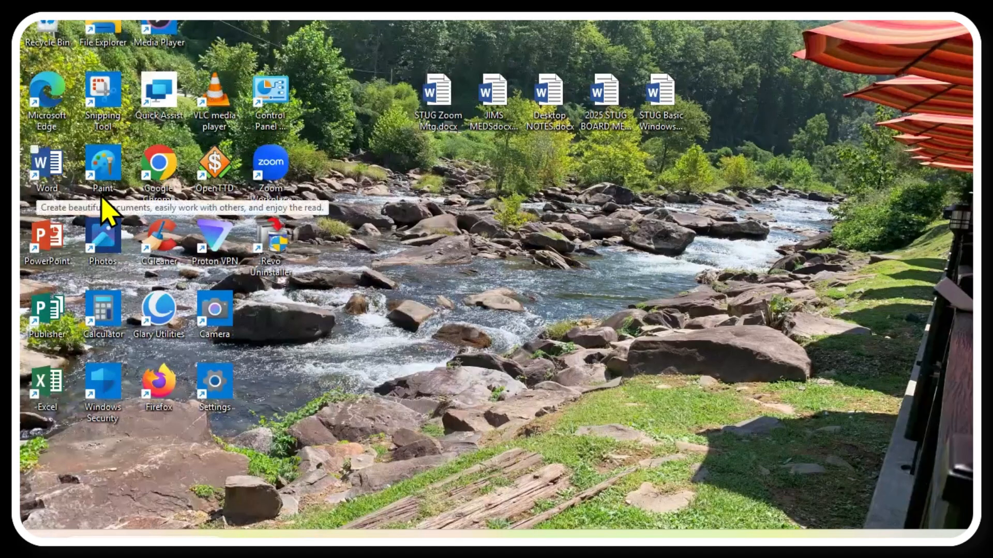
Step: Open Paint and make its window narrower, shifting it slightly so part of the desktop shows beside it
{"action": "double_click", "coordinate": [105, 164]}
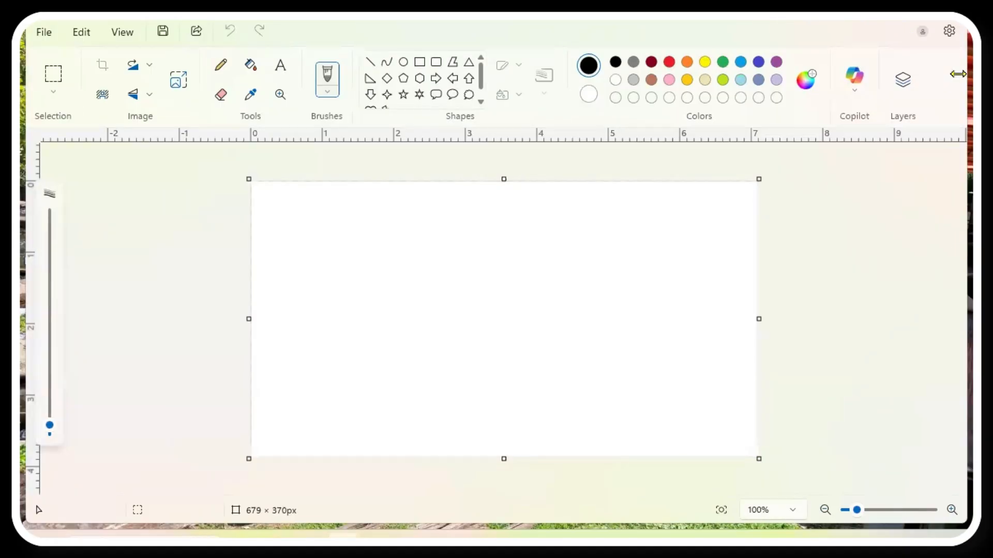
{"action": "left_click_drag", "start_coordinate": [958, 74], "coordinate": [764, 75]}
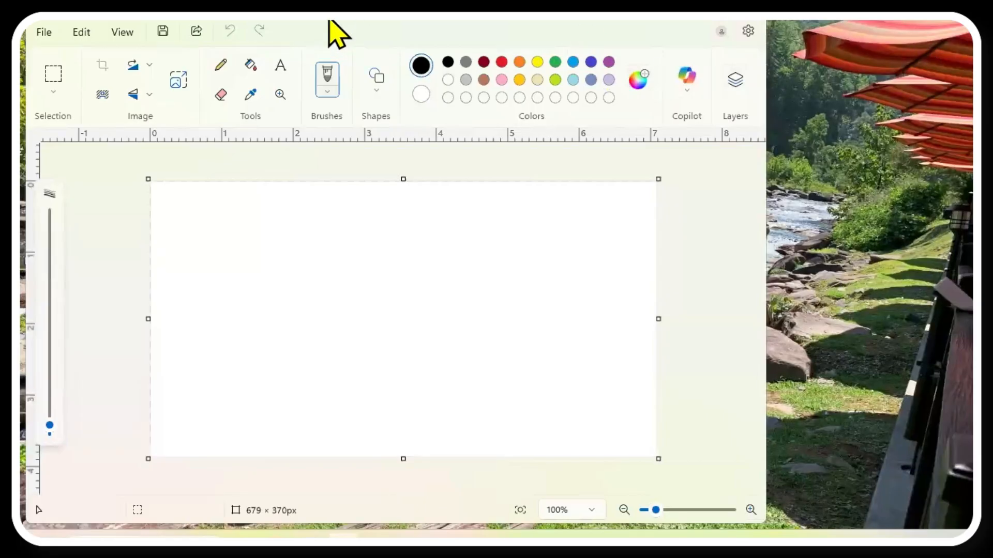
{"action": "left_click_drag", "start_coordinate": [470, 35], "coordinate": [482, 38]}
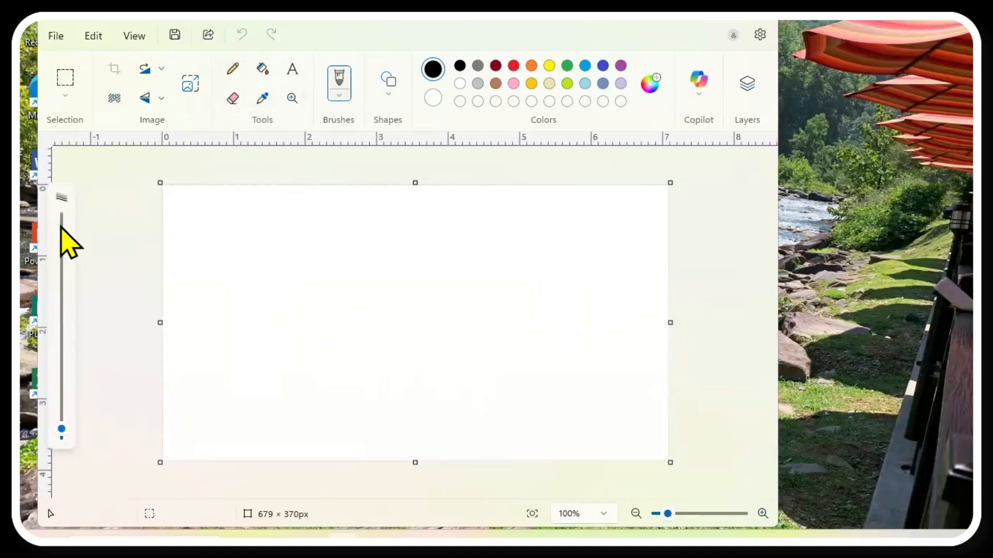
Step: Draw three thin black freehand curves across the blank canvas with the Pencil, including a large C shape near the middle
{"action": "mouse_move", "coordinate": [61, 433]}
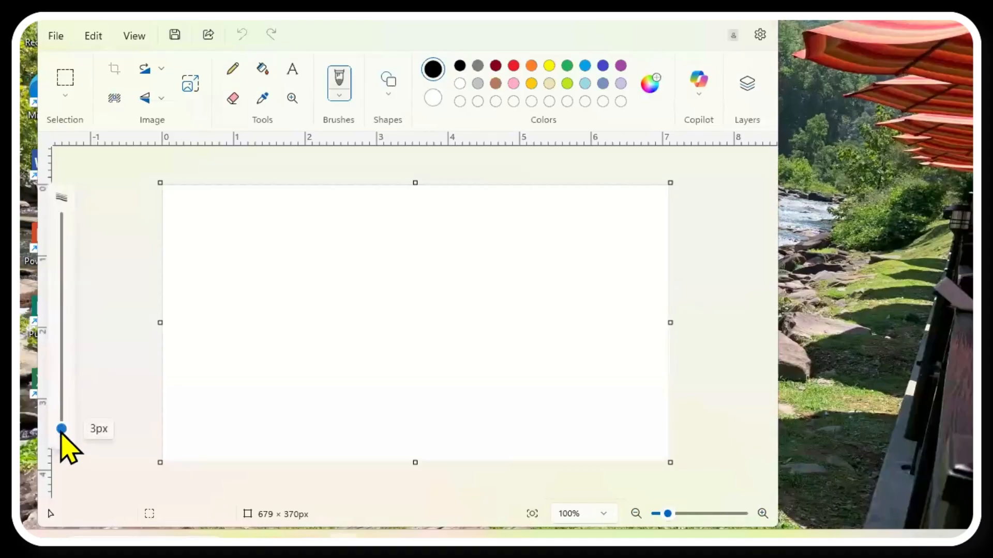
{"action": "scroll", "coordinate": [61, 433], "scroll_direction": "up", "scroll_amount": 5}
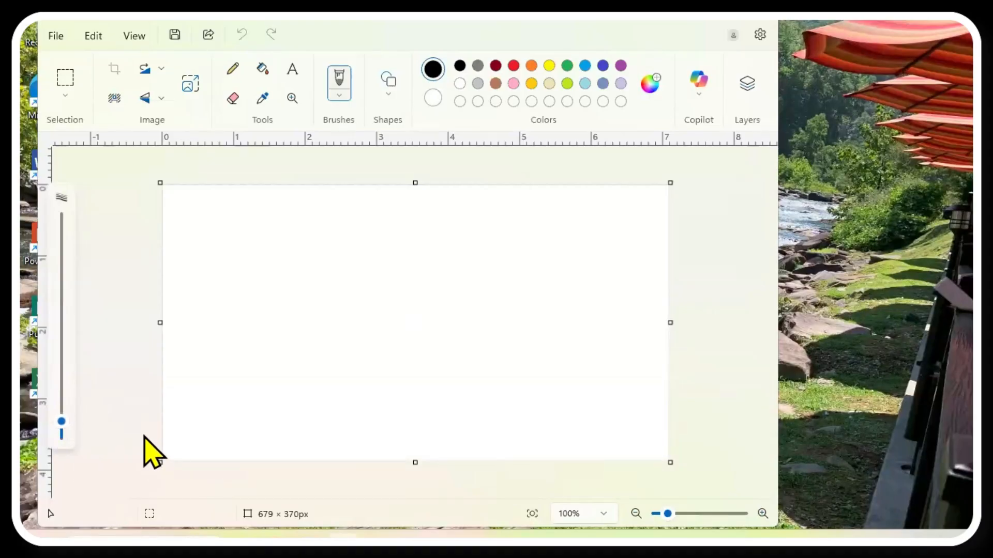
{"action": "left_click", "coordinate": [232, 69]}
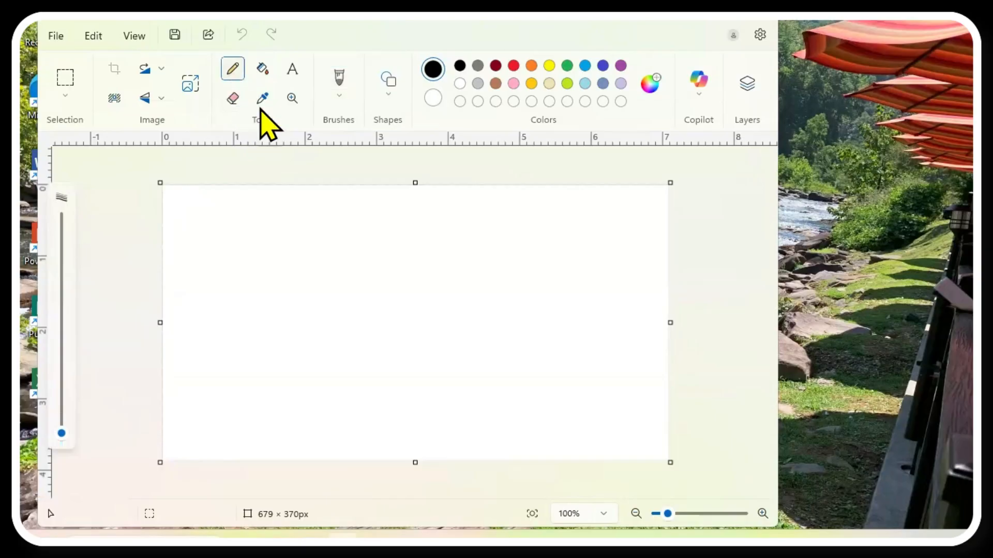
{"action": "mouse_move", "coordinate": [218, 239]}
{"action": "left_mouse_down"}
{"action": "mouse_move", "coordinate": [231, 277]}
{"action": "mouse_move", "coordinate": [266, 259]}
{"action": "mouse_move", "coordinate": [253, 232]}
{"action": "mouse_move", "coordinate": [234, 255]}
{"action": "mouse_move", "coordinate": [242, 302]}
{"action": "mouse_move", "coordinate": [271, 318]}
{"action": "mouse_move", "coordinate": [282, 358]}
{"action": "left_mouse_up"}
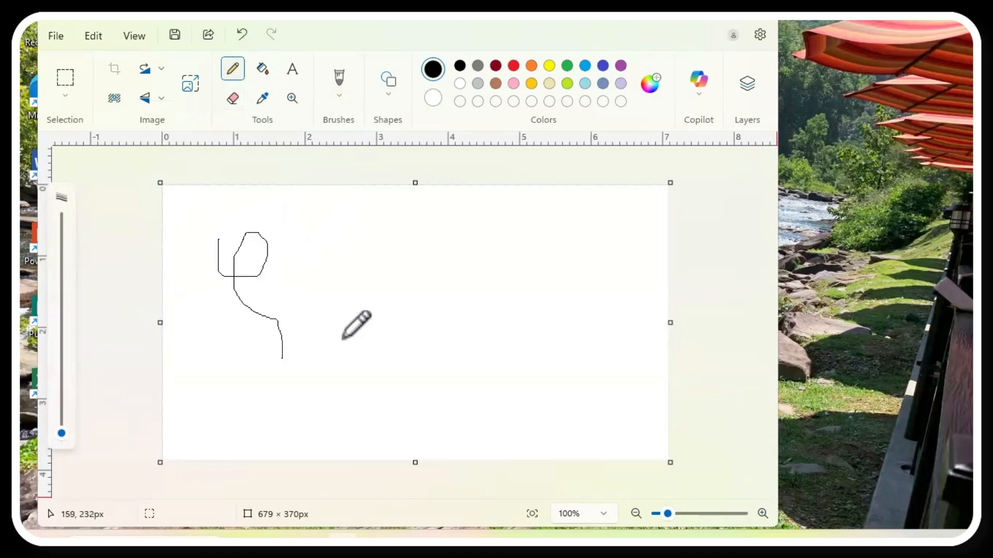
{"action": "mouse_move", "coordinate": [372, 332]}
{"action": "left_mouse_down"}
{"action": "mouse_move", "coordinate": [344, 231]}
{"action": "mouse_move", "coordinate": [323, 415]}
{"action": "mouse_move", "coordinate": [314, 364]}
{"action": "mouse_move", "coordinate": [353, 324]}
{"action": "left_mouse_up"}
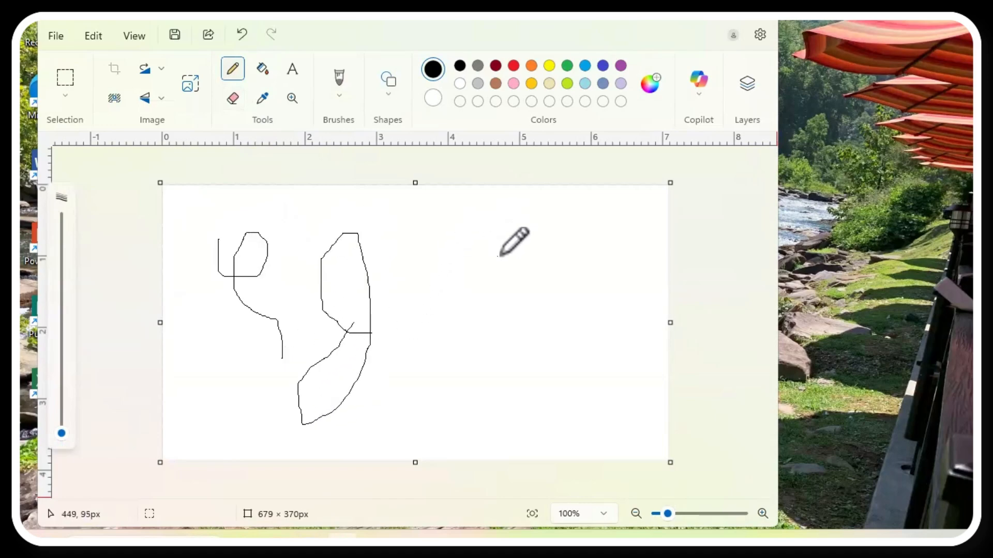
{"action": "left_click_drag", "start_coordinate": [499, 258], "coordinate": [452, 218]}
{"action": "mouse_move", "coordinate": [392, 269]}
{"action": "left_mouse_down"}
{"action": "mouse_move", "coordinate": [396, 336]}
{"action": "mouse_move", "coordinate": [455, 369]}
{"action": "mouse_move", "coordinate": [518, 342]}
{"action": "left_mouse_up"}
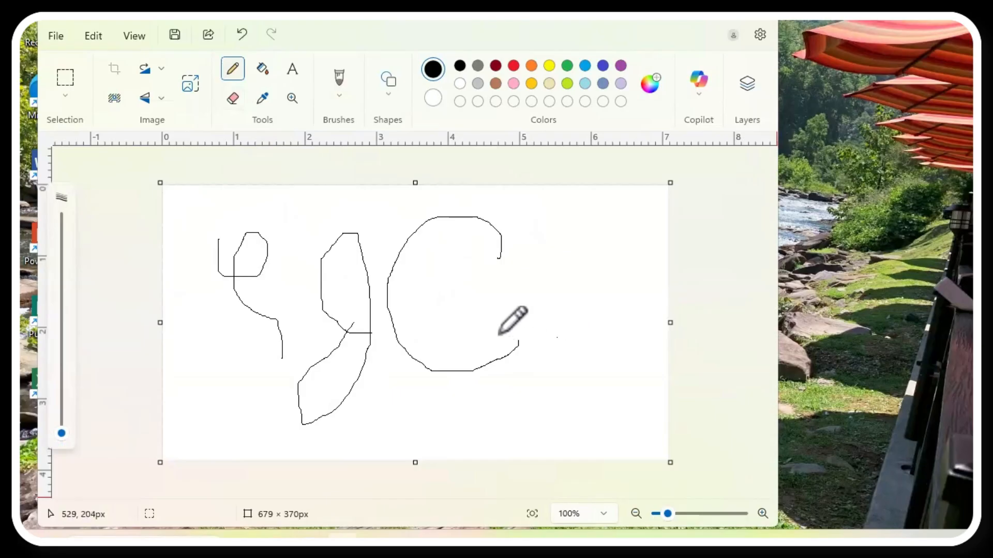
Step: Thicken the Pencil line considerably and draw one freehand stroke each in black, red and green over the existing curves
{"action": "left_click", "coordinate": [60, 394]}
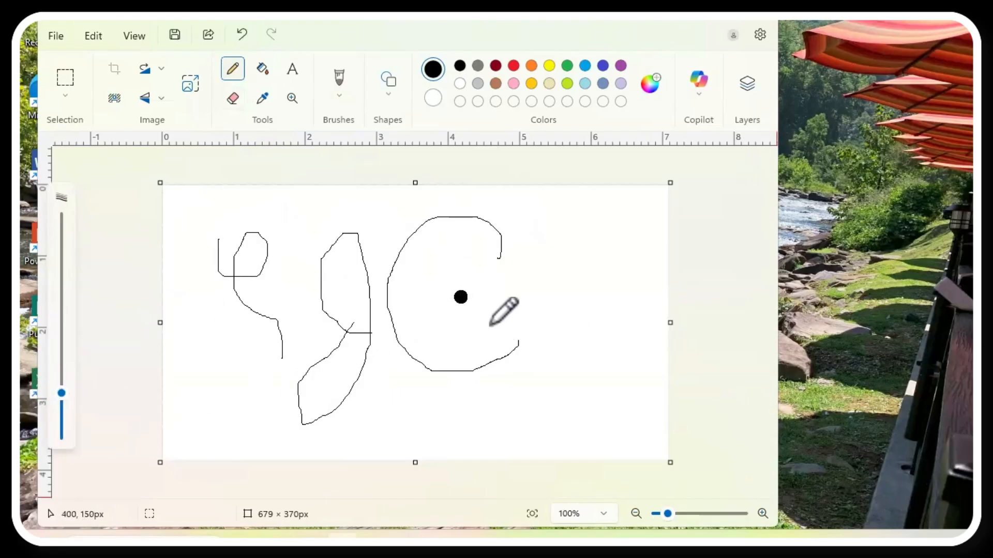
{"action": "mouse_move", "coordinate": [461, 297]}
{"action": "left_mouse_down"}
{"action": "mouse_move", "coordinate": [491, 325]}
{"action": "mouse_move", "coordinate": [535, 327]}
{"action": "mouse_move", "coordinate": [572, 284]}
{"action": "mouse_move", "coordinate": [552, 268]}
{"action": "mouse_move", "coordinate": [531, 298]}
{"action": "mouse_move", "coordinate": [533, 376]}
{"action": "left_mouse_up"}
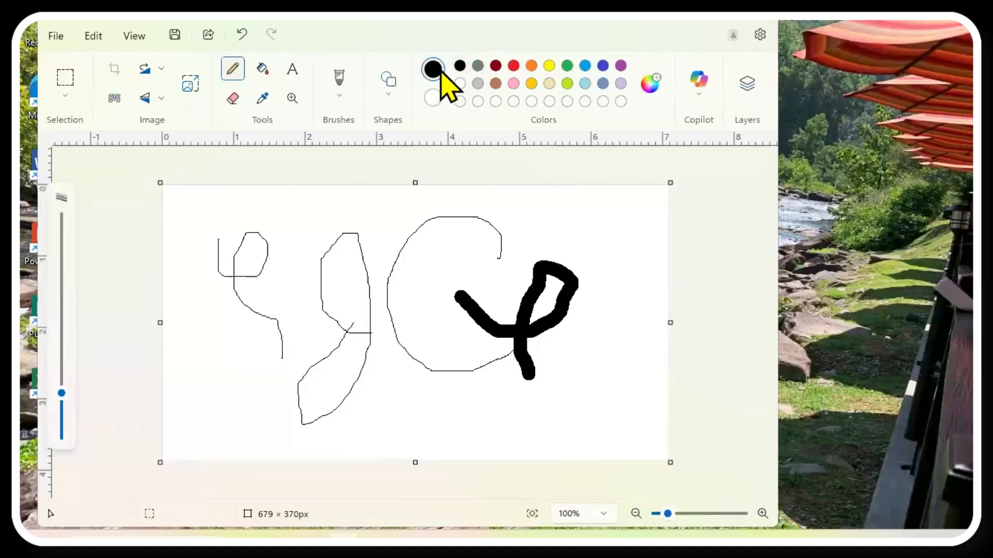
{"action": "left_click", "coordinate": [513, 65]}
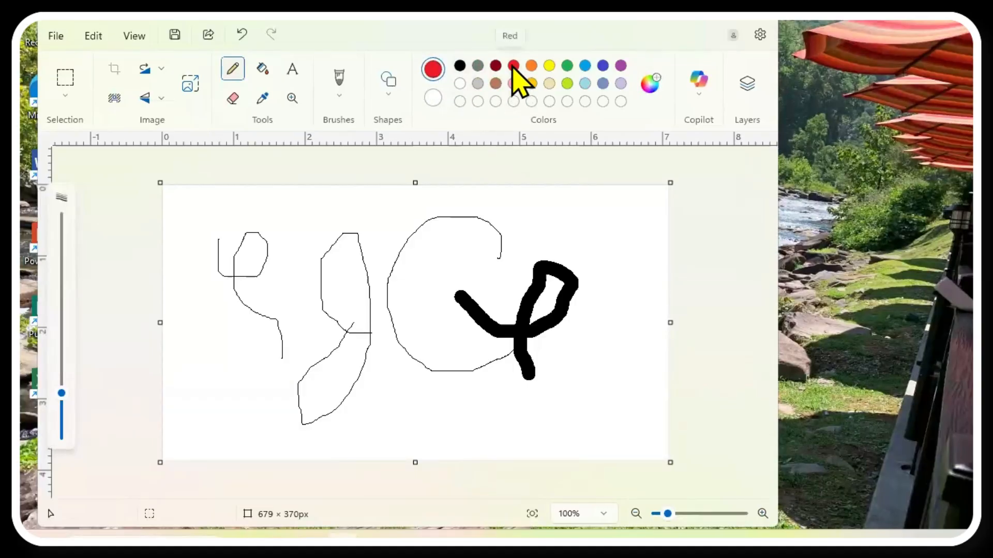
{"action": "mouse_move", "coordinate": [401, 222]}
{"action": "left_mouse_down"}
{"action": "mouse_move", "coordinate": [405, 286]}
{"action": "mouse_move", "coordinate": [435, 308]}
{"action": "mouse_move", "coordinate": [488, 278]}
{"action": "mouse_move", "coordinate": [524, 300]}
{"action": "left_mouse_up"}
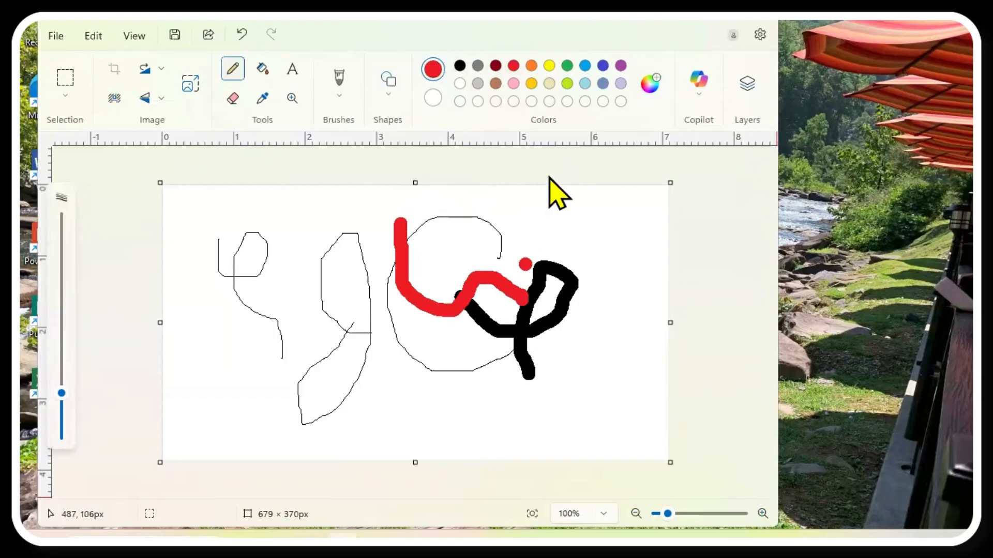
{"action": "left_click", "coordinate": [567, 68]}
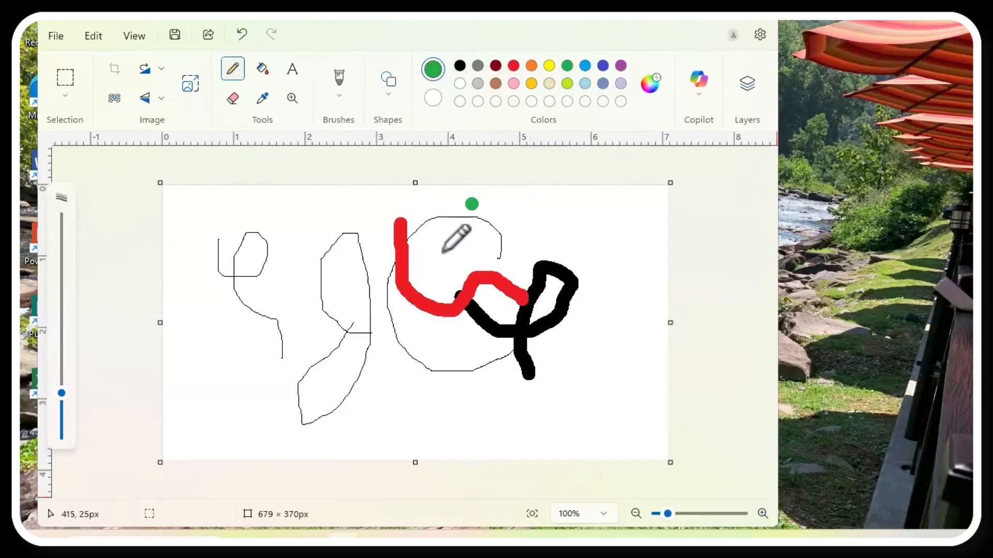
{"action": "mouse_move", "coordinate": [442, 253]}
{"action": "left_mouse_down"}
{"action": "mouse_move", "coordinate": [429, 303]}
{"action": "mouse_move", "coordinate": [299, 320]}
{"action": "mouse_move", "coordinate": [277, 309]}
{"action": "left_mouse_up"}
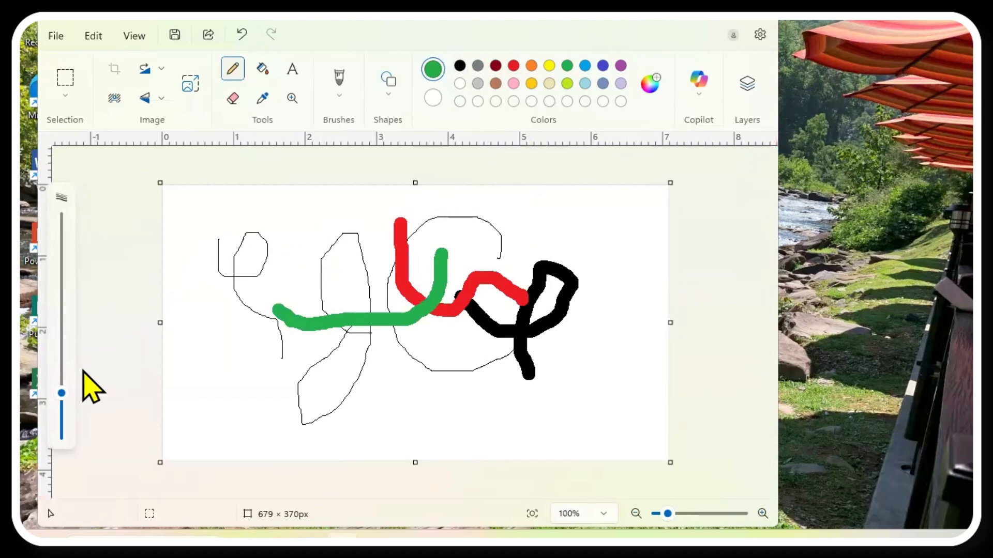
Step: Reduce the Pencil thickness and add two short green curves and one long yellow curve to the canvas
{"action": "left_click_drag", "start_coordinate": [65, 397], "coordinate": [65, 417]}
{"action": "mouse_move", "coordinate": [190, 361]}
{"action": "left_mouse_down"}
{"action": "mouse_move", "coordinate": [217, 394]}
{"action": "mouse_move", "coordinate": [232, 385]}
{"action": "left_mouse_up"}
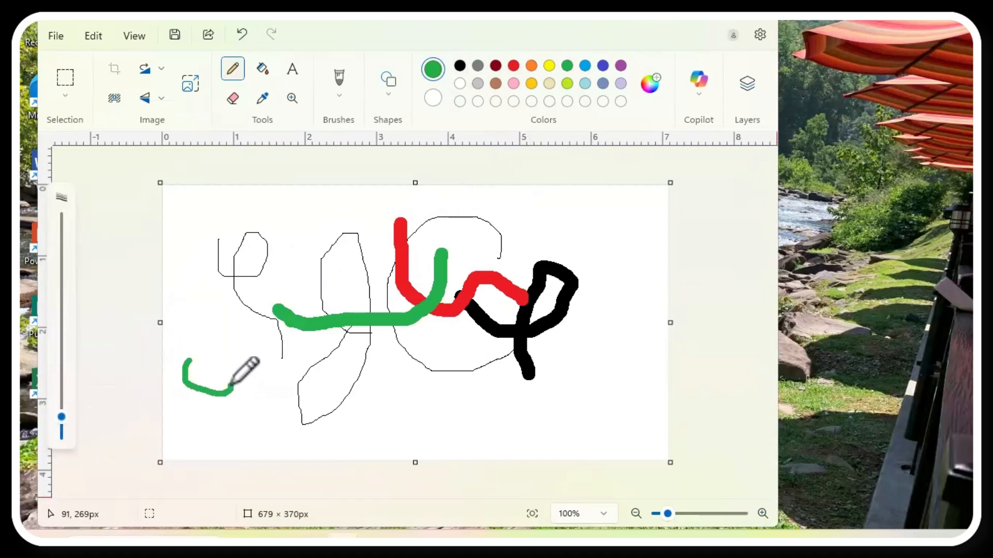
{"action": "left_click", "coordinate": [519, 244]}
{"action": "left_click_drag", "start_coordinate": [438, 241], "coordinate": [520, 245]}
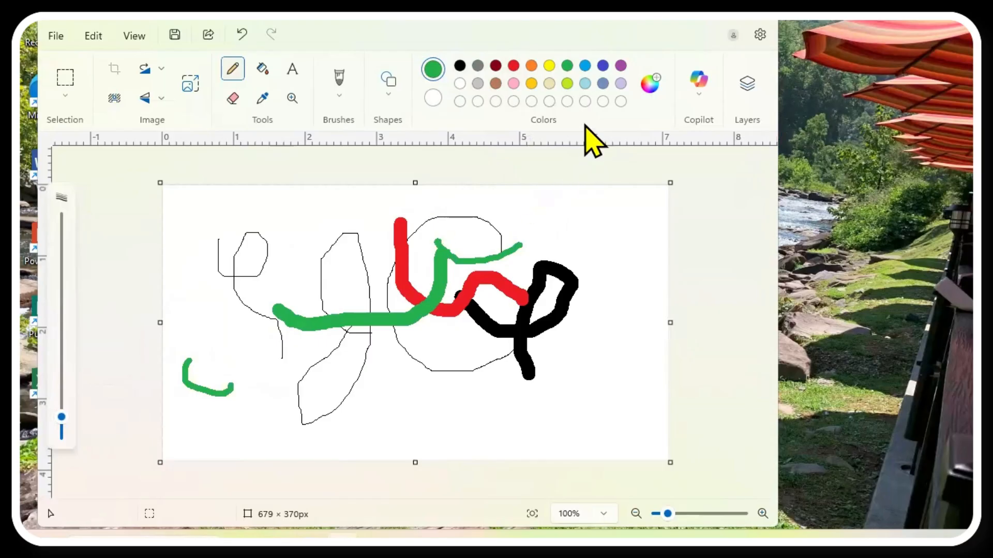
{"action": "left_click", "coordinate": [549, 66]}
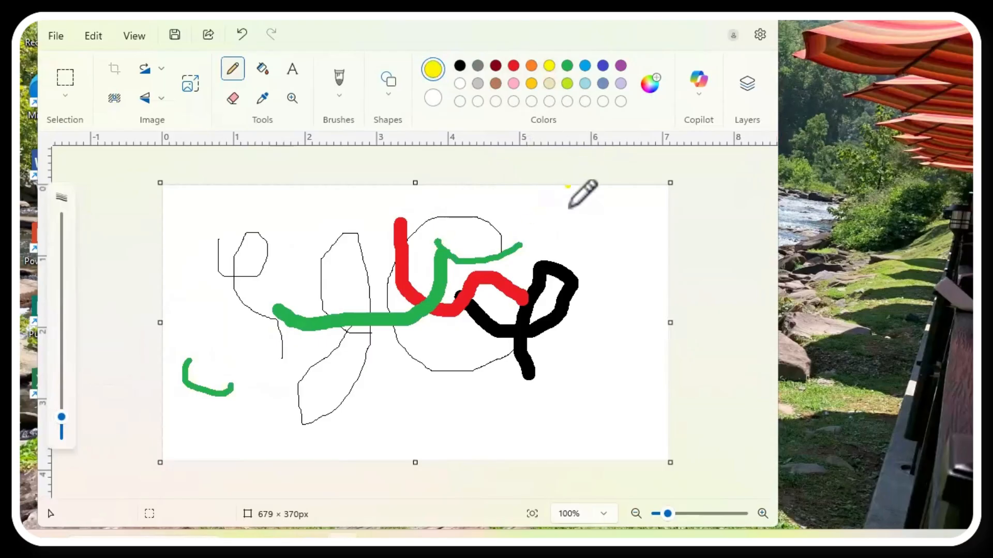
{"action": "mouse_move", "coordinate": [569, 200]}
{"action": "left_mouse_down"}
{"action": "mouse_move", "coordinate": [507, 270]}
{"action": "mouse_move", "coordinate": [493, 319]}
{"action": "mouse_move", "coordinate": [431, 392]}
{"action": "left_mouse_up"}
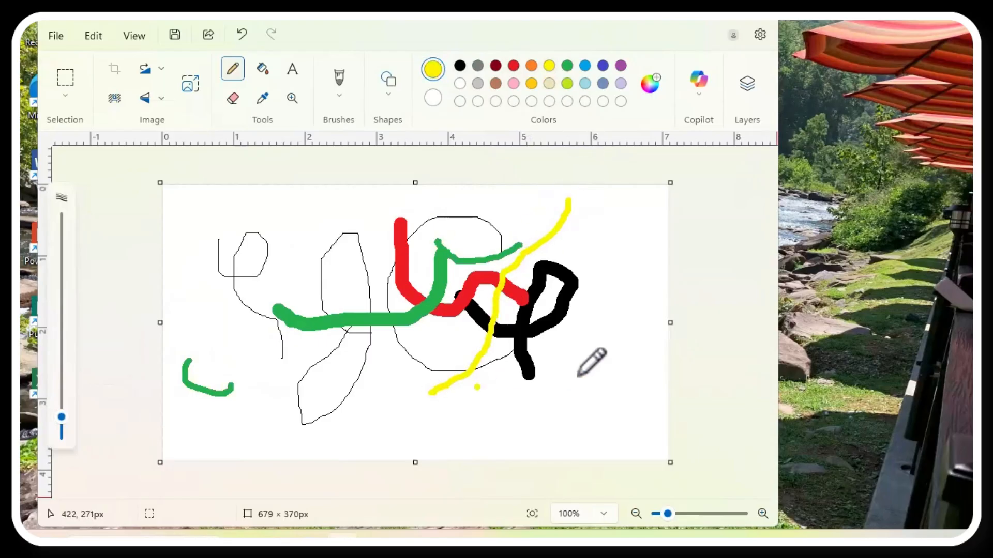
Step: Draw a thin yellow freehand loop with the Airbrush over the lower part of the thick black stroke
{"action": "left_click", "coordinate": [611, 357]}
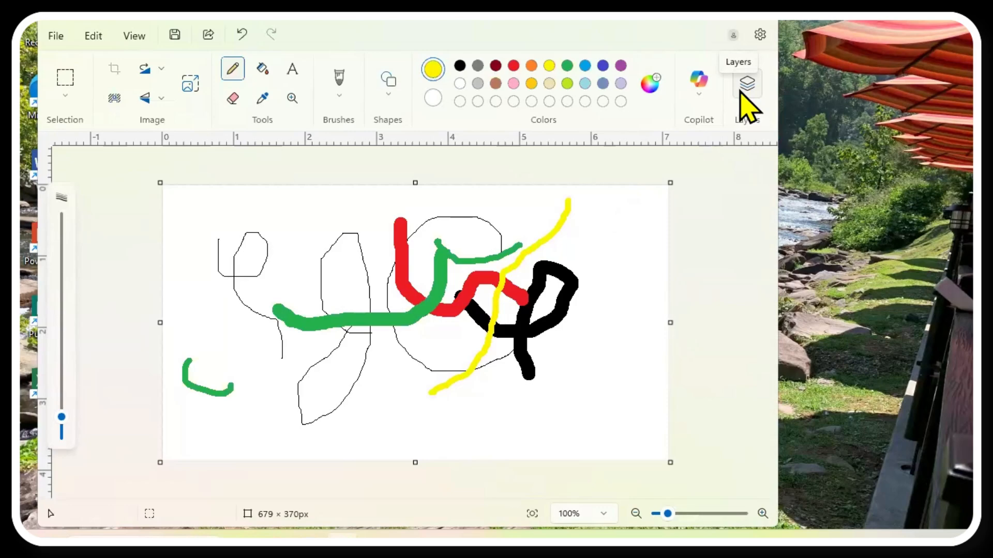
{"action": "left_click", "coordinate": [339, 96]}
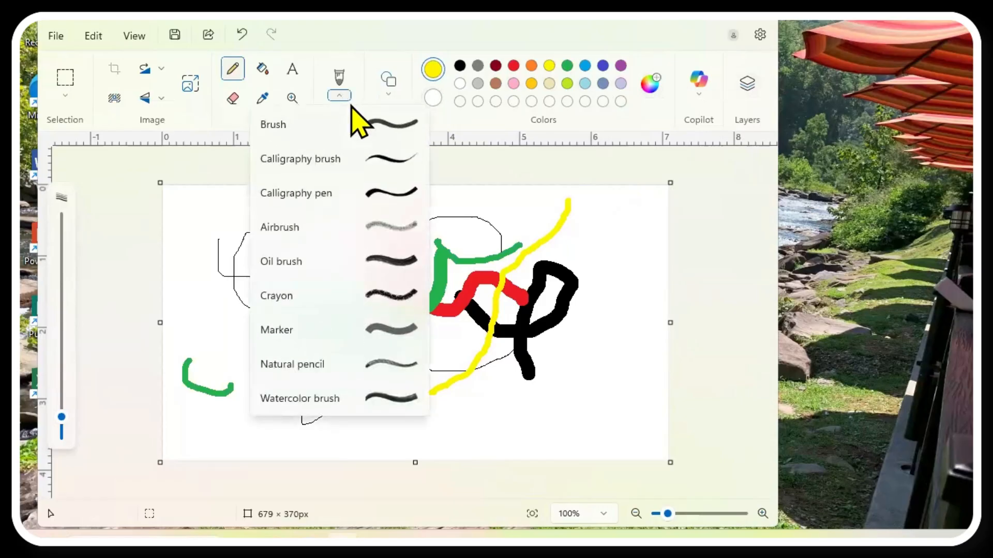
{"action": "left_click", "coordinate": [390, 227]}
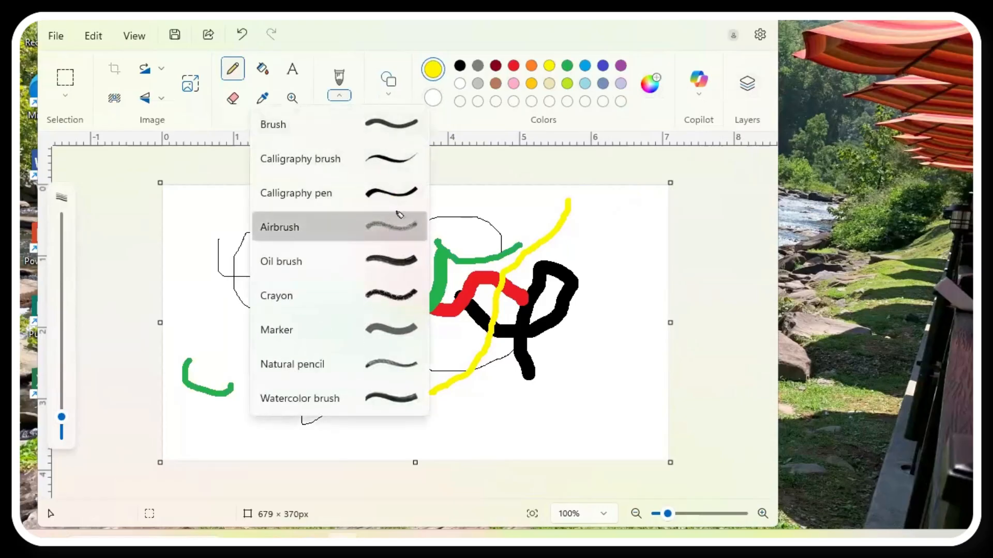
{"action": "mouse_move", "coordinate": [618, 272]}
{"action": "left_mouse_down"}
{"action": "mouse_move", "coordinate": [602, 349]}
{"action": "mouse_move", "coordinate": [558, 379]}
{"action": "mouse_move", "coordinate": [546, 335]}
{"action": "mouse_move", "coordinate": [573, 306]}
{"action": "mouse_move", "coordinate": [591, 368]}
{"action": "left_mouse_up"}
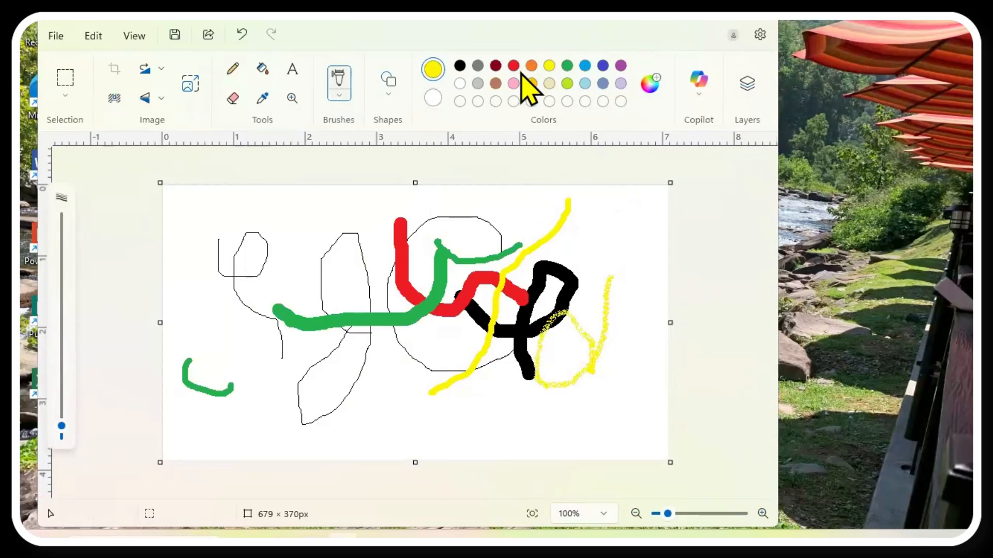
Step: Change the color to indigo, thicken the Airbrush, and spray a long curve around the yellow loop toward the canvas's lower middle
{"action": "left_click", "coordinate": [604, 66]}
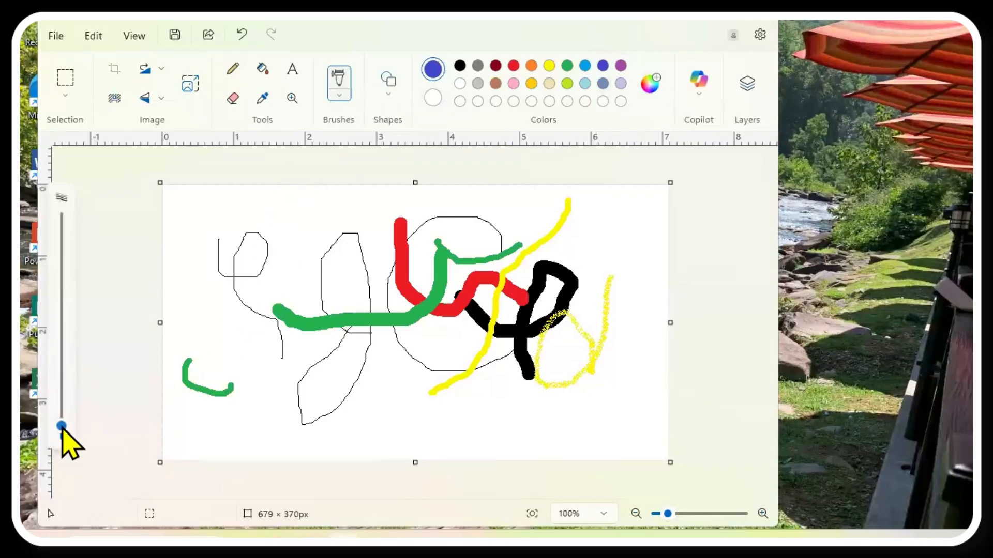
{"action": "mouse_move", "coordinate": [62, 427]}
{"action": "left_click_drag", "start_coordinate": [62, 427], "coordinate": [62, 413]}
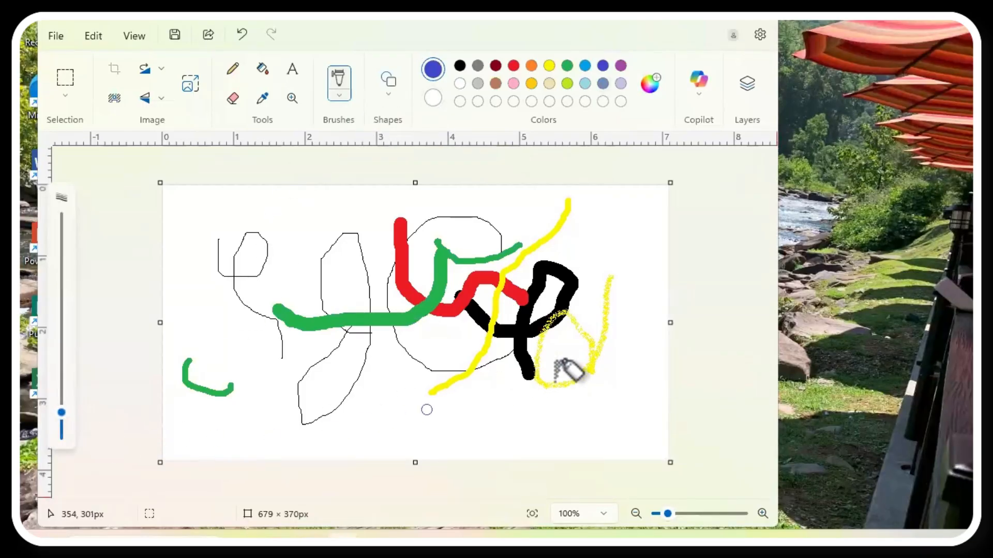
{"action": "mouse_move", "coordinate": [602, 277]}
{"action": "left_mouse_down"}
{"action": "mouse_move", "coordinate": [631, 383]}
{"action": "mouse_move", "coordinate": [589, 418]}
{"action": "mouse_move", "coordinate": [467, 430]}
{"action": "left_mouse_up"}
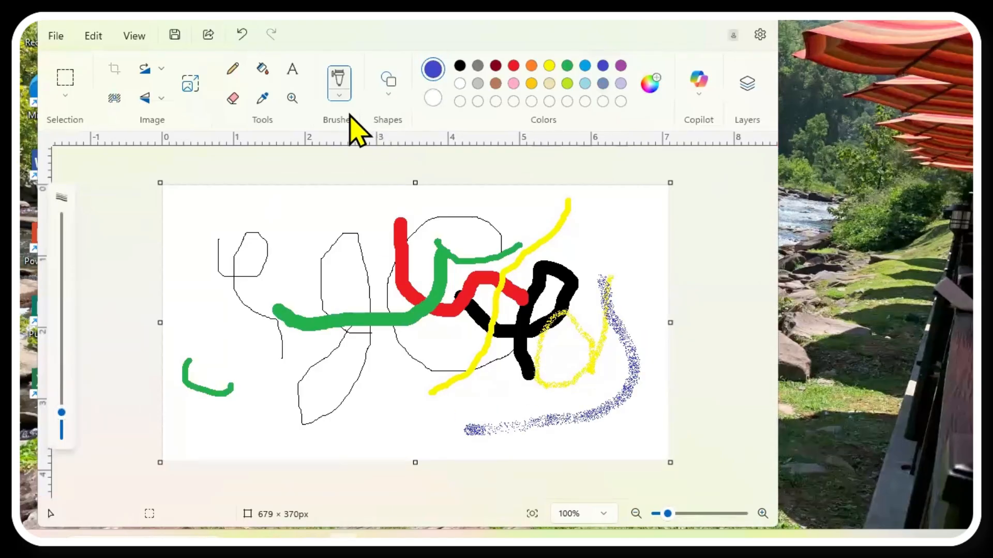
Step: Draw a wavy indigo Crayon stroke across the lower left of the canvas and a thick indigo Marker stroke winding over the existing drawing
{"action": "left_click", "coordinate": [339, 97]}
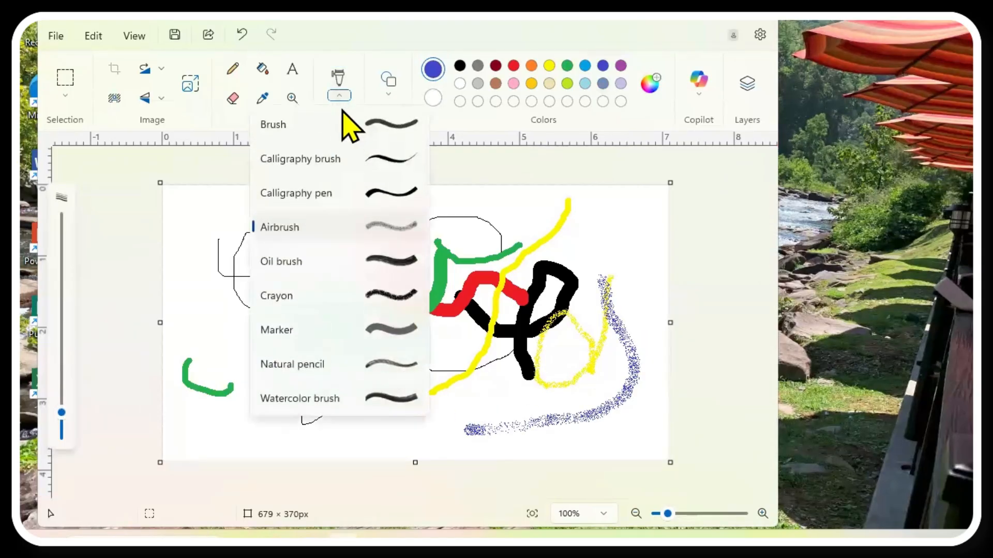
{"action": "left_click", "coordinate": [395, 310]}
{"action": "mouse_move", "coordinate": [450, 363]}
{"action": "left_mouse_down"}
{"action": "mouse_move", "coordinate": [224, 417]}
{"action": "mouse_move", "coordinate": [248, 336]}
{"action": "left_mouse_up"}
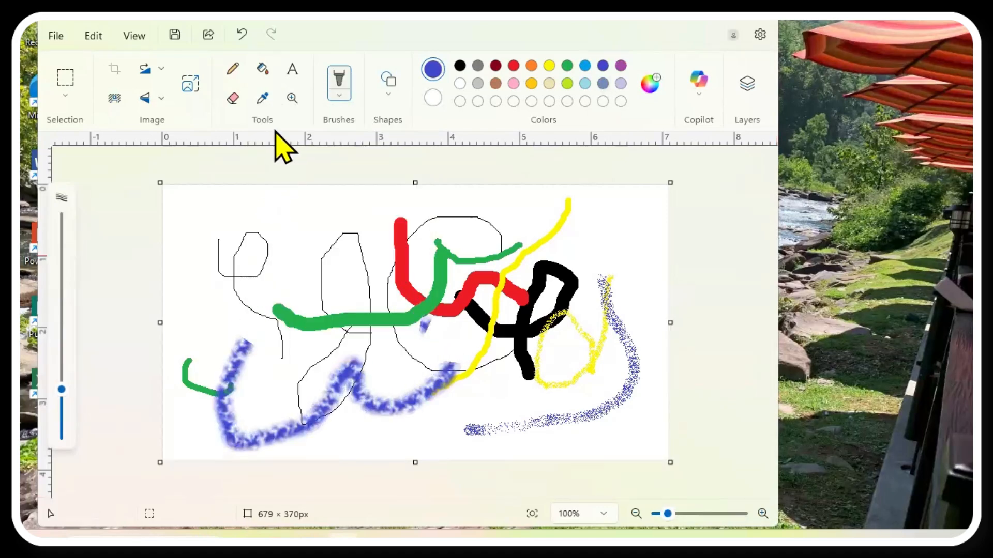
{"action": "left_click", "coordinate": [339, 96]}
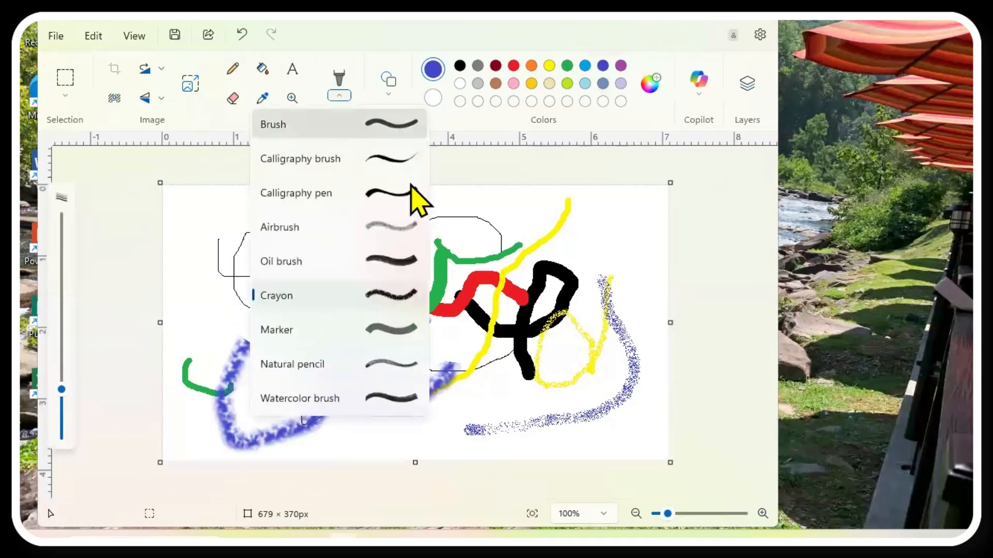
{"action": "left_click", "coordinate": [397, 333]}
{"action": "mouse_move", "coordinate": [641, 270]}
{"action": "left_mouse_down"}
{"action": "mouse_move", "coordinate": [634, 324]}
{"action": "mouse_move", "coordinate": [582, 348]}
{"action": "mouse_move", "coordinate": [560, 344]}
{"action": "mouse_move", "coordinate": [533, 394]}
{"action": "mouse_move", "coordinate": [507, 415]}
{"action": "mouse_move", "coordinate": [483, 417]}
{"action": "mouse_move", "coordinate": [481, 399]}
{"action": "mouse_move", "coordinate": [512, 367]}
{"action": "mouse_move", "coordinate": [497, 351]}
{"action": "mouse_move", "coordinate": [490, 307]}
{"action": "mouse_move", "coordinate": [505, 264]}
{"action": "mouse_move", "coordinate": [492, 243]}
{"action": "mouse_move", "coordinate": [337, 254]}
{"action": "mouse_move", "coordinate": [218, 313]}
{"action": "mouse_move", "coordinate": [217, 325]}
{"action": "mouse_move", "coordinate": [241, 338]}
{"action": "mouse_move", "coordinate": [304, 334]}
{"action": "mouse_move", "coordinate": [324, 305]}
{"action": "mouse_move", "coordinate": [364, 288]}
{"action": "left_mouse_up"}
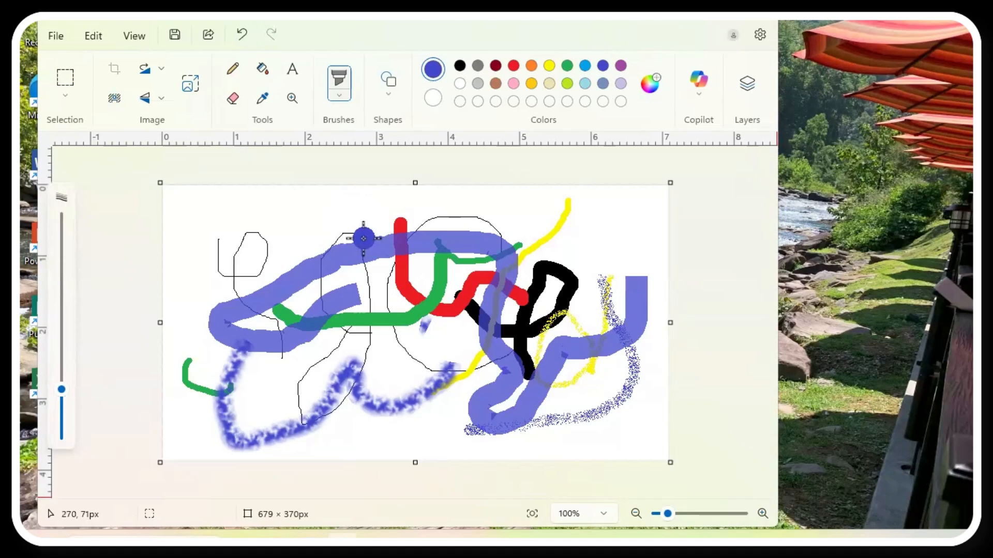
Step: Add a text box of about 240 × 98 px at the canvas's upper left reading "This is TEXT" in the Broadway font
{"action": "left_click", "coordinate": [293, 69]}
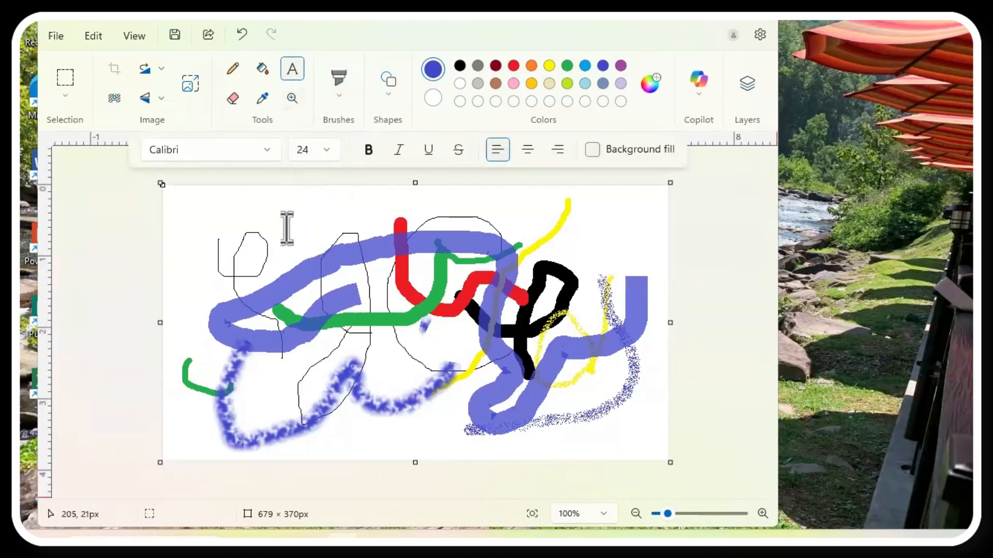
{"action": "left_click", "coordinate": [202, 223]}
{"action": "left_click_drag", "start_coordinate": [222, 258], "coordinate": [376, 290]}
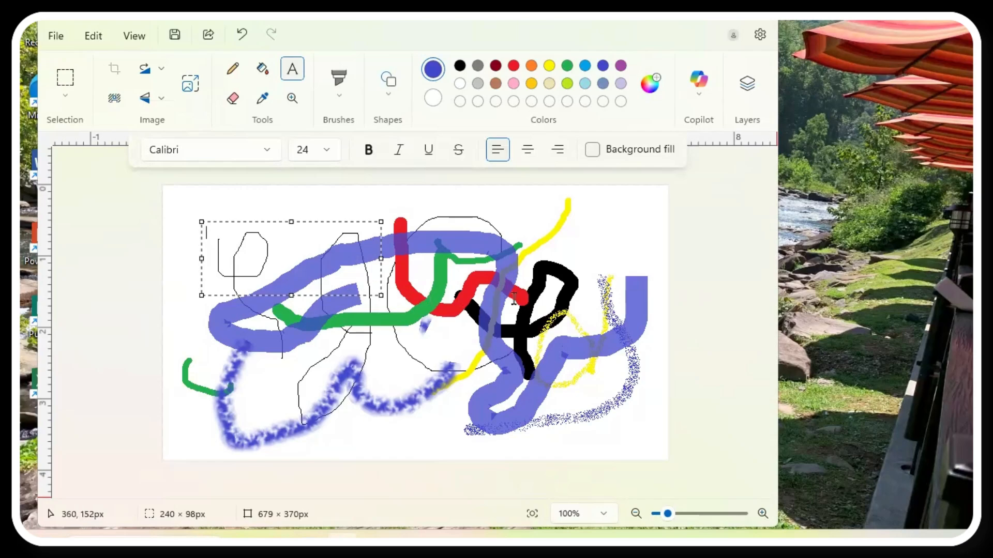
{"action": "left_click", "coordinate": [269, 150]}
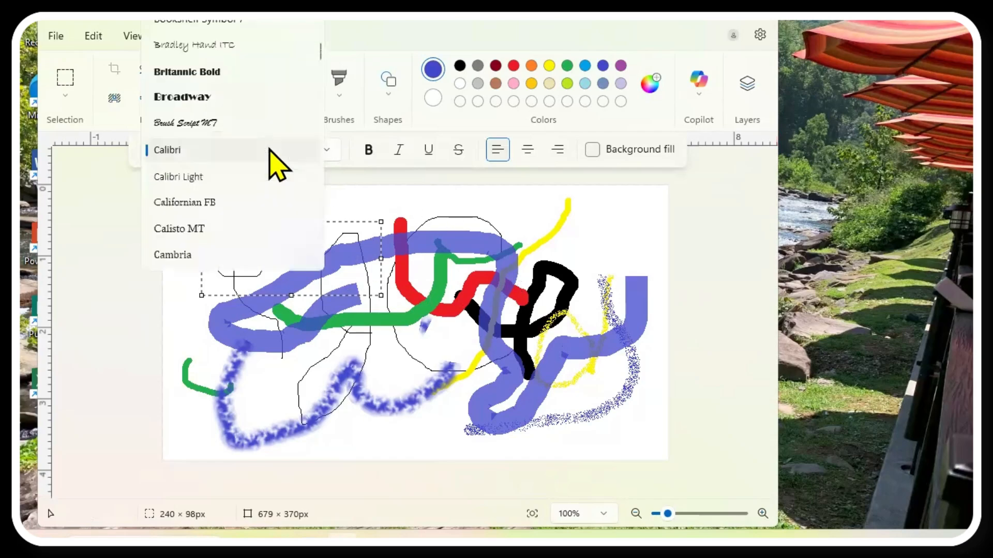
{"action": "left_click", "coordinate": [197, 98]}
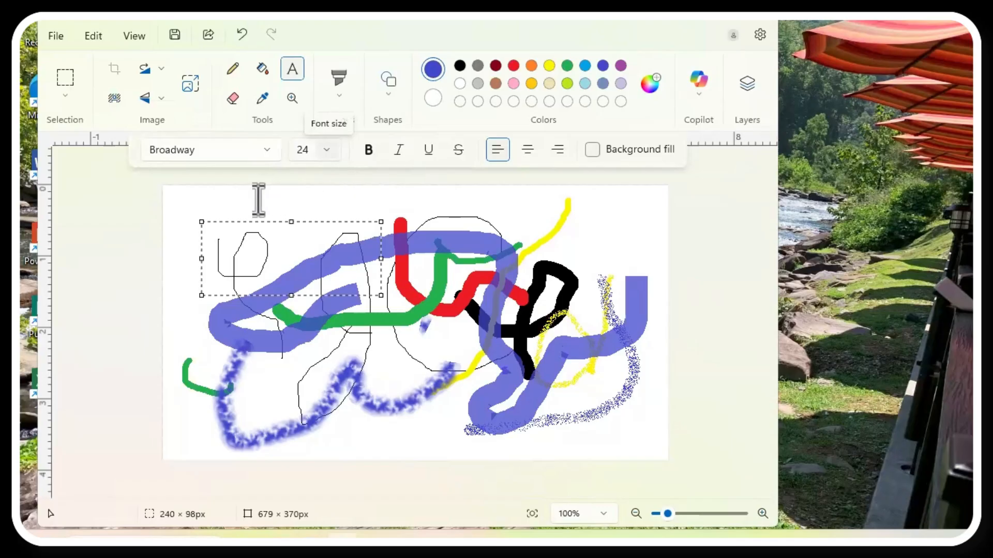
{"action": "left_click", "coordinate": [215, 235]}
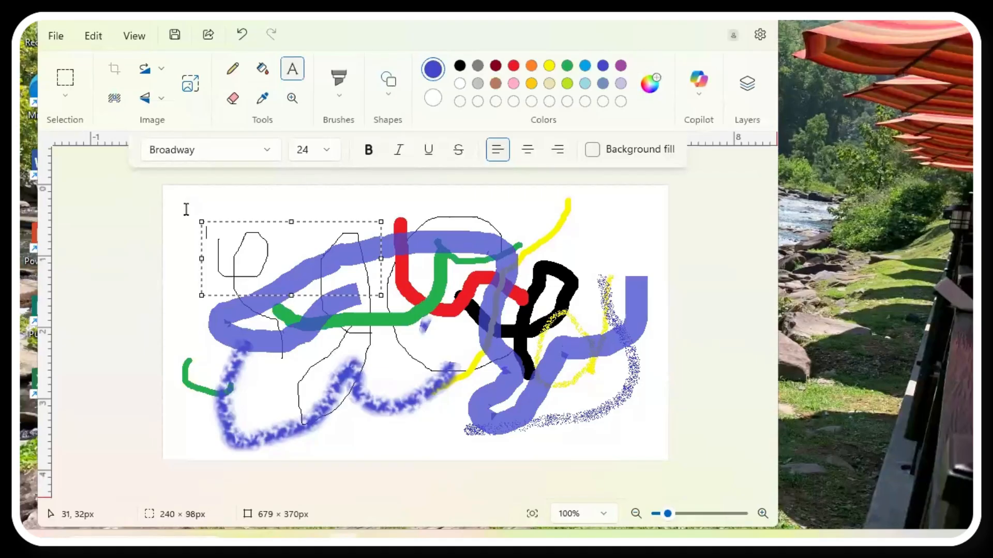
{"action": "type", "text": "This is"}
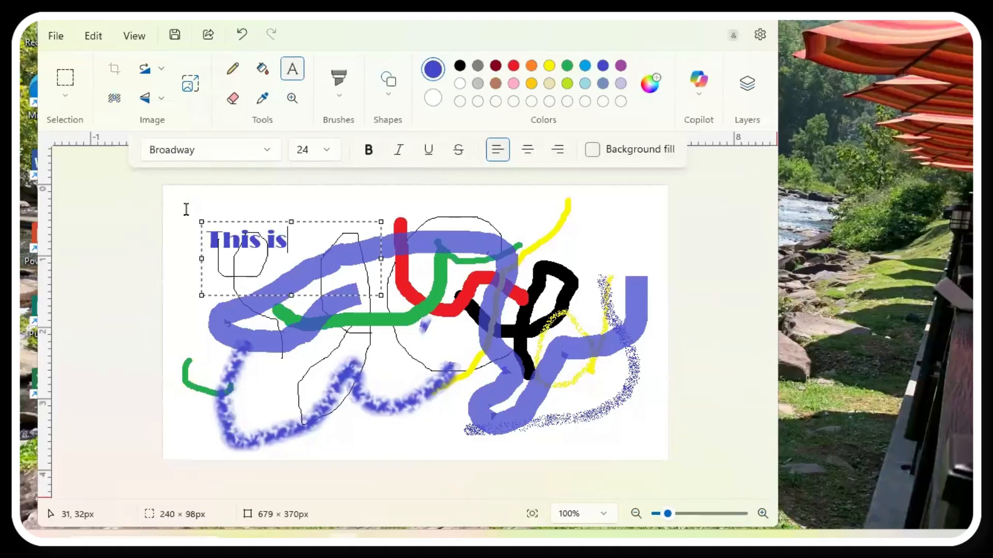
{"action": "type", "text": " TEXT"}
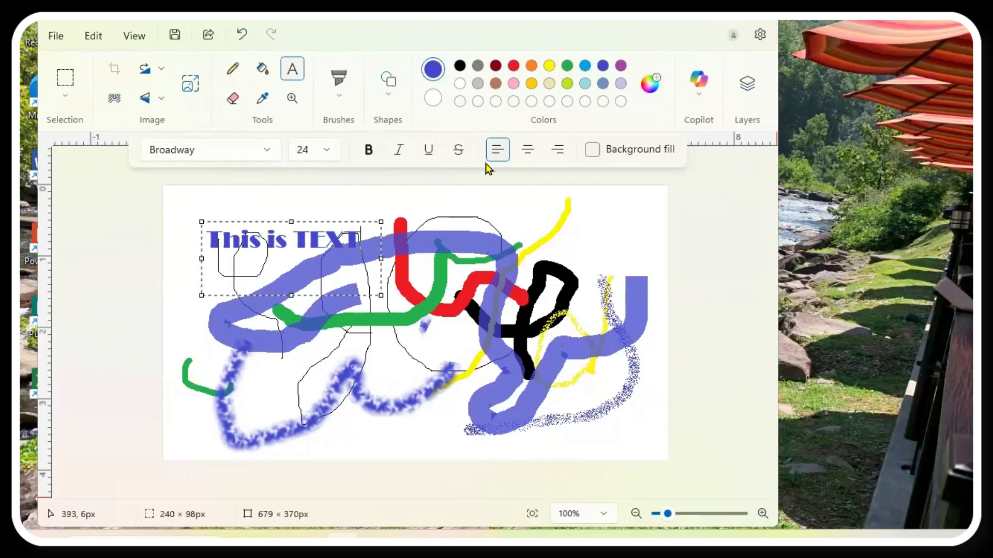
Step: Set the secondary color to pale yellow and add a second text box at the canvas's upper right reading "This is more text"
{"action": "left_click", "coordinate": [433, 98]}
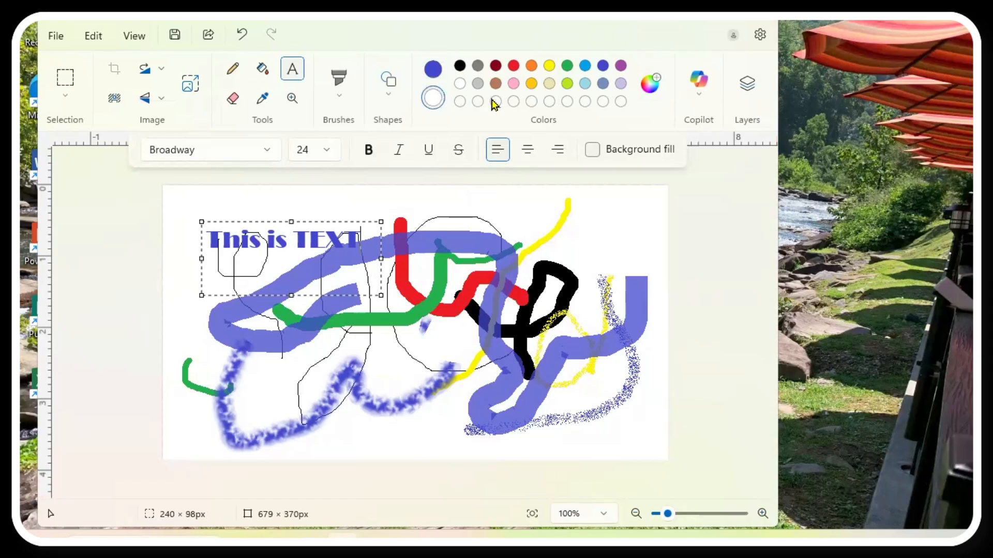
{"action": "left_click", "coordinate": [548, 85]}
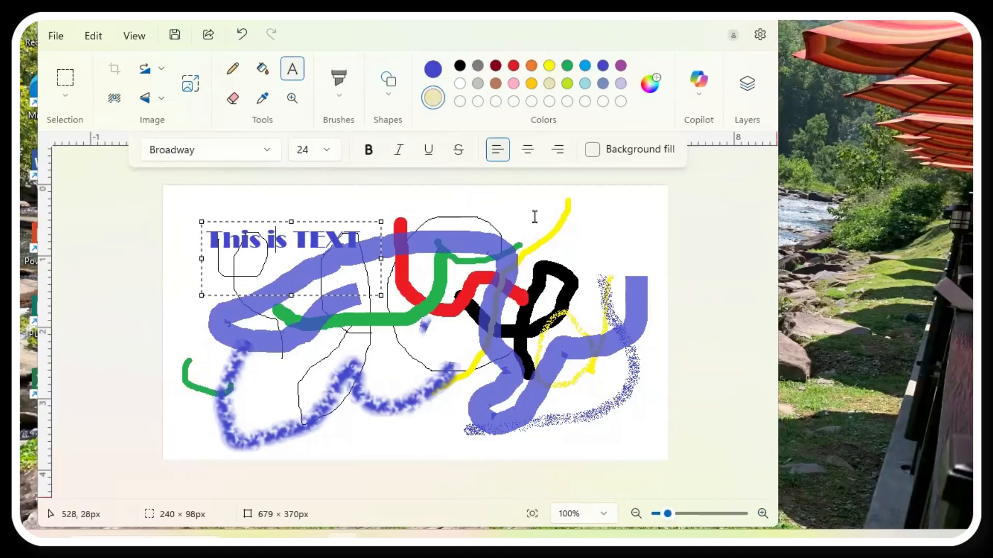
{"action": "left_click_drag", "start_coordinate": [533, 217], "coordinate": [654, 269]}
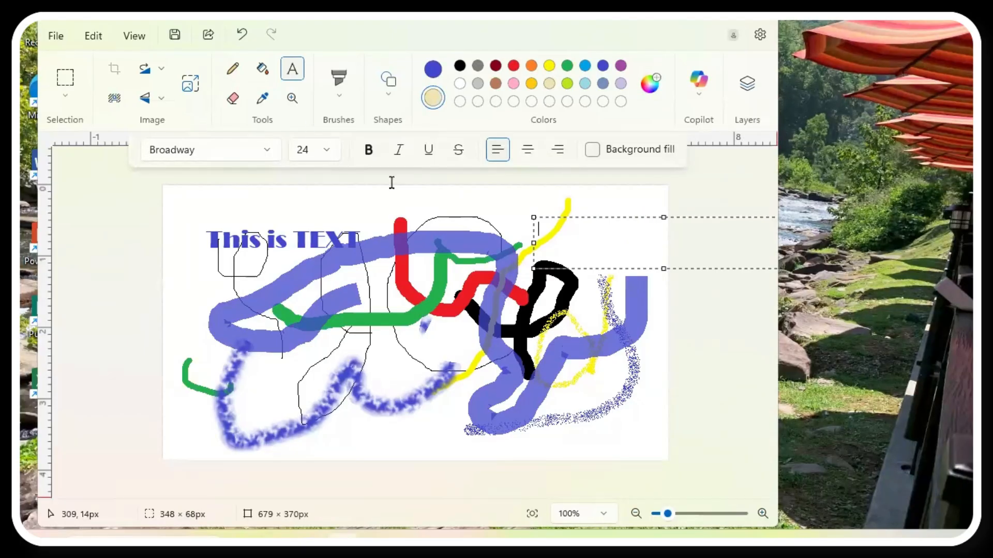
{"action": "type", "text": "THSIO"}
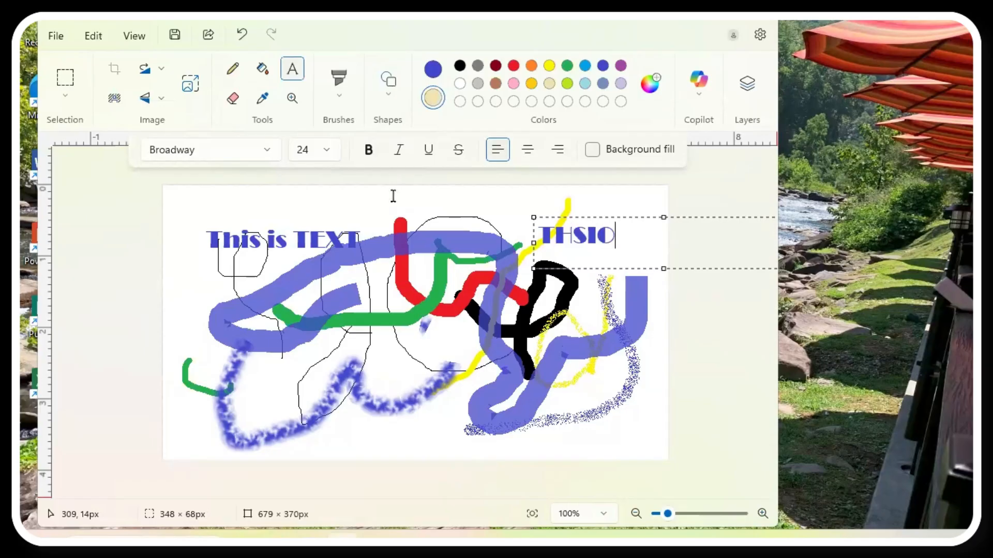
{"action": "key", "text": "BackSpace"}
{"action": "key", "text": "BackSpace"}
{"action": "key", "text": "BackSpace"}
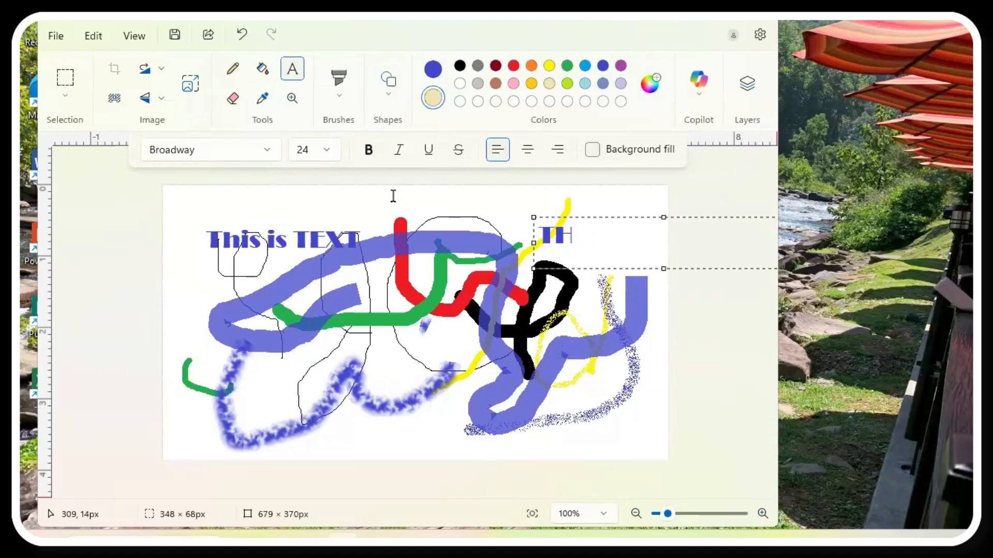
{"action": "type", "text": "i"}
{"action": "key", "text": "BackSpace"}
{"action": "key", "text": "BackSpace"}
{"action": "type", "text": "his is moer"}
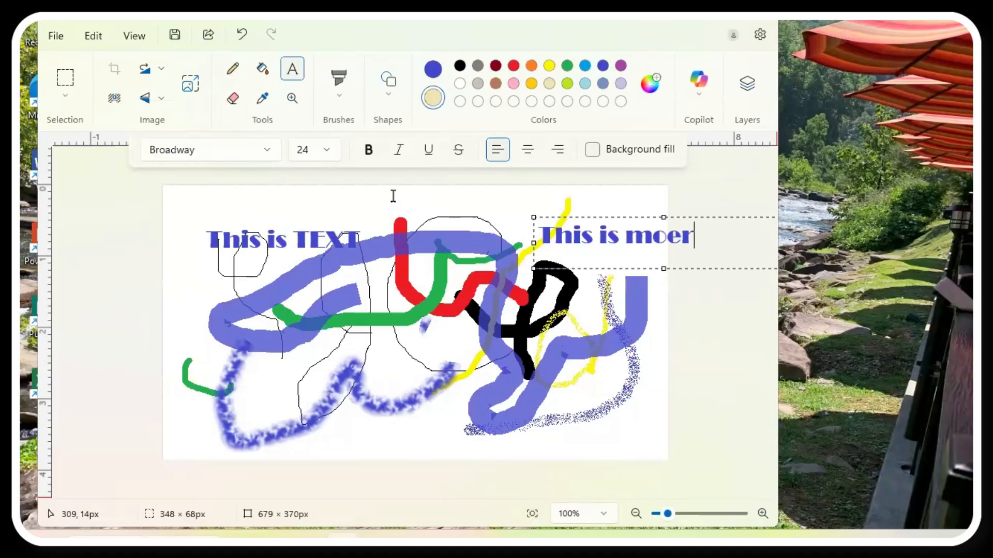
{"action": "key", "text": "BackSpace"}
{"action": "key", "text": "BackSpace"}
{"action": "type", "text": "te"}
{"action": "key", "text": "BackSpace"}
{"action": "key", "text": "BackSpace"}
{"action": "type", "text": "re text"}
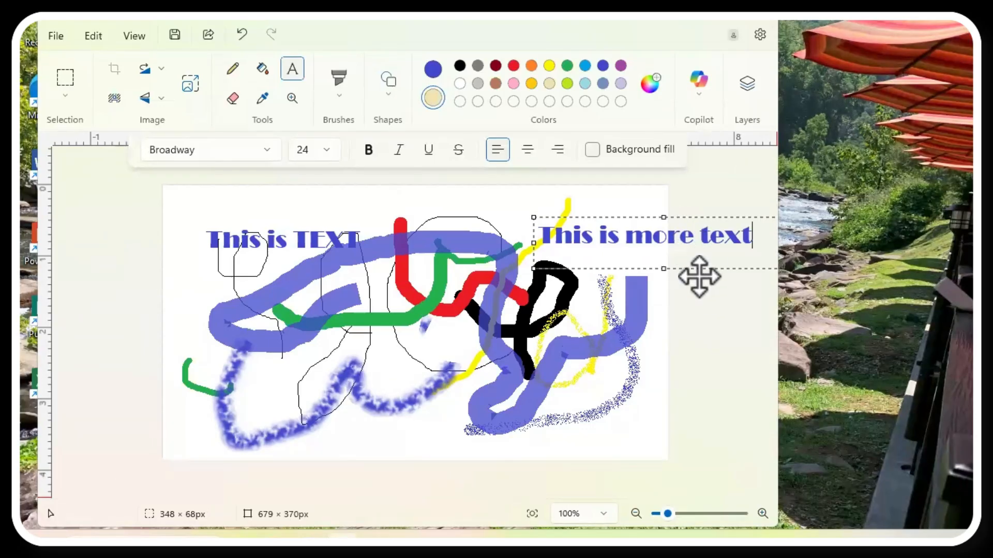
Step: Move the "This is more text" box to the bottom middle of the canvas and commit it to the picture
{"action": "left_click_drag", "start_coordinate": [694, 266], "coordinate": [658, 257]}
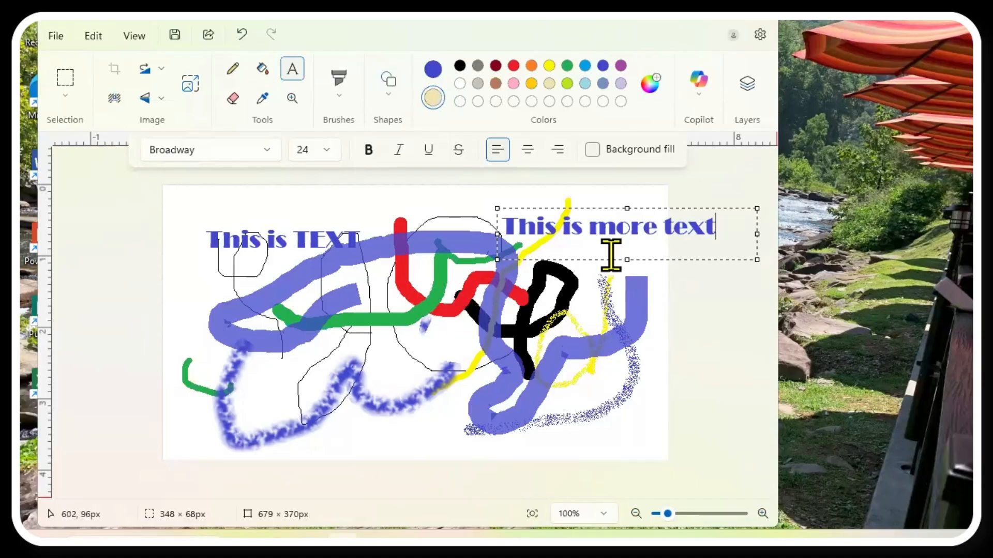
{"action": "left_click_drag", "start_coordinate": [611, 254], "coordinate": [554, 269]}
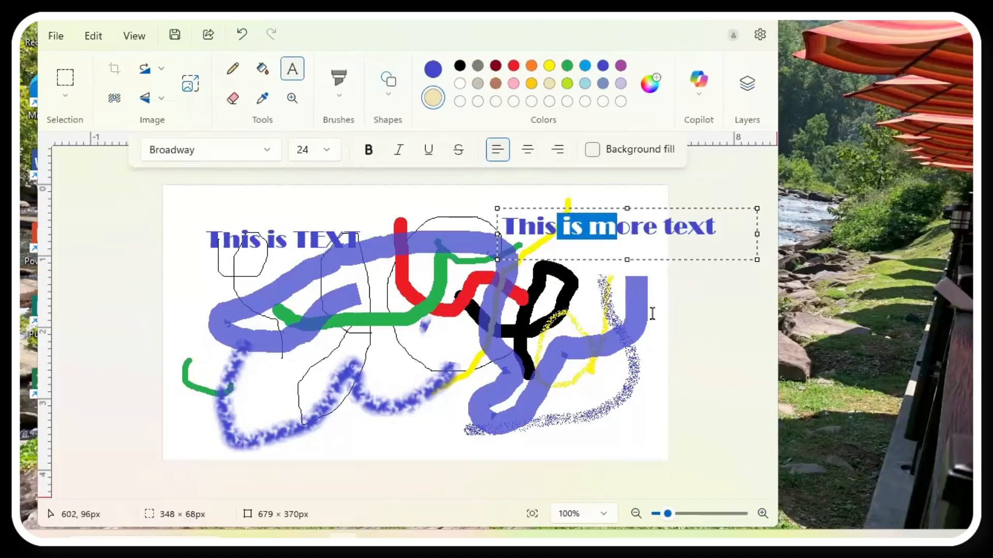
{"action": "mouse_move", "coordinate": [691, 257]}
{"action": "left_mouse_down"}
{"action": "mouse_move", "coordinate": [696, 314]}
{"action": "mouse_move", "coordinate": [411, 402]}
{"action": "mouse_move", "coordinate": [488, 465]}
{"action": "mouse_move", "coordinate": [531, 480]}
{"action": "left_mouse_up"}
{"action": "left_click", "coordinate": [661, 448]}
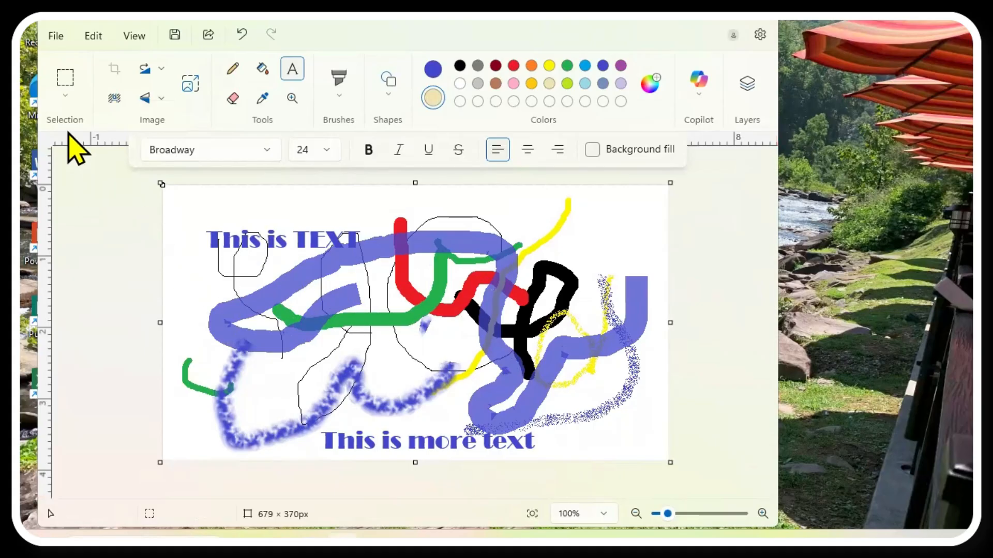
Step: Start saving the drawing as a JPEG picture in the Teaching photos scrnshts folder of the Pictures library
{"action": "left_click", "coordinate": [57, 37]}
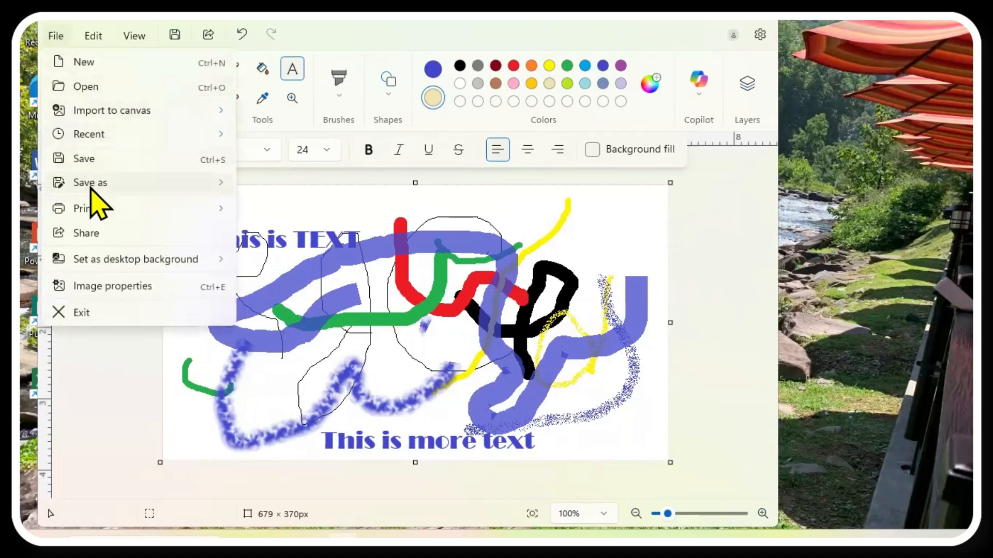
{"action": "mouse_move", "coordinate": [91, 189]}
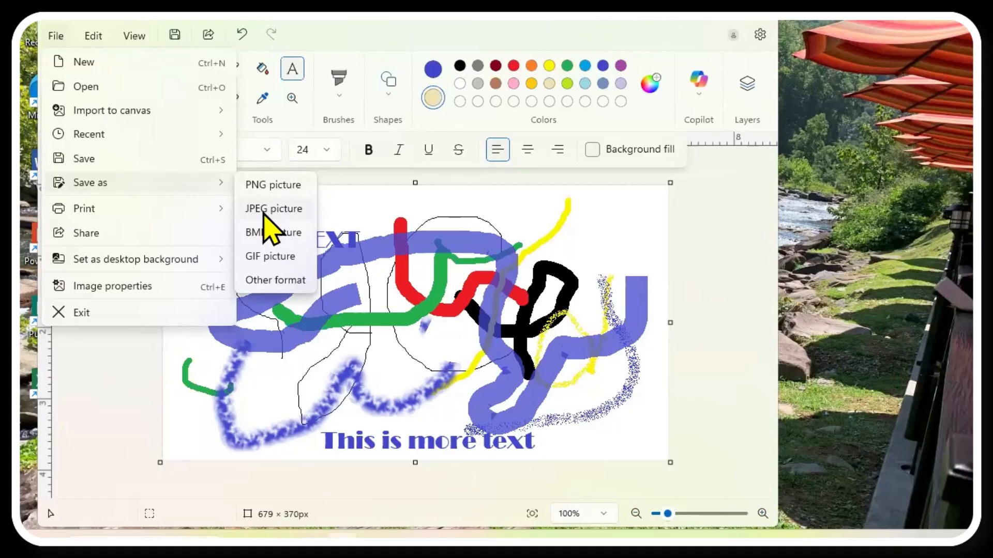
{"action": "left_click", "coordinate": [264, 212]}
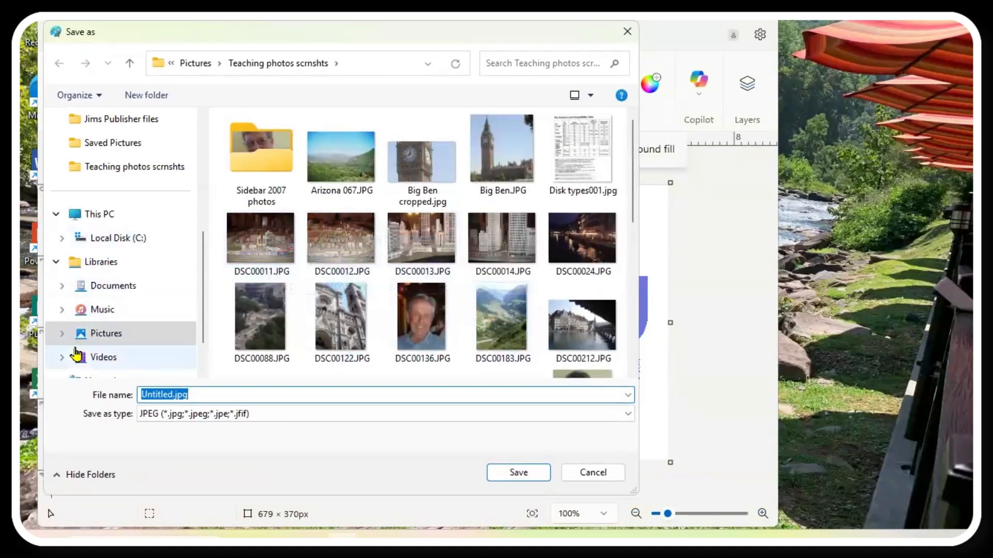
{"action": "left_click", "coordinate": [63, 334]}
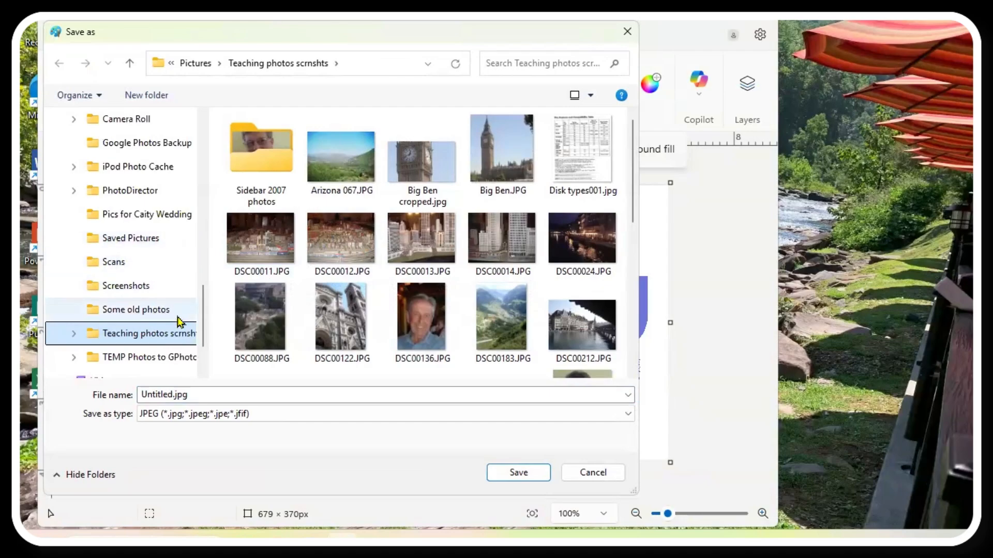
{"action": "left_click", "coordinate": [141, 338]}
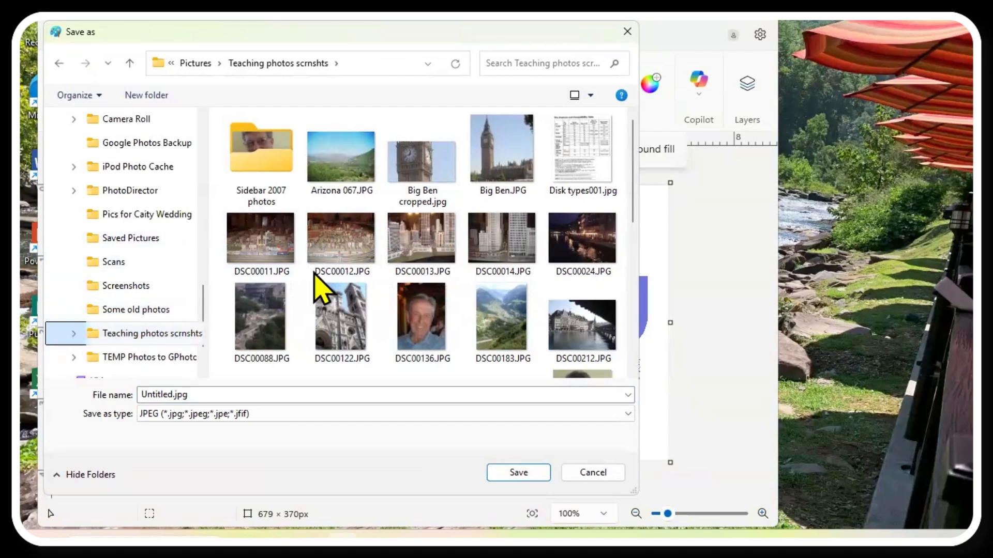
Step: Name the file Temp Artwork.jpg and save it
{"action": "left_click", "coordinate": [171, 395]}
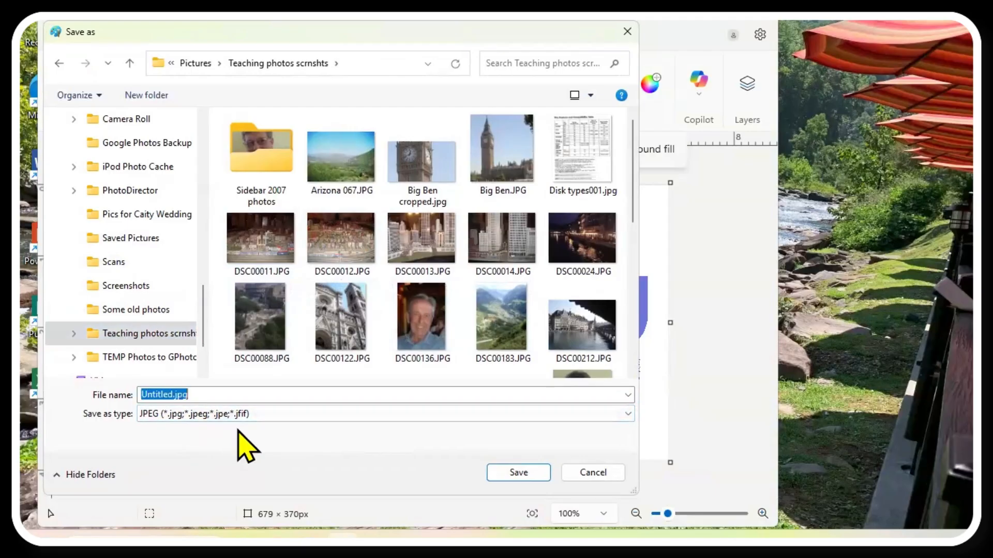
{"action": "left_click", "coordinate": [174, 394]}
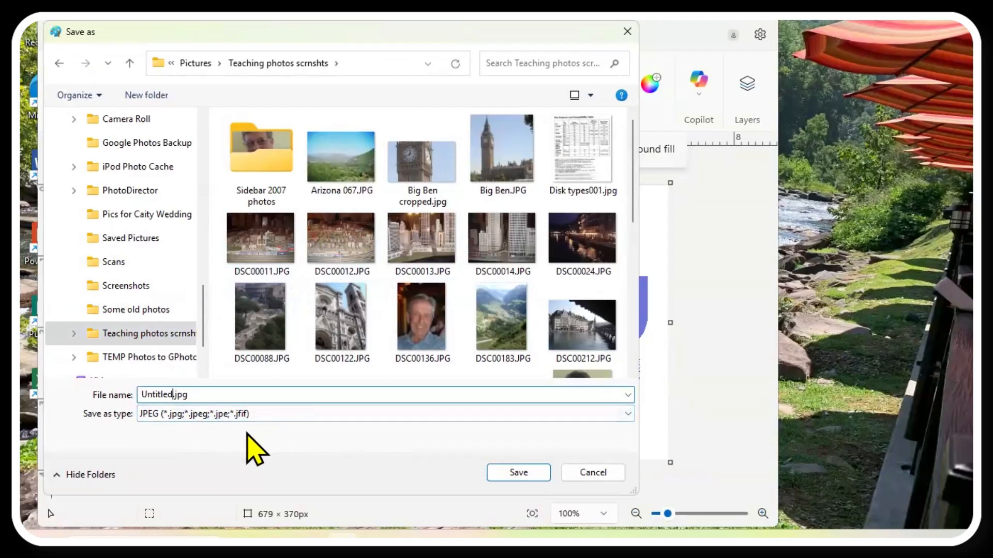
{"action": "key", "text": "BackSpace"}
{"action": "key", "text": "BackSpace"}
{"action": "key", "text": "BackSpace"}
{"action": "key", "text": "BackSpace"}
{"action": "key", "text": "BackSpace"}
{"action": "key", "text": "BackSpace"}
{"action": "key", "text": "BackSpace"}
{"action": "key", "text": "BackSpace"}
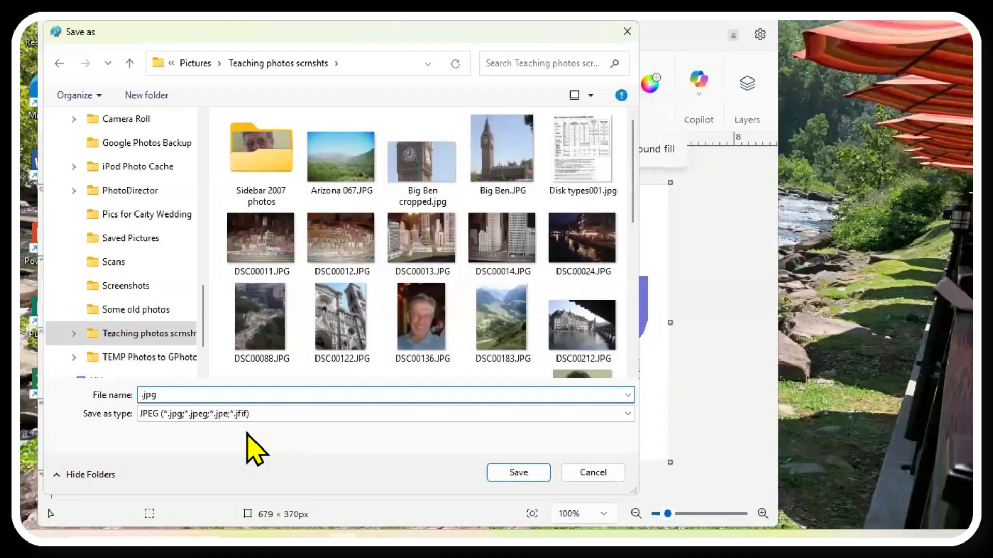
{"action": "type", "text": "Temp"}
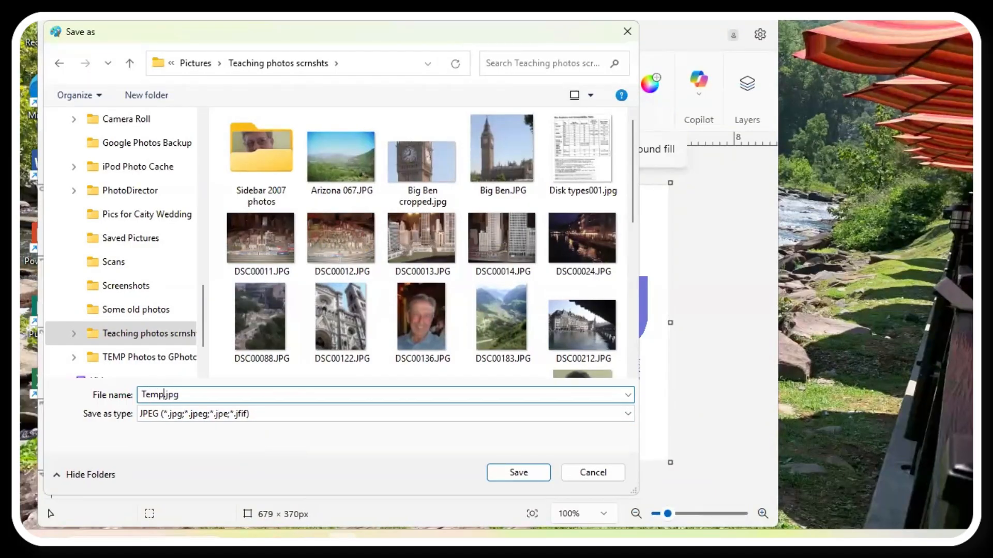
{"action": "type", "text": " Artwork"}
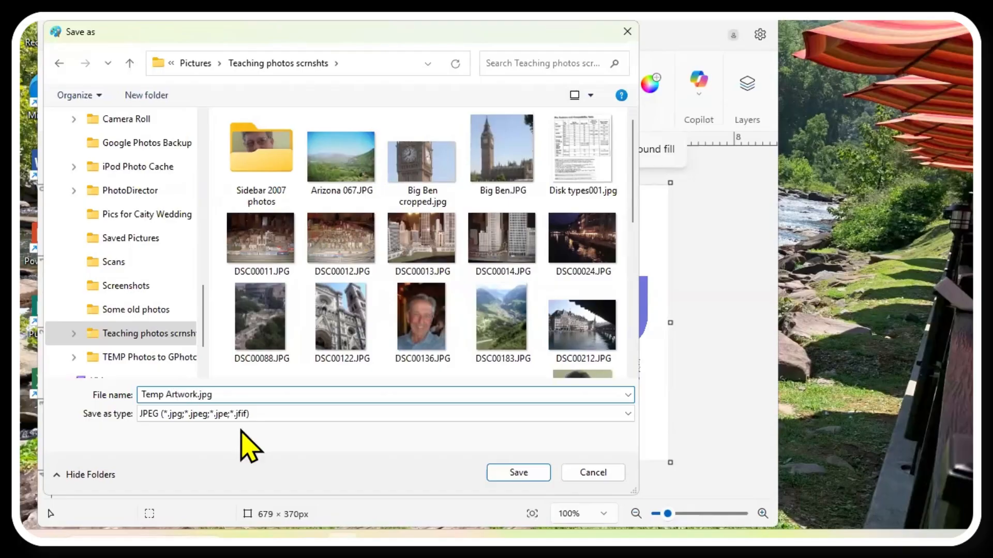
{"action": "left_click", "coordinate": [519, 473]}
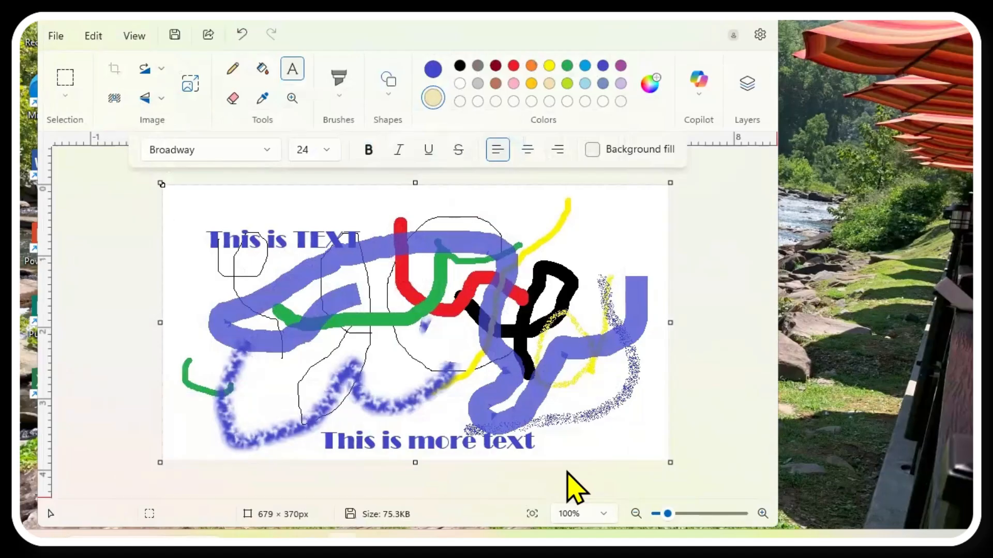
Step: Draw extra thick indigo Marker strokes across the saved drawing and close Paint without saving the changes
{"action": "left_click", "coordinate": [572, 230]}
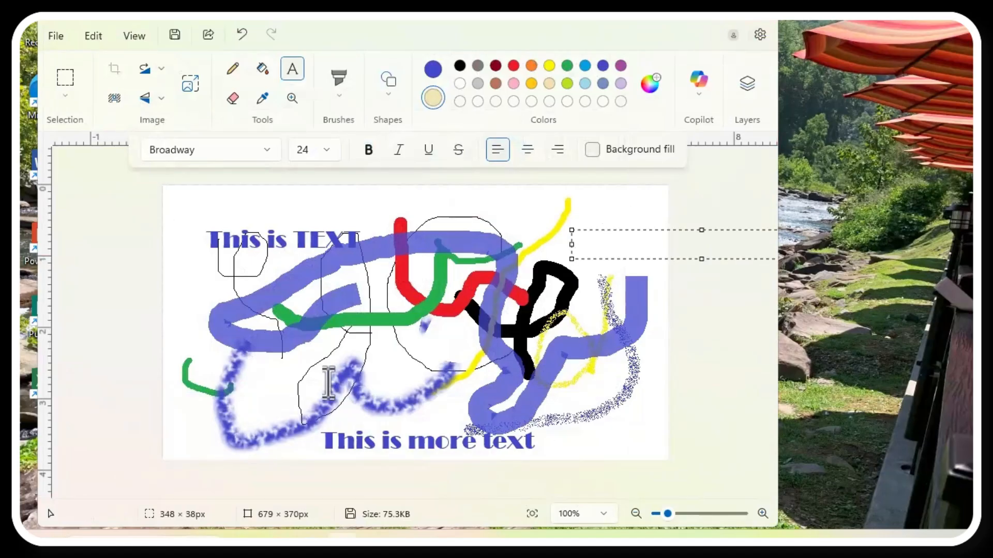
{"action": "left_click_drag", "start_coordinate": [391, 349], "coordinate": [429, 381]}
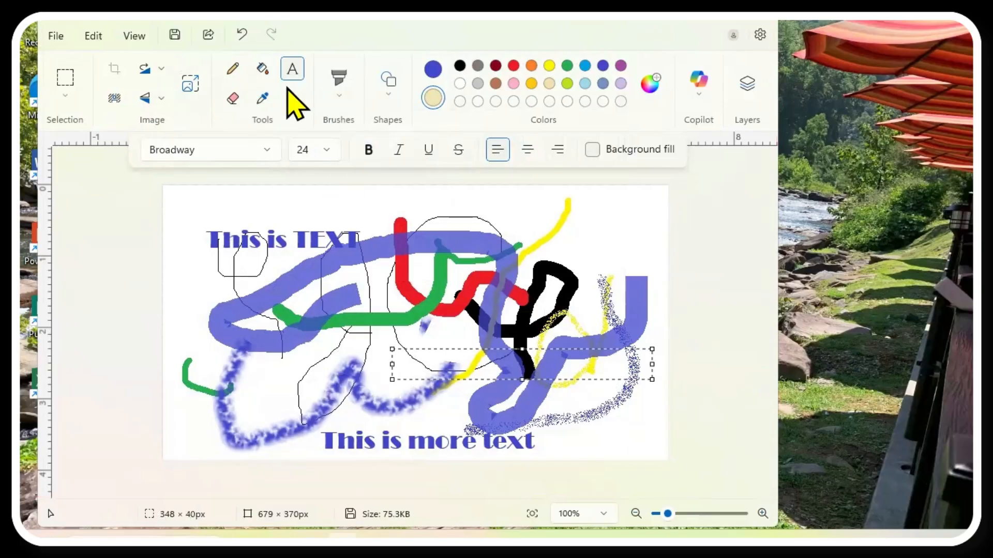
{"action": "left_click", "coordinate": [341, 88]}
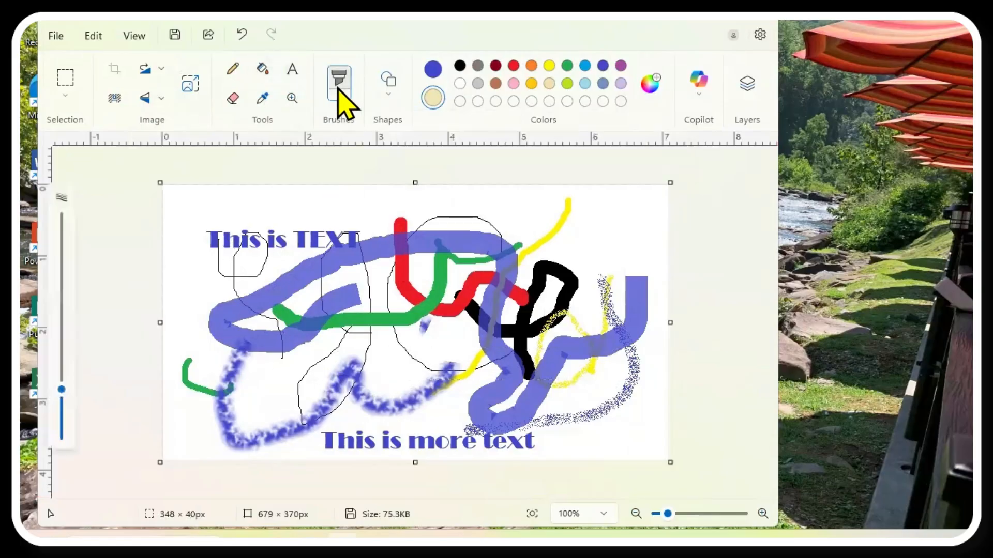
{"action": "mouse_move", "coordinate": [624, 264]}
{"action": "left_mouse_down"}
{"action": "mouse_move", "coordinate": [600, 235]}
{"action": "mouse_move", "coordinate": [555, 279]}
{"action": "mouse_move", "coordinate": [585, 315]}
{"action": "mouse_move", "coordinate": [607, 314]}
{"action": "mouse_move", "coordinate": [583, 258]}
{"action": "mouse_move", "coordinate": [503, 246]}
{"action": "mouse_move", "coordinate": [488, 334]}
{"action": "left_mouse_up"}
{"action": "mouse_move", "coordinate": [430, 375]}
{"action": "left_mouse_down"}
{"action": "mouse_move", "coordinate": [401, 346]}
{"action": "mouse_move", "coordinate": [453, 271]}
{"action": "mouse_move", "coordinate": [451, 384]}
{"action": "mouse_move", "coordinate": [303, 357]}
{"action": "mouse_move", "coordinate": [306, 350]}
{"action": "mouse_move", "coordinate": [283, 365]}
{"action": "mouse_move", "coordinate": [313, 332]}
{"action": "left_mouse_up"}
{"action": "key", "text": "ctrl+z"}
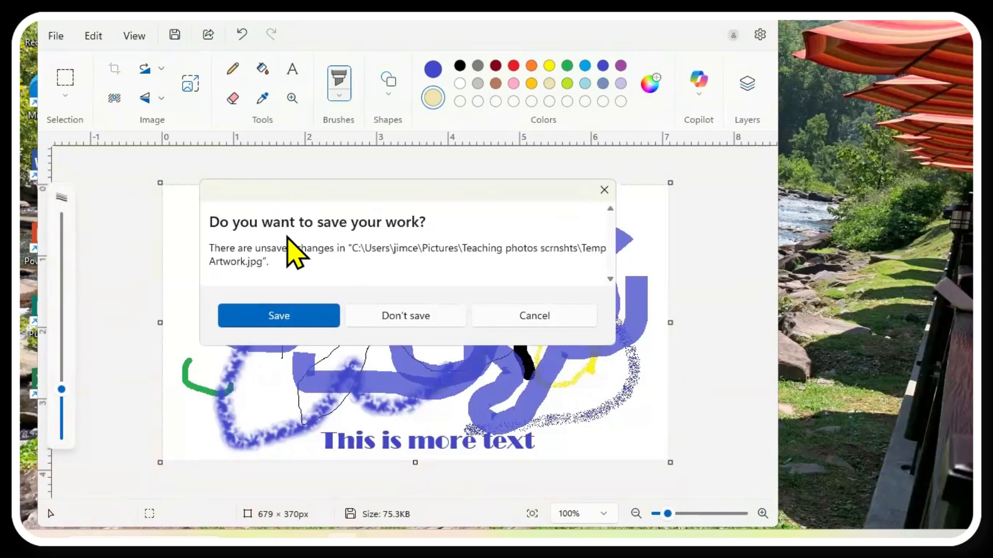
{"action": "left_click", "coordinate": [395, 323]}
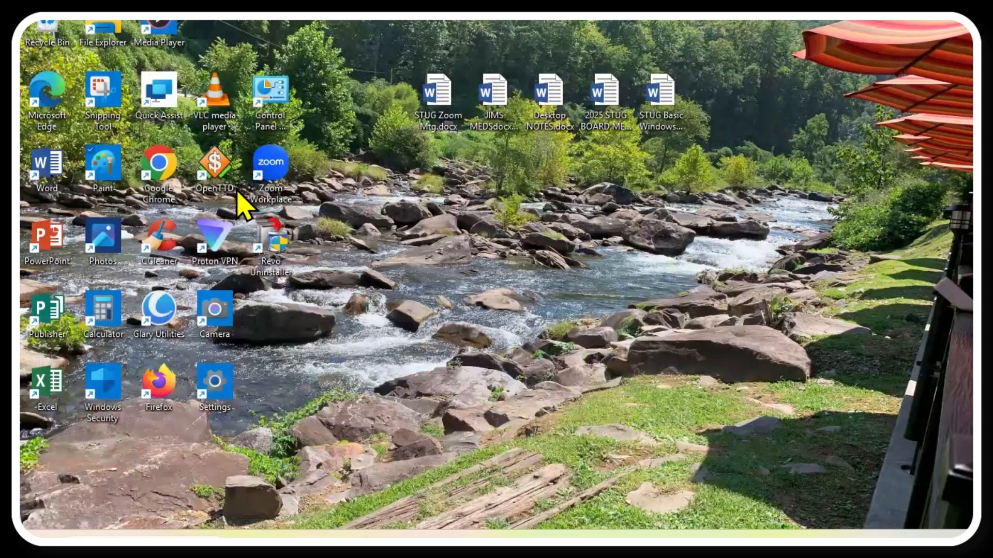
Step: Launch Paint from the desktop, start opening a file and expand the Pictures library down to its subfolders
{"action": "double_click", "coordinate": [98, 167]}
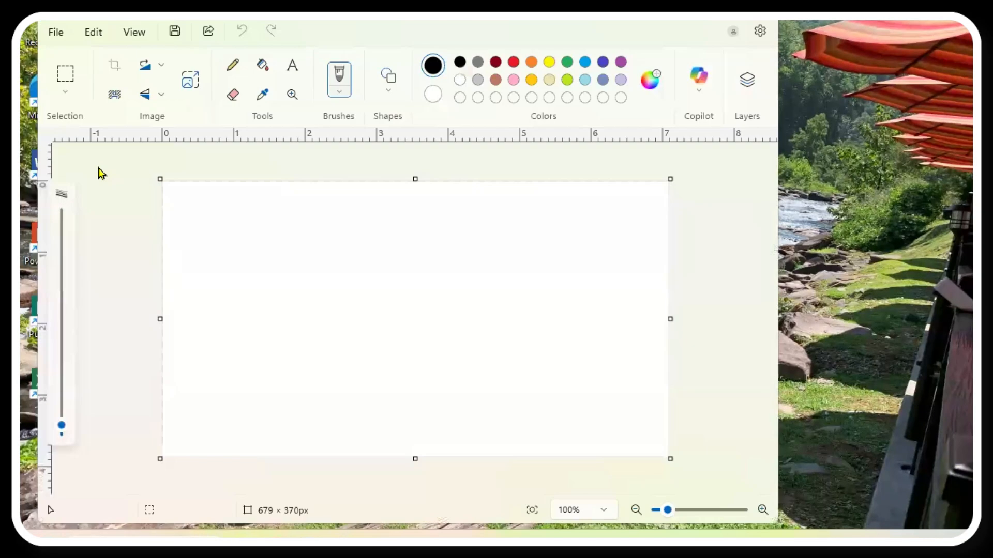
{"action": "left_click", "coordinate": [52, 33]}
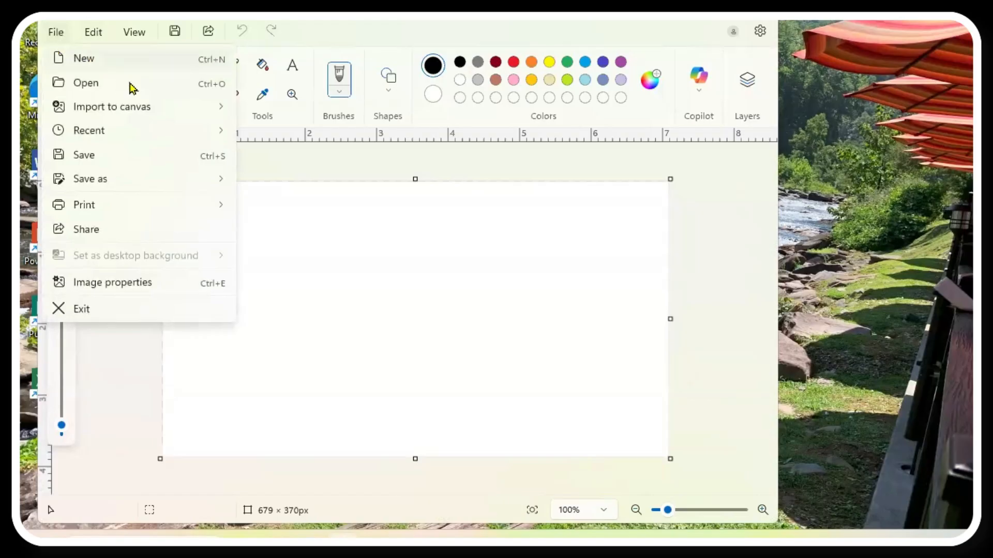
{"action": "left_click", "coordinate": [100, 86]}
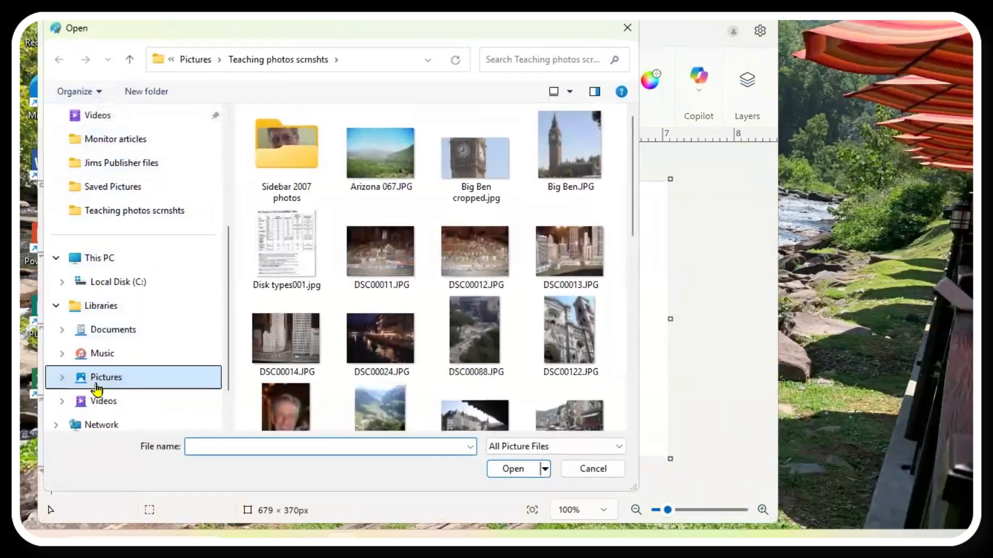
{"action": "left_click", "coordinate": [61, 378]}
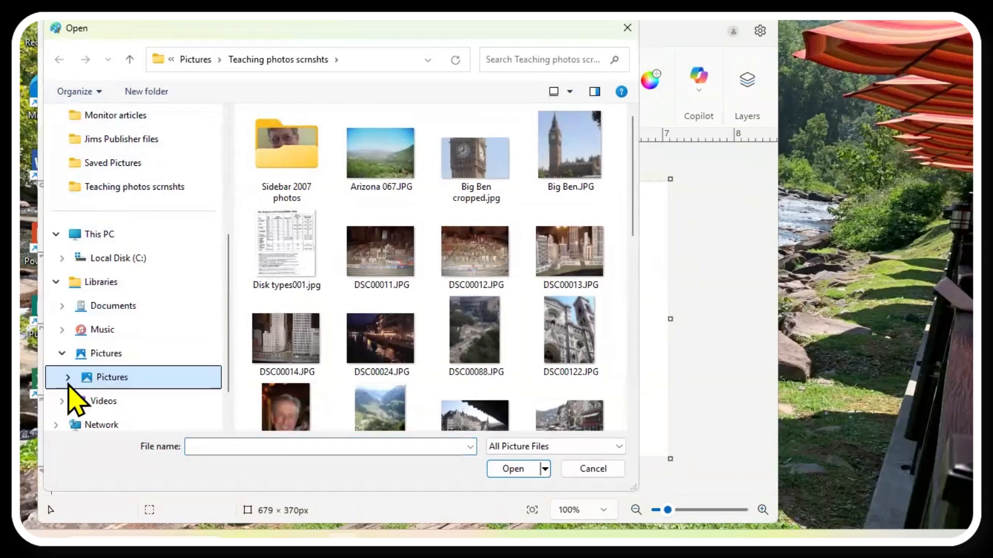
{"action": "left_click", "coordinate": [67, 378]}
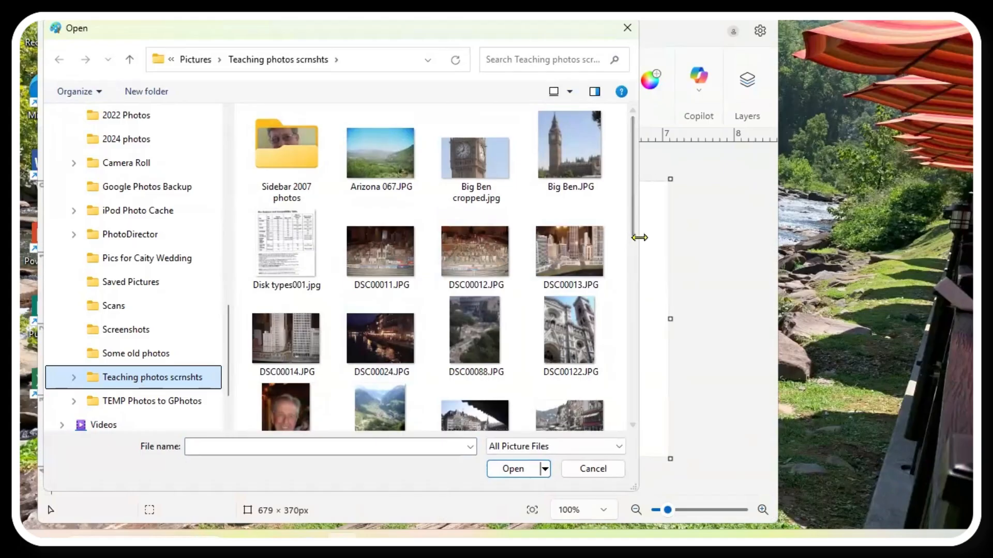
Step: Widen the file browser and open Temp Artwork.jpg from the Teaching photos scrnshts folder
{"action": "left_click_drag", "start_coordinate": [640, 237], "coordinate": [740, 248]}
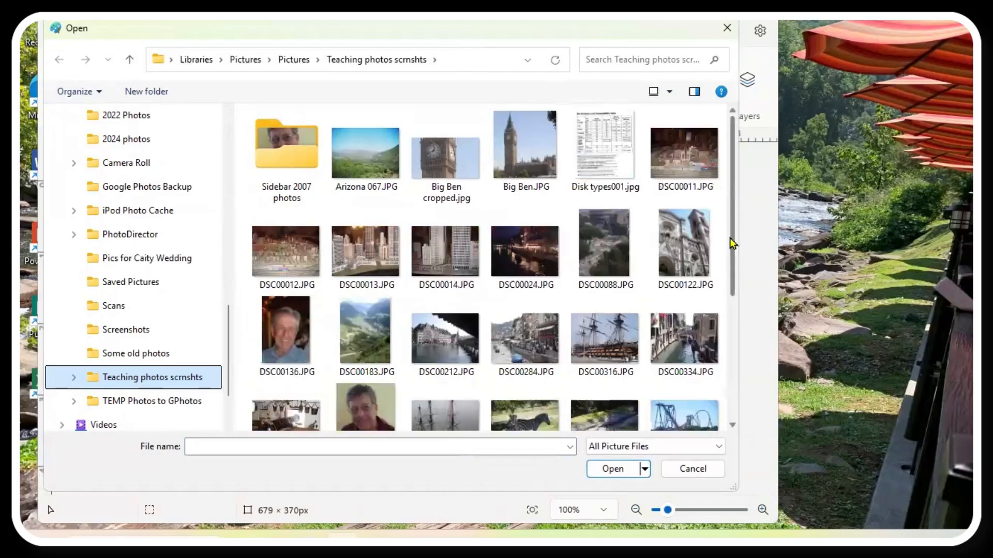
{"action": "scroll", "coordinate": [739, 275], "scroll_direction": "down", "scroll_amount": 1}
{"action": "scroll", "coordinate": [738, 276], "scroll_direction": "down", "scroll_amount": 5}
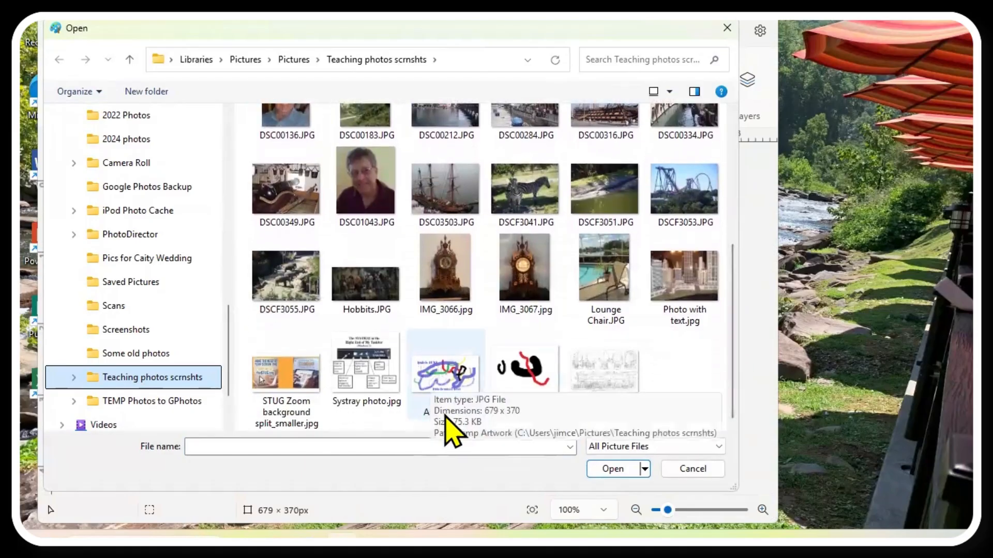
{"action": "left_click", "coordinate": [438, 361]}
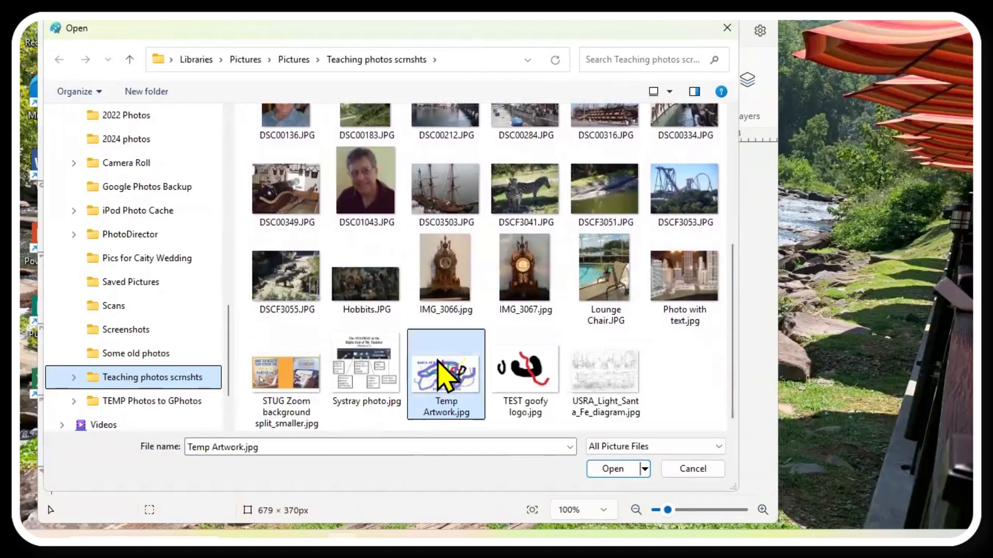
{"action": "left_click", "coordinate": [612, 469]}
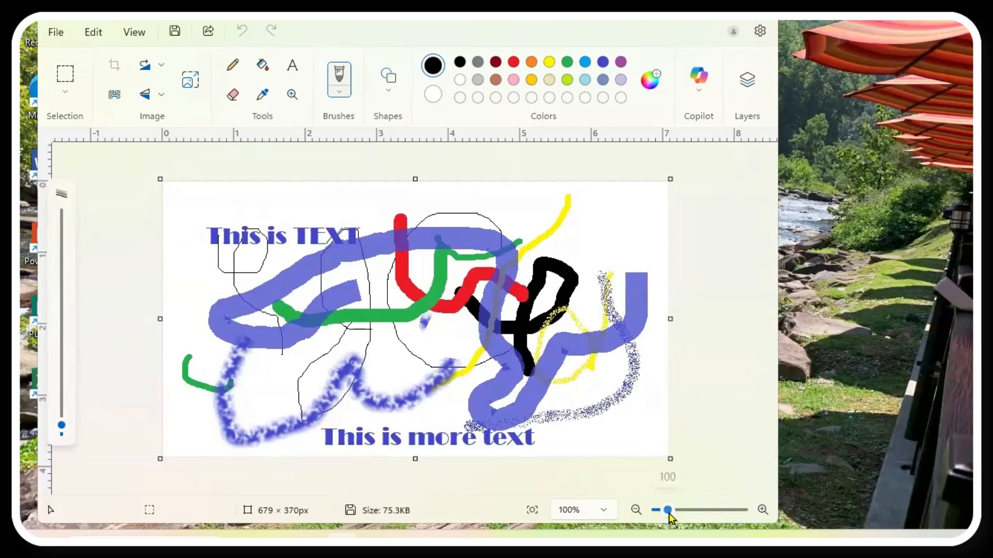
Step: Zoom the picture in to 800% to examine its pixels and back out to 95%
{"action": "left_click_drag", "start_coordinate": [668, 512], "coordinate": [746, 522]}
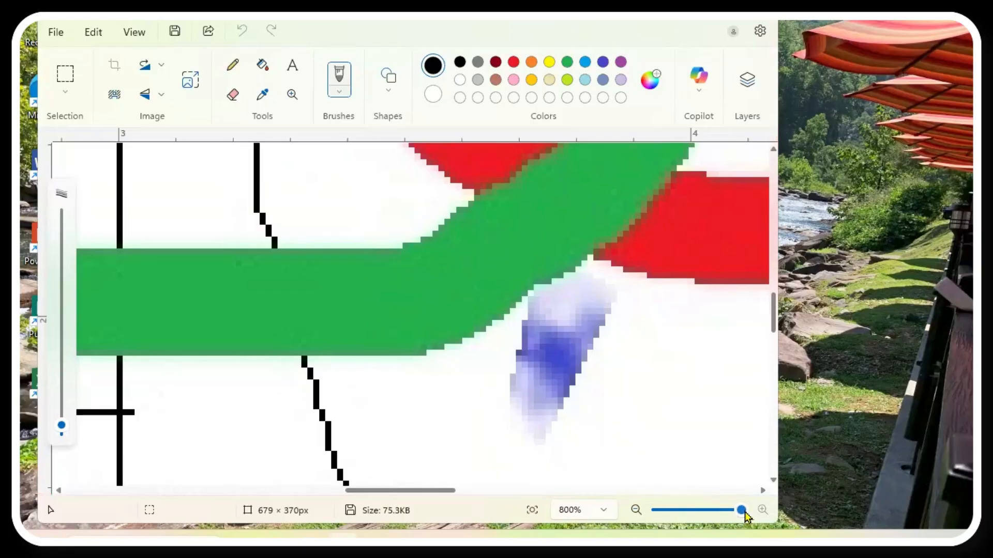
{"action": "mouse_move", "coordinate": [743, 511]}
{"action": "left_click_drag", "start_coordinate": [745, 513], "coordinate": [674, 514]}
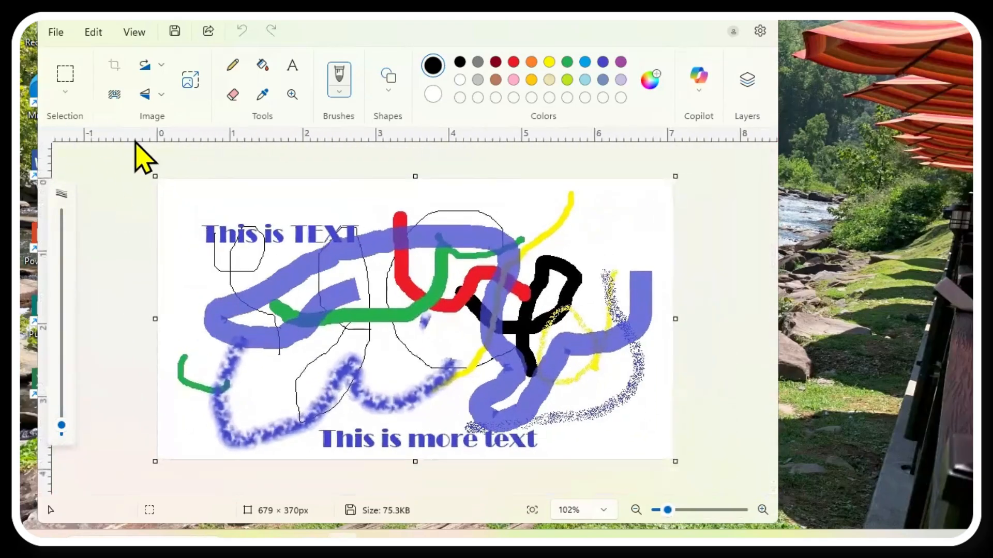
{"action": "left_click", "coordinate": [667, 510]}
{"action": "left_click_drag", "start_coordinate": [667, 510], "coordinate": [667, 510]}
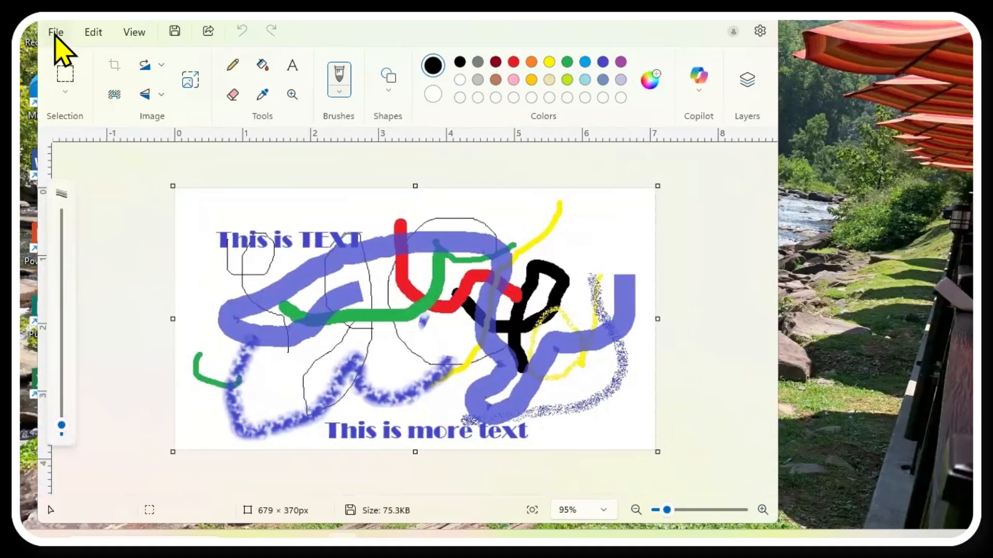
Step: Print one portrait copy of the picture on the EPSON ET-2850 Series printer
{"action": "left_click", "coordinate": [55, 32]}
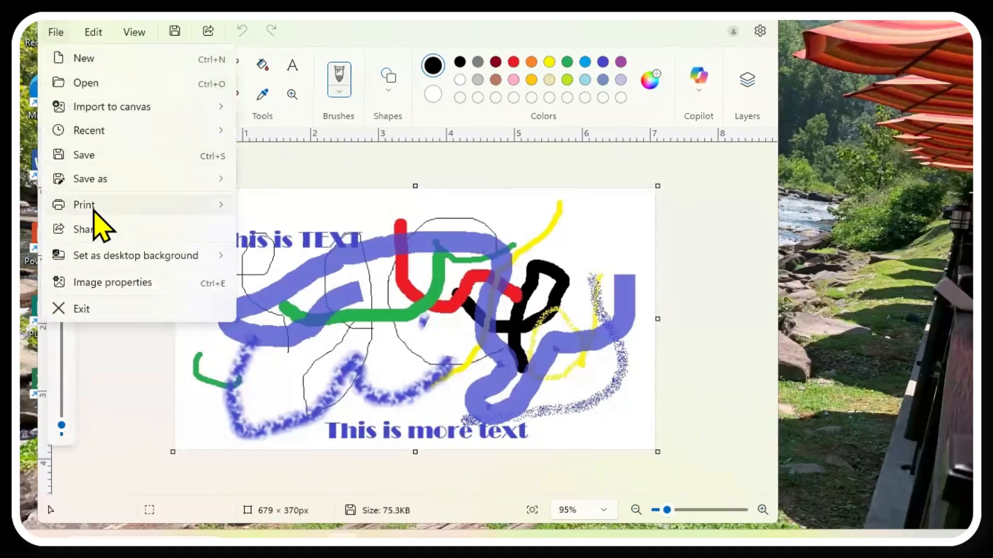
{"action": "mouse_move", "coordinate": [100, 217]}
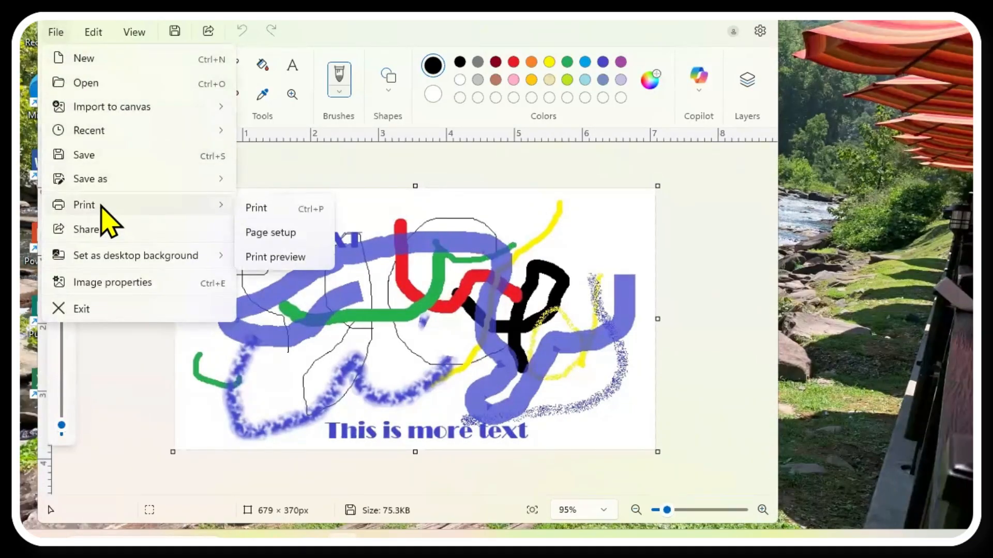
{"action": "left_click", "coordinate": [259, 215]}
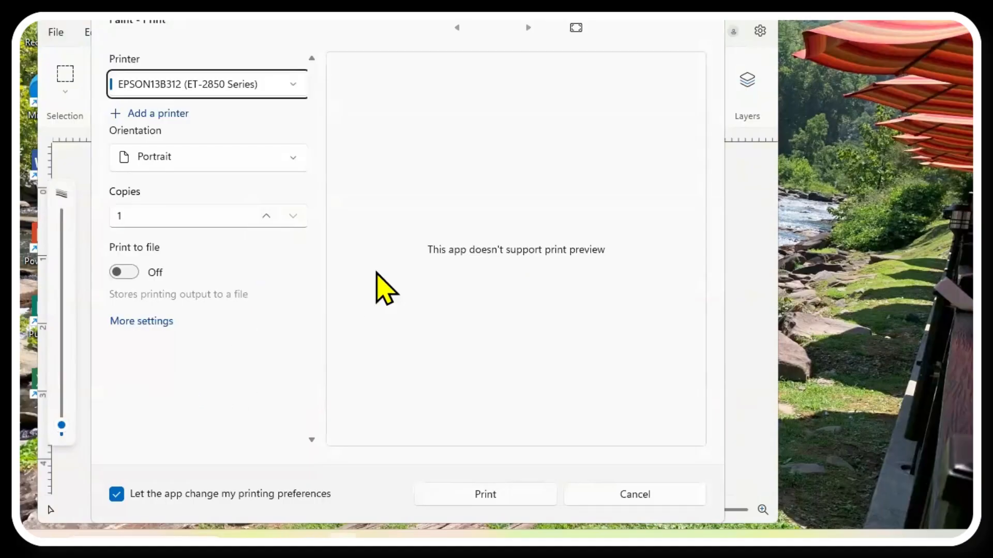
{"action": "left_click", "coordinate": [479, 503]}
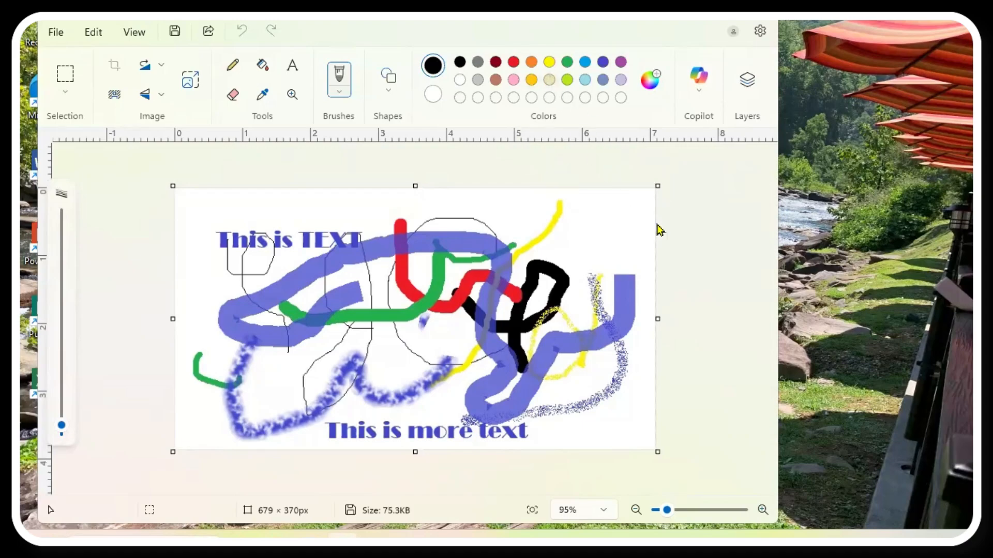
{"action": "mouse_move", "coordinate": [303, 509]}
{"action": "left_click", "coordinate": [130, 35]}
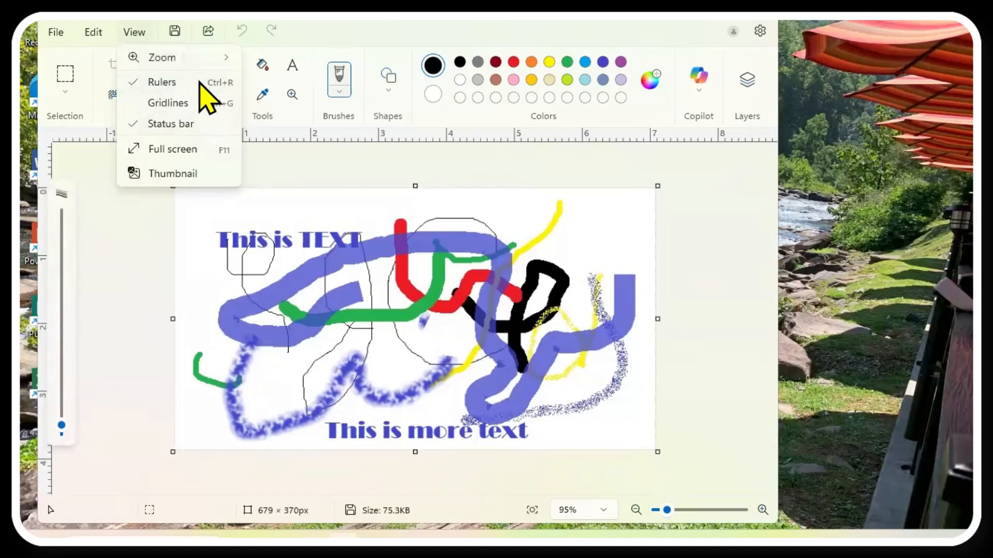
{"action": "key", "text": "Escape"}
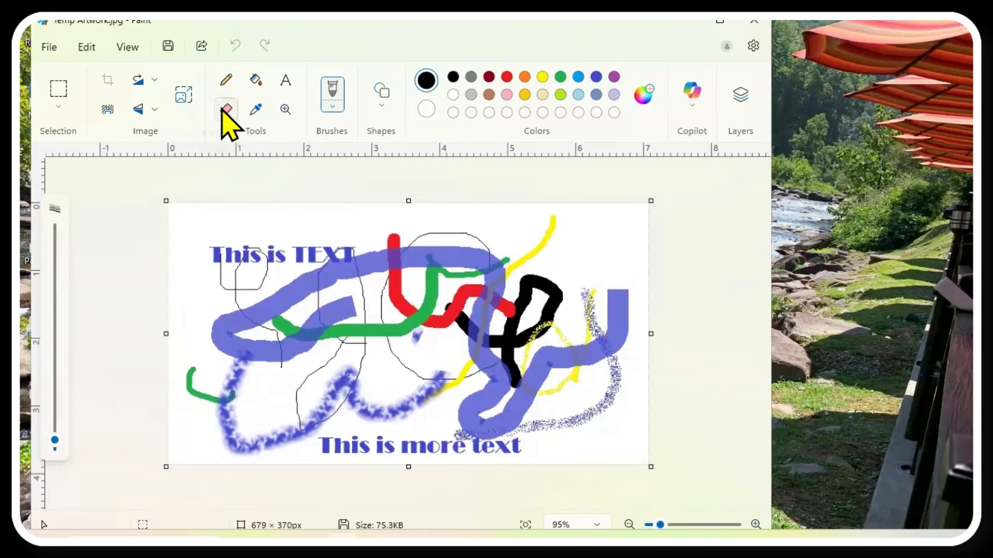
Step: Erase a thin freehand curve through the word TEXT and the blue loop with the Eraser
{"action": "left_click", "coordinate": [225, 110]}
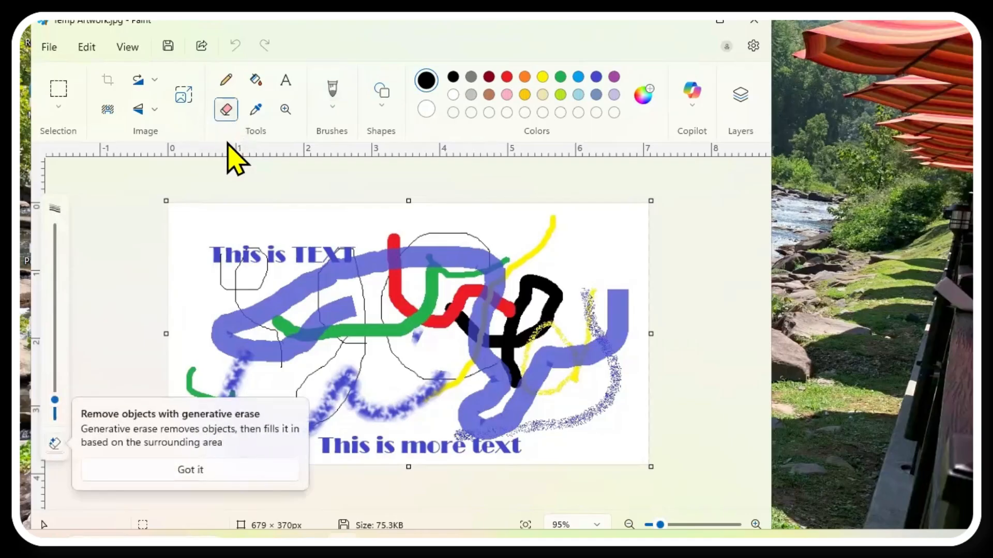
{"action": "left_click", "coordinate": [342, 250]}
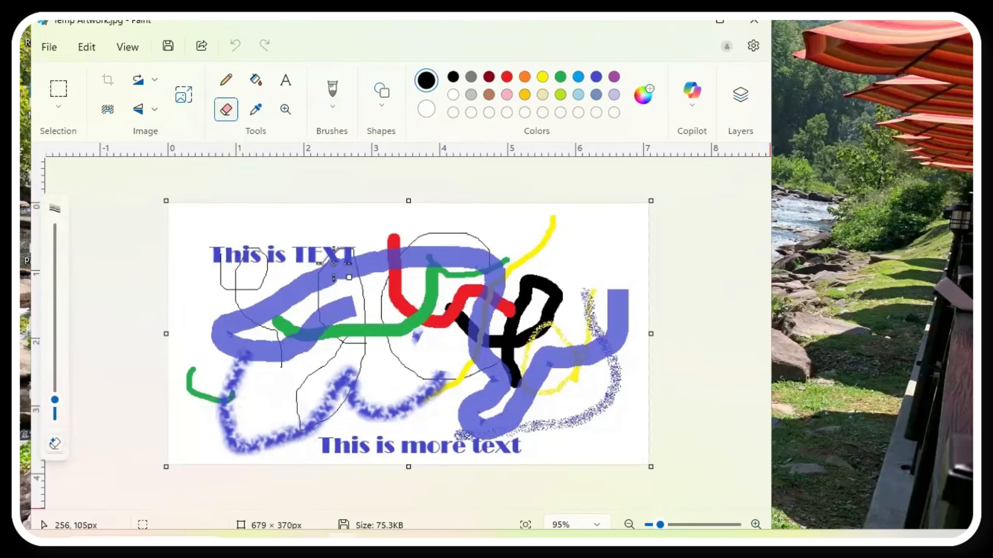
{"action": "mouse_move", "coordinate": [310, 239]}
{"action": "left_mouse_down"}
{"action": "mouse_move", "coordinate": [321, 271]}
{"action": "mouse_move", "coordinate": [357, 303]}
{"action": "mouse_move", "coordinate": [363, 283]}
{"action": "mouse_move", "coordinate": [325, 270]}
{"action": "mouse_move", "coordinate": [300, 292]}
{"action": "mouse_move", "coordinate": [313, 335]}
{"action": "left_mouse_up"}
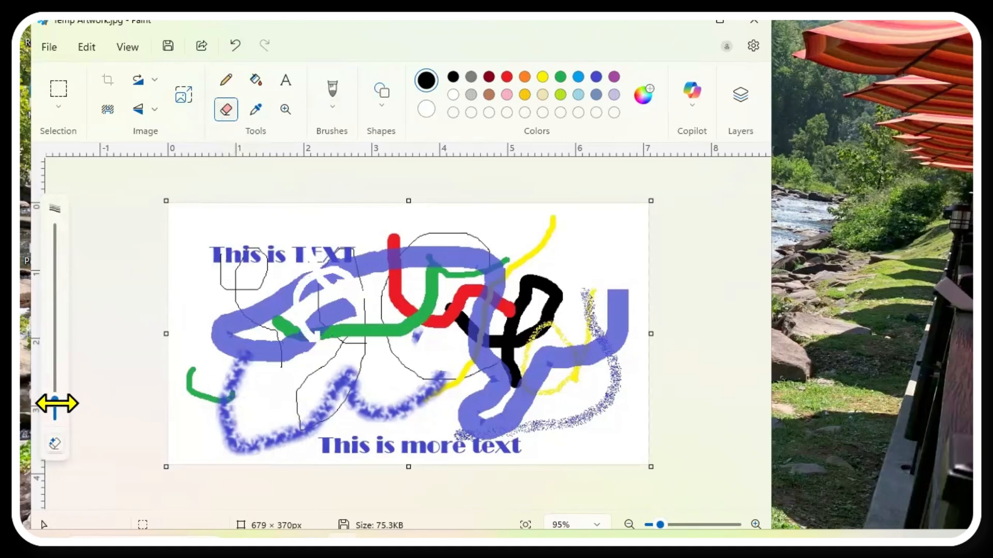
Step: Wipe out the middle of the drawing with the eraser enlarged to 62 px, and reduce the eraser size again
{"action": "left_click_drag", "start_coordinate": [54, 399], "coordinate": [46, 328]}
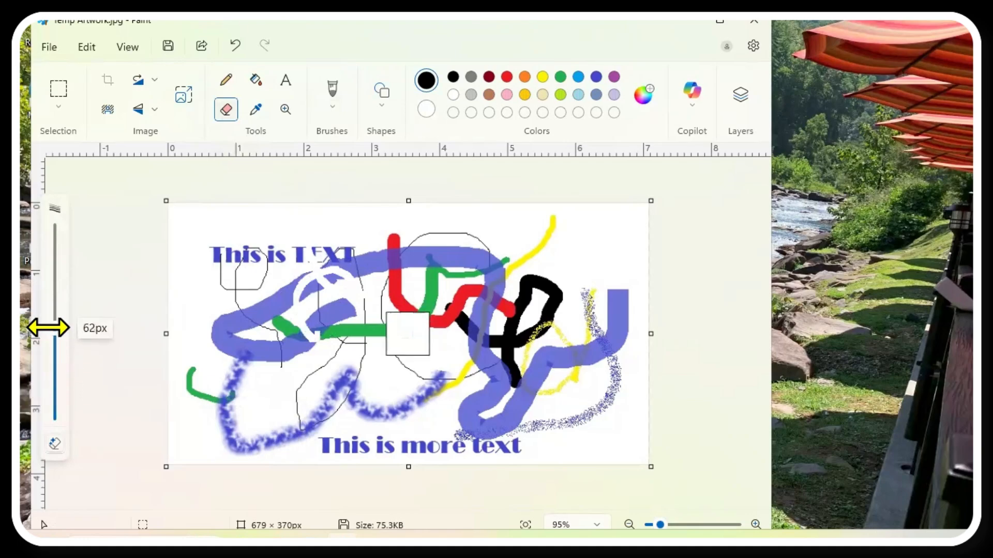
{"action": "mouse_move", "coordinate": [385, 339]}
{"action": "left_mouse_down"}
{"action": "mouse_move", "coordinate": [422, 322]}
{"action": "mouse_move", "coordinate": [463, 316]}
{"action": "mouse_move", "coordinate": [484, 343]}
{"action": "mouse_move", "coordinate": [482, 381]}
{"action": "mouse_move", "coordinate": [408, 401]}
{"action": "mouse_move", "coordinate": [359, 383]}
{"action": "mouse_move", "coordinate": [351, 318]}
{"action": "mouse_move", "coordinate": [439, 271]}
{"action": "mouse_move", "coordinate": [492, 299]}
{"action": "mouse_move", "coordinate": [500, 318]}
{"action": "mouse_move", "coordinate": [442, 364]}
{"action": "mouse_move", "coordinate": [382, 389]}
{"action": "mouse_move", "coordinate": [365, 343]}
{"action": "mouse_move", "coordinate": [383, 358]}
{"action": "mouse_move", "coordinate": [377, 391]}
{"action": "mouse_move", "coordinate": [310, 400]}
{"action": "mouse_move", "coordinate": [308, 283]}
{"action": "mouse_move", "coordinate": [410, 277]}
{"action": "left_mouse_up"}
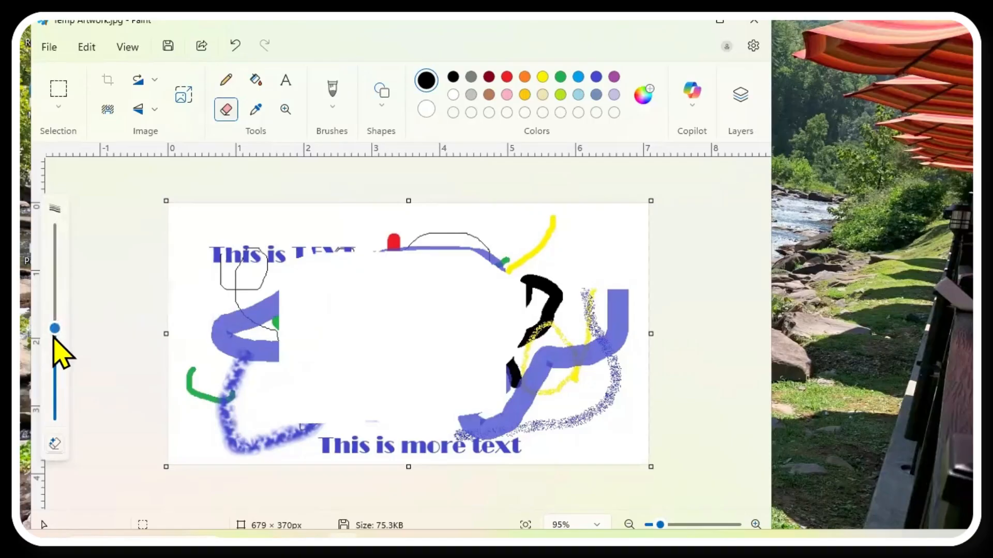
{"action": "left_click_drag", "start_coordinate": [54, 333], "coordinate": [62, 393]}
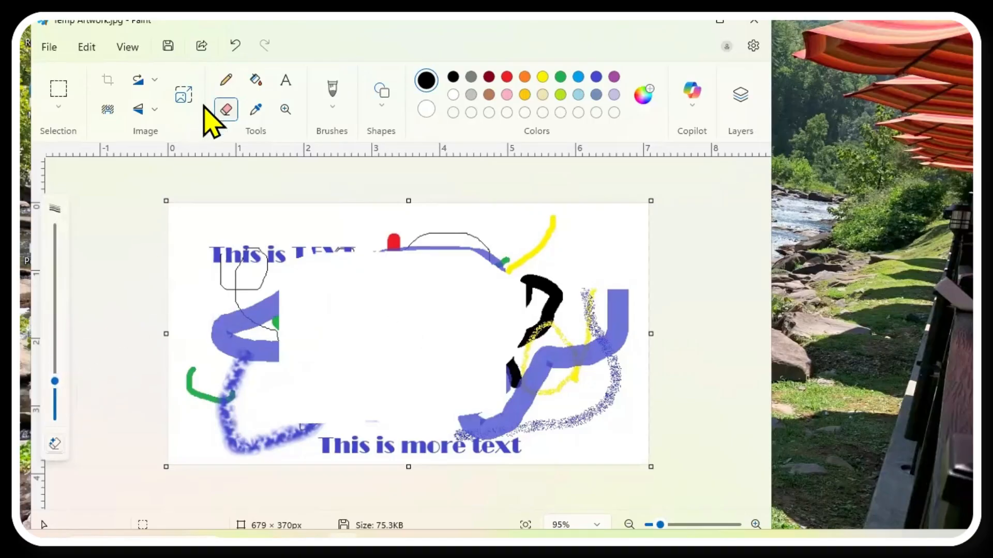
Step: Set Color 1 to red and Color 2 to lime
{"action": "left_click", "coordinate": [381, 106]}
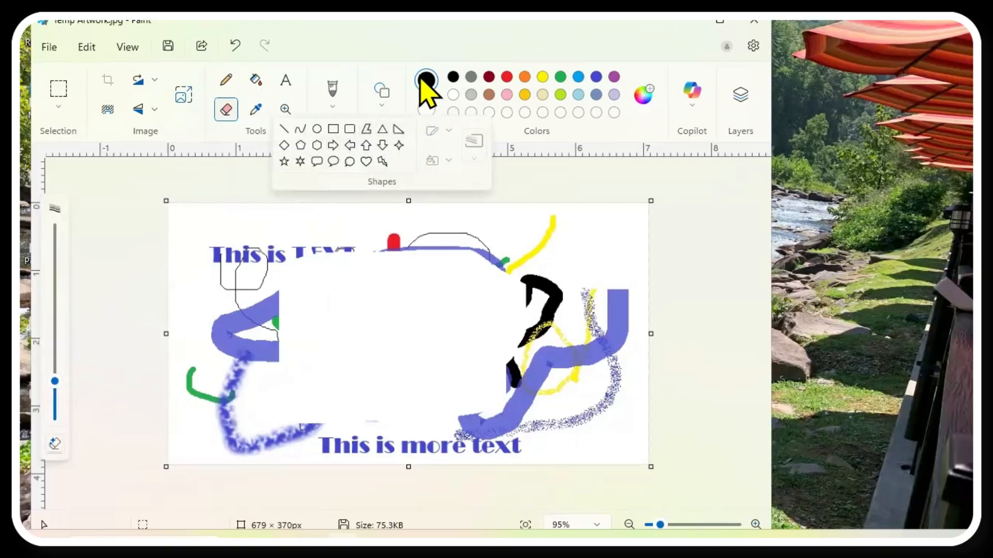
{"action": "left_click", "coordinate": [383, 106]}
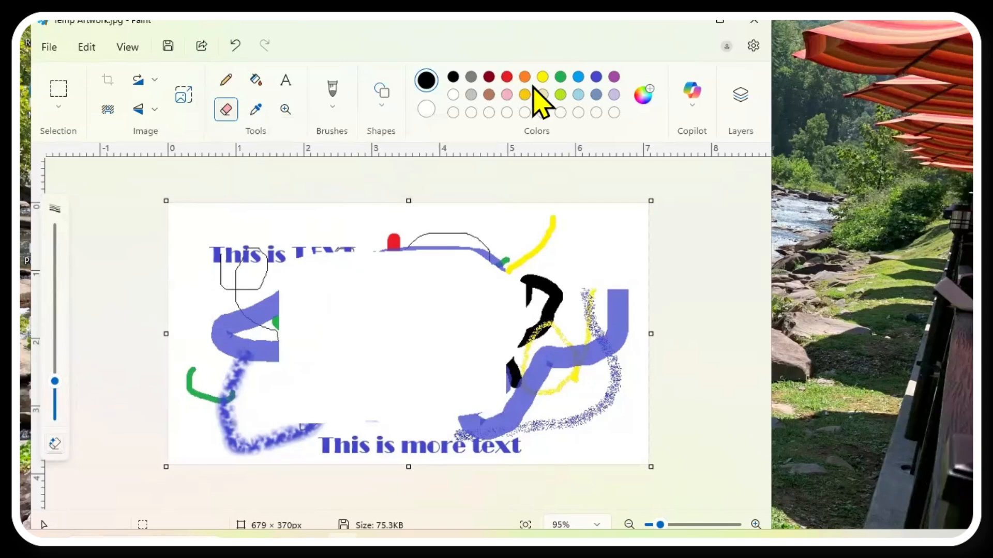
{"action": "left_click", "coordinate": [507, 77]}
{"action": "left_click", "coordinate": [424, 110]}
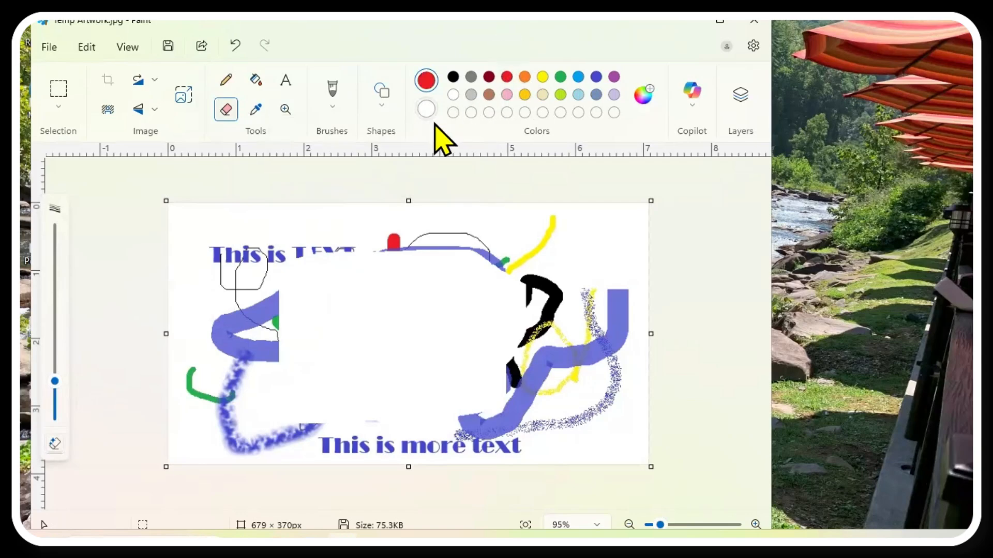
{"action": "left_click", "coordinate": [560, 95]}
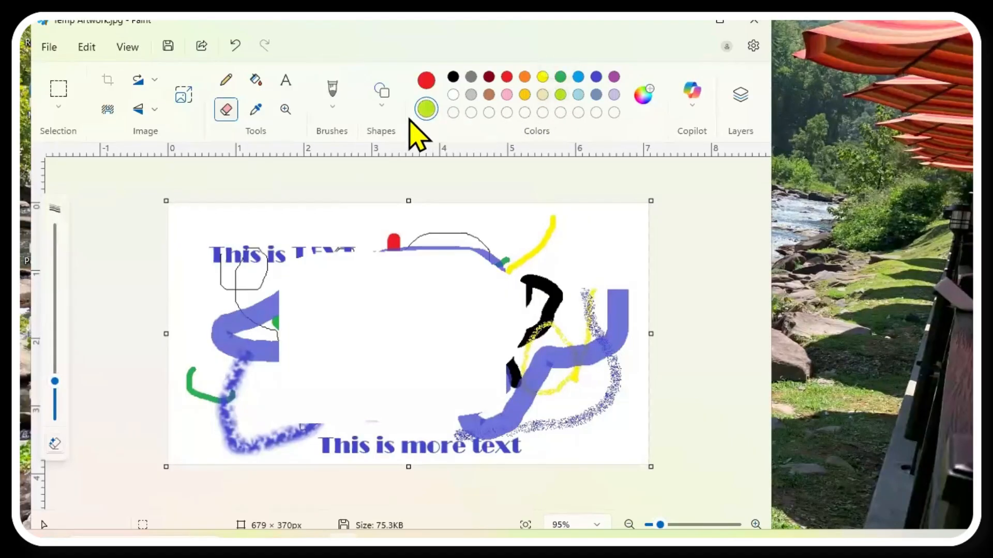
Step: Draw a red rectangle about 179 × 101 px in the erased middle of the picture
{"action": "left_click", "coordinate": [384, 106]}
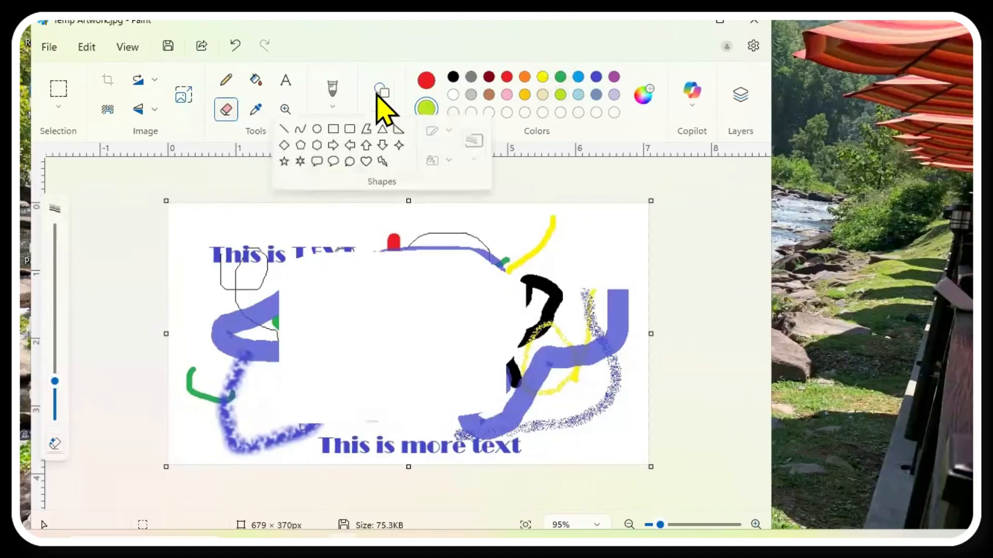
{"action": "left_click", "coordinate": [334, 130]}
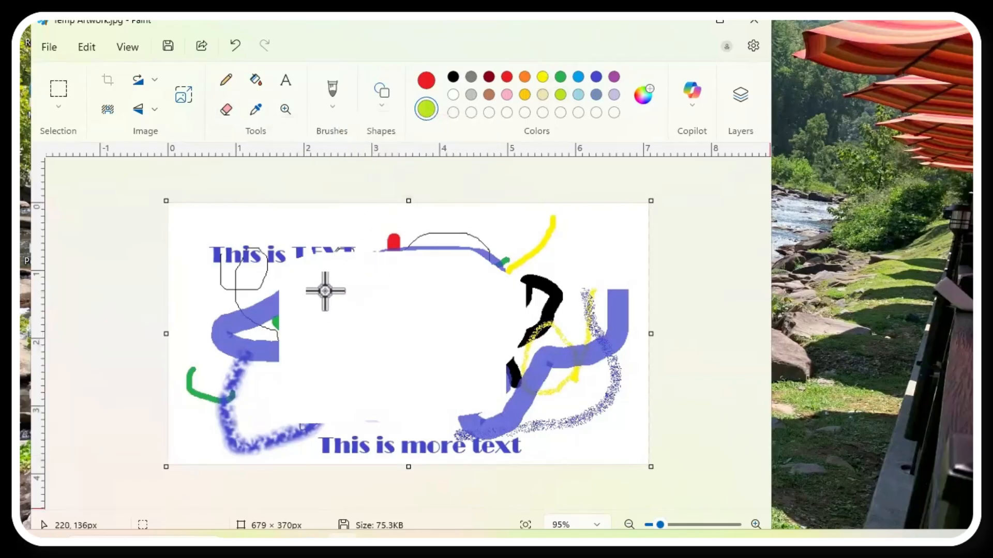
{"action": "left_click_drag", "start_coordinate": [324, 291], "coordinate": [328, 292]}
{"action": "left_click_drag", "start_coordinate": [354, 331], "coordinate": [451, 362]}
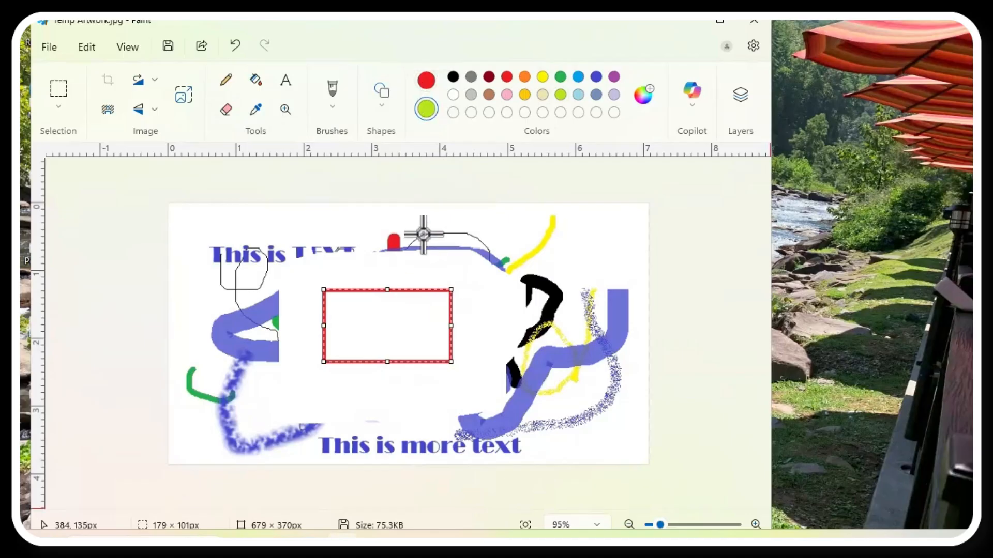
Step: Draw a red up arrow about 57 × 62 px just right of the rectangle
{"action": "left_click", "coordinate": [382, 107]}
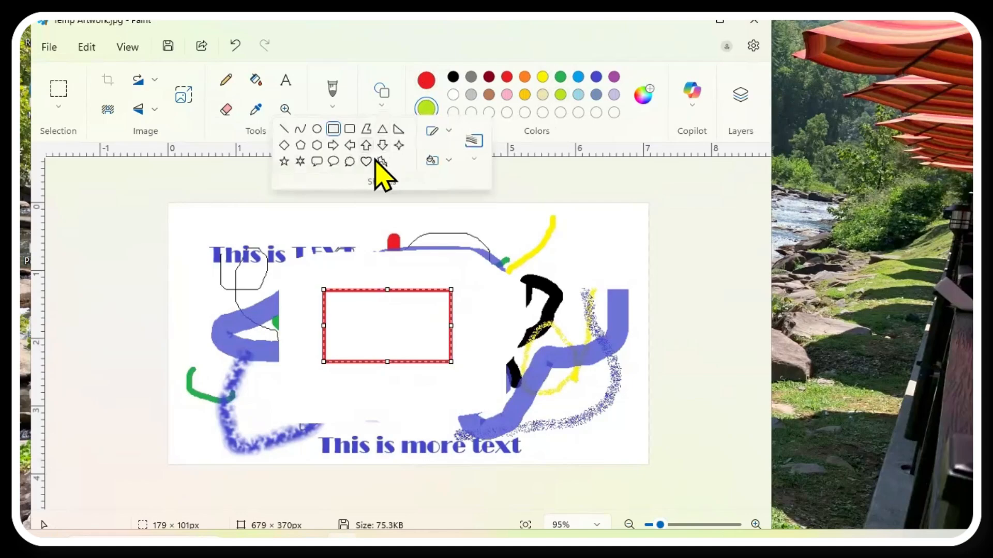
{"action": "left_click", "coordinate": [366, 145]}
{"action": "left_click_drag", "start_coordinate": [471, 297], "coordinate": [512, 339]}
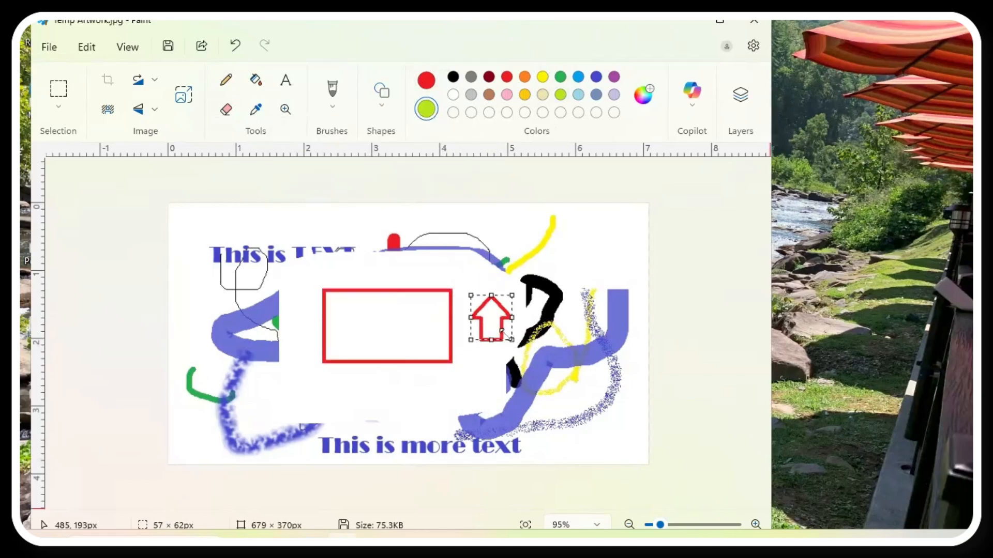
Step: Rotate the arrow right 90° twice so that it points down
{"action": "right_click", "coordinate": [489, 318]}
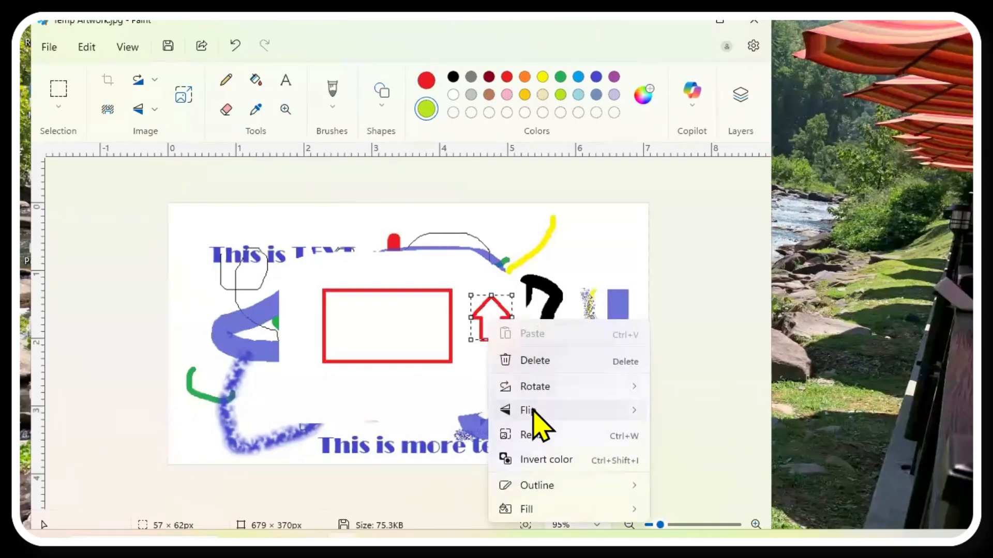
{"action": "mouse_move", "coordinate": [530, 412]}
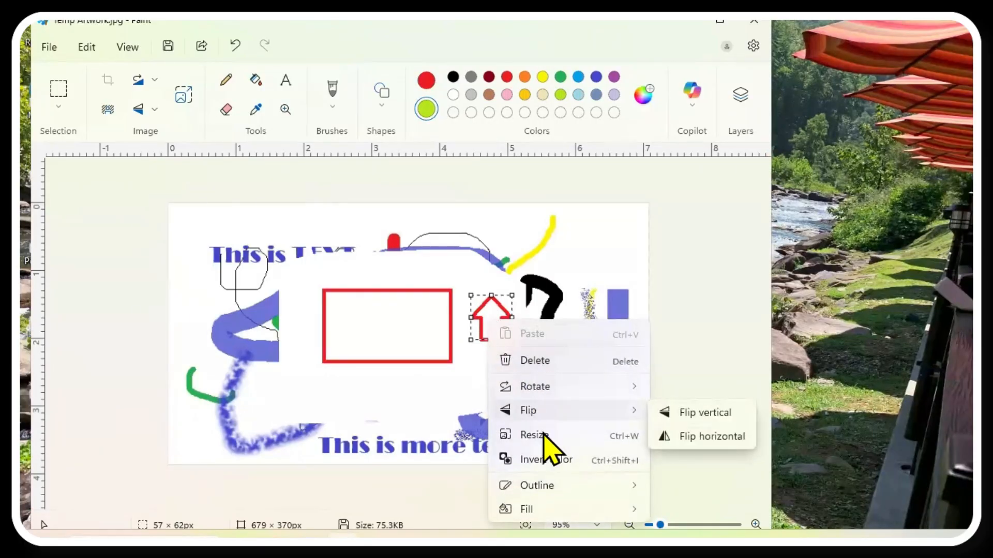
{"action": "mouse_move", "coordinate": [537, 389]}
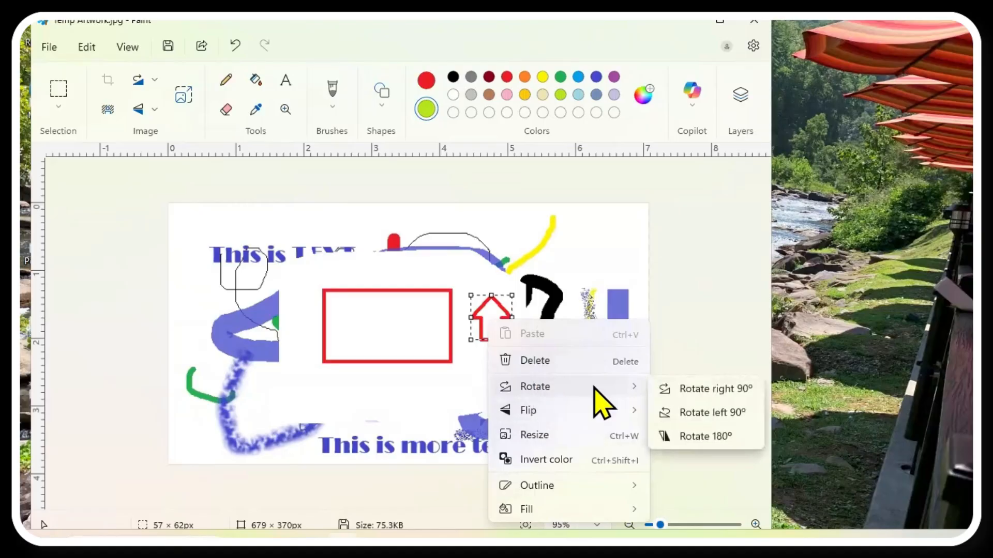
{"action": "left_click", "coordinate": [675, 390]}
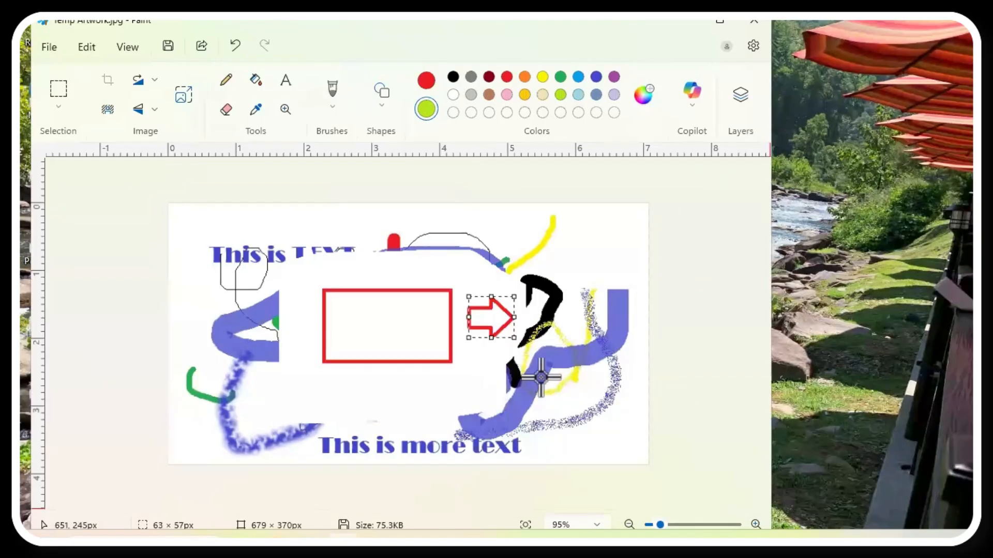
{"action": "right_click", "coordinate": [495, 325]}
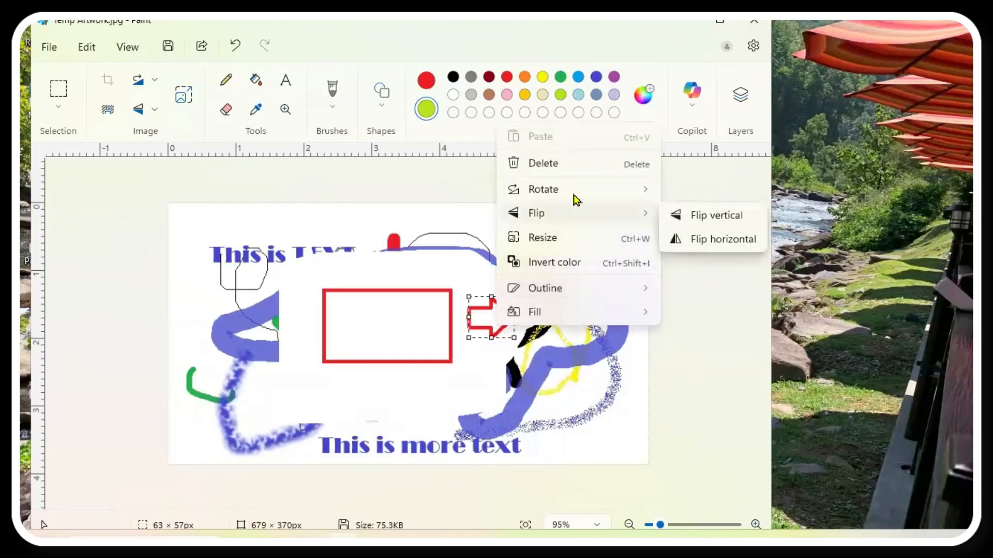
{"action": "mouse_move", "coordinate": [647, 191]}
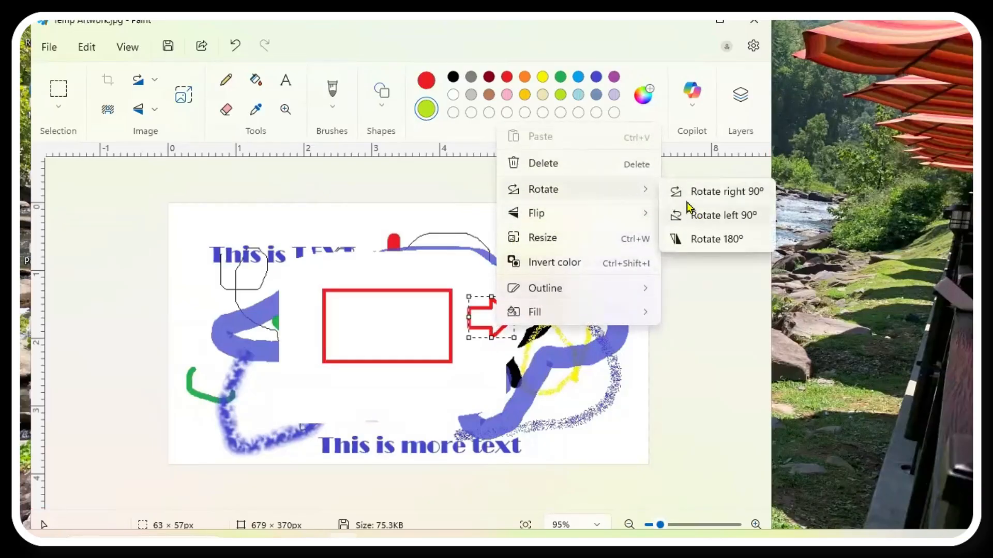
{"action": "left_click", "coordinate": [691, 196]}
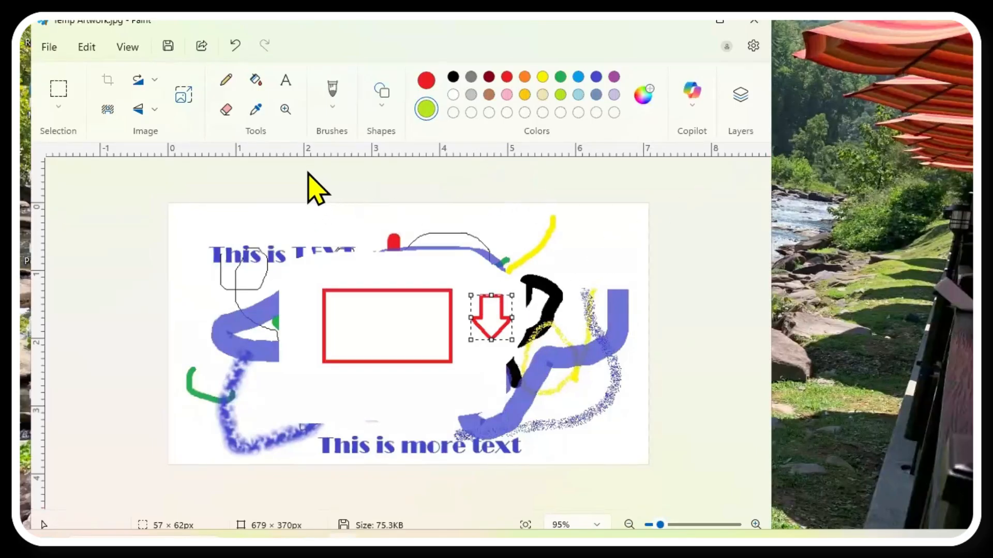
Step: Fill the rectangle with red and the inside of the down arrow with rose
{"action": "left_click", "coordinate": [255, 81]}
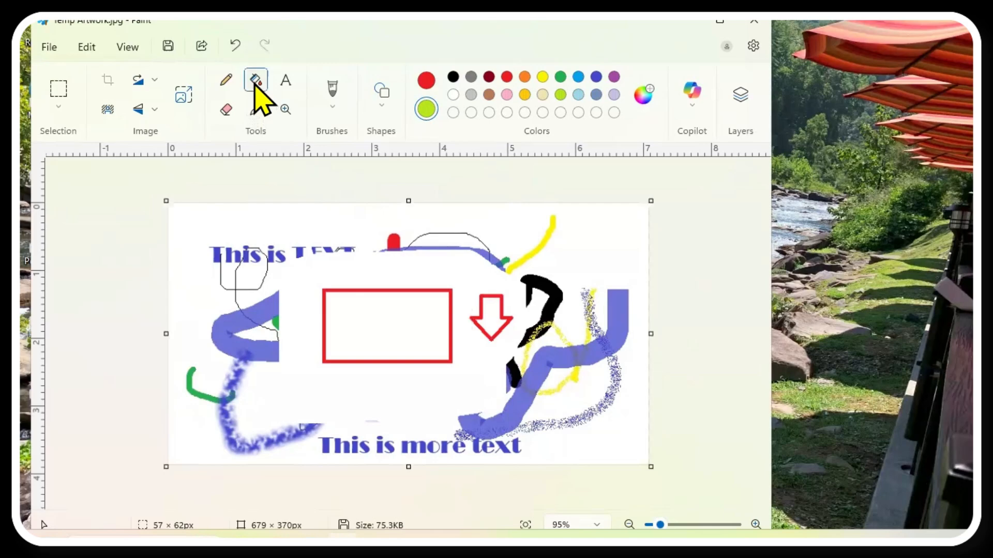
{"action": "left_click", "coordinate": [399, 320]}
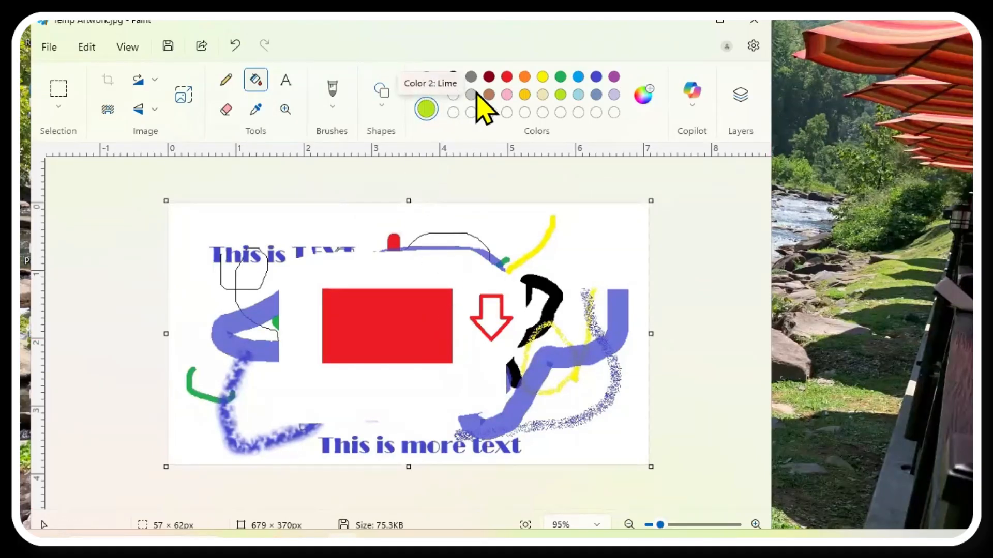
{"action": "left_click", "coordinate": [425, 85]}
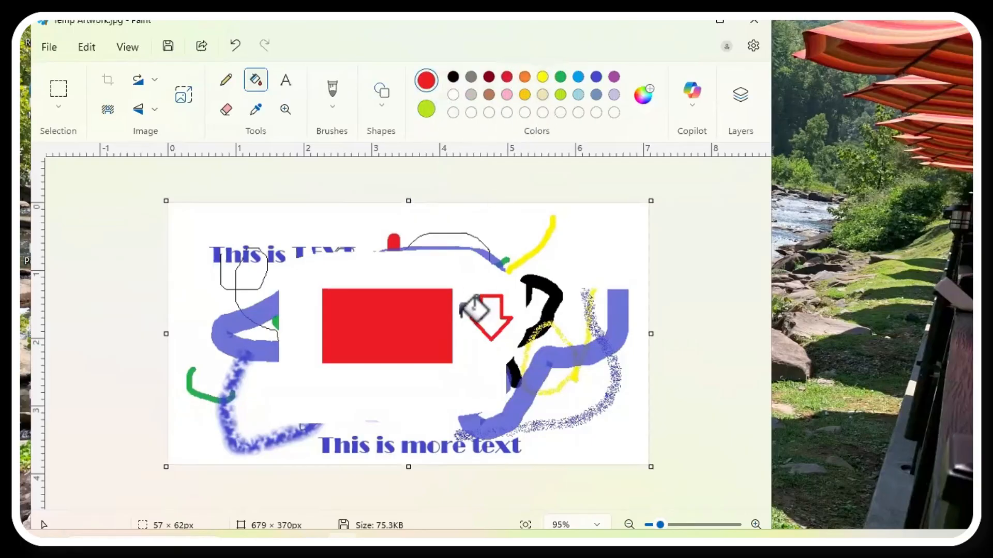
{"action": "left_click", "coordinate": [507, 94]}
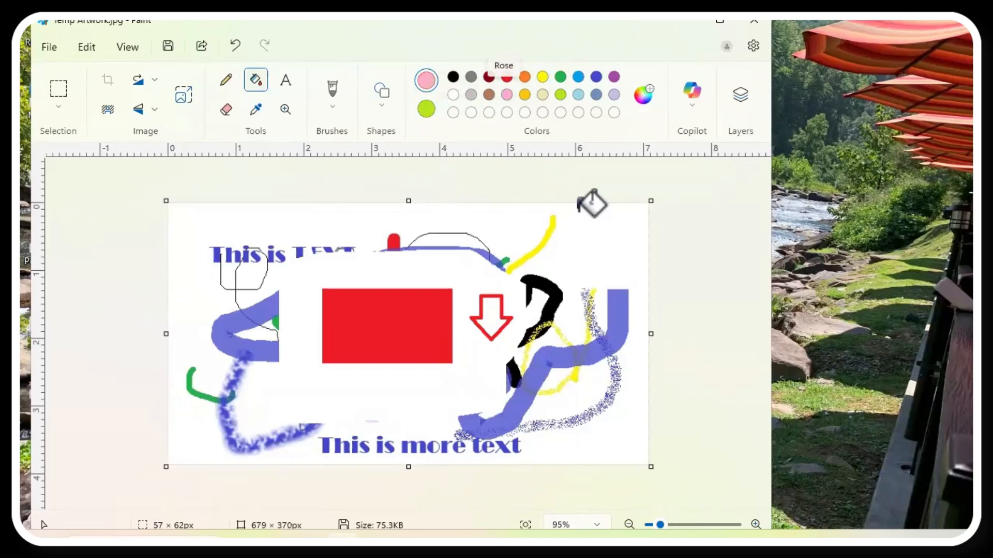
{"action": "left_click", "coordinate": [497, 314]}
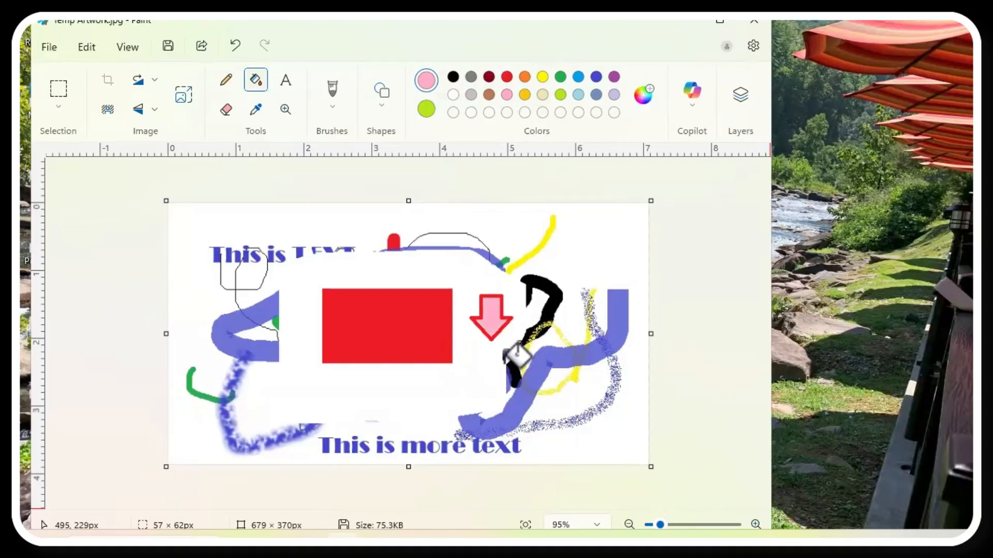
Step: Fill the gap in the blue loop and the area inside the speckled curve with rose, undoing and redoing the last fill
{"action": "left_click", "coordinate": [267, 333]}
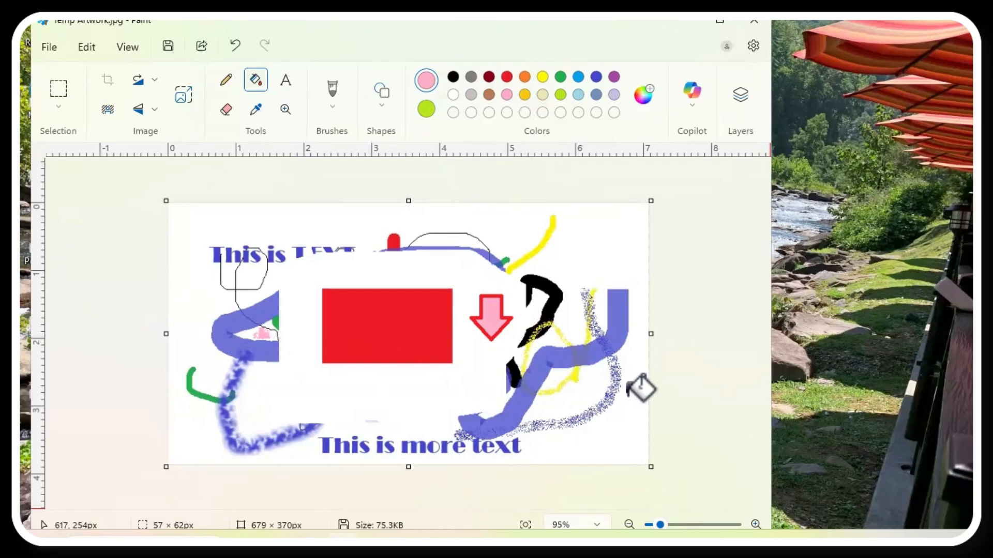
{"action": "left_click", "coordinate": [590, 385]}
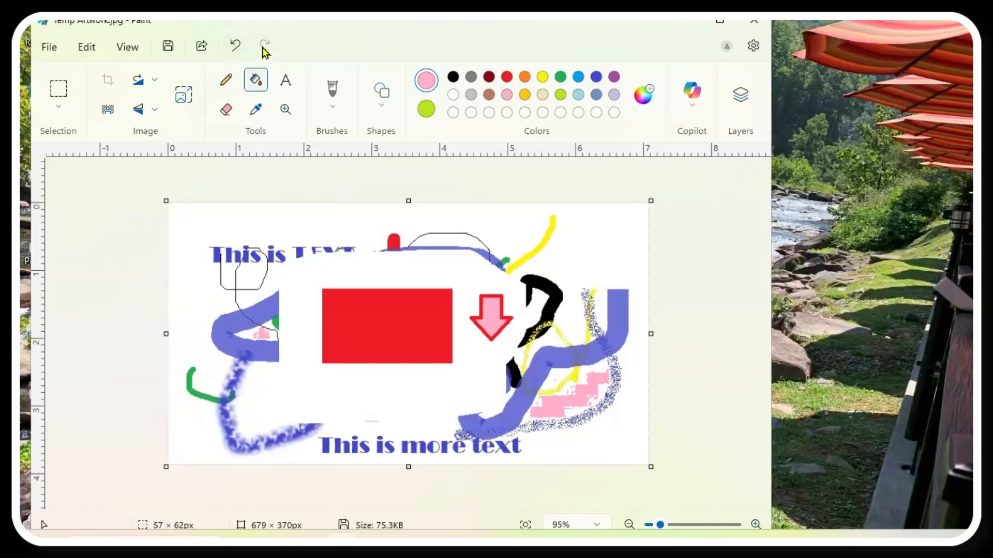
{"action": "left_click", "coordinate": [234, 48]}
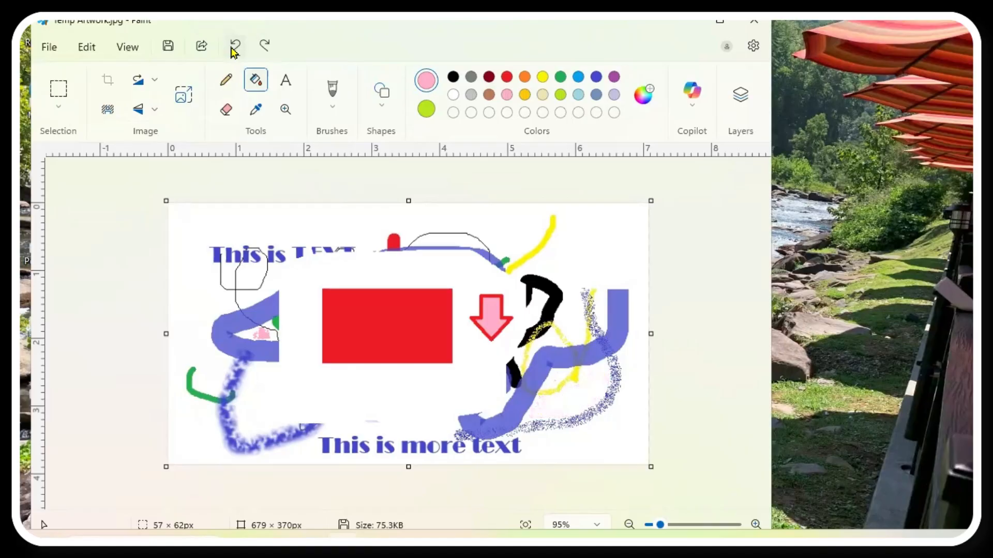
{"action": "left_click", "coordinate": [264, 47]}
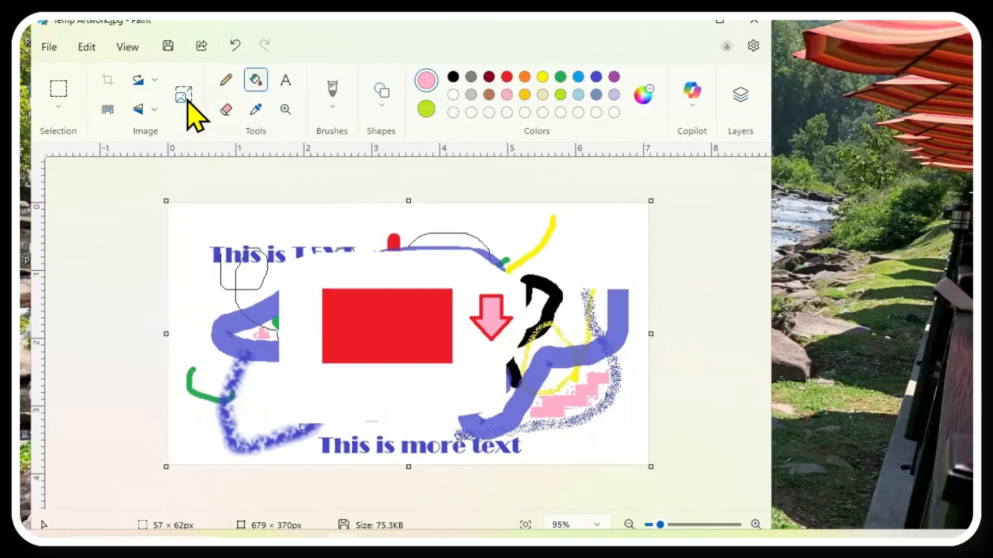
Step: Start a new blank picture without saving the changes to Temp Artwork.jpg
{"action": "left_click", "coordinate": [52, 47]}
{"action": "left_click", "coordinate": [58, 48]}
{"action": "left_click", "coordinate": [46, 45]}
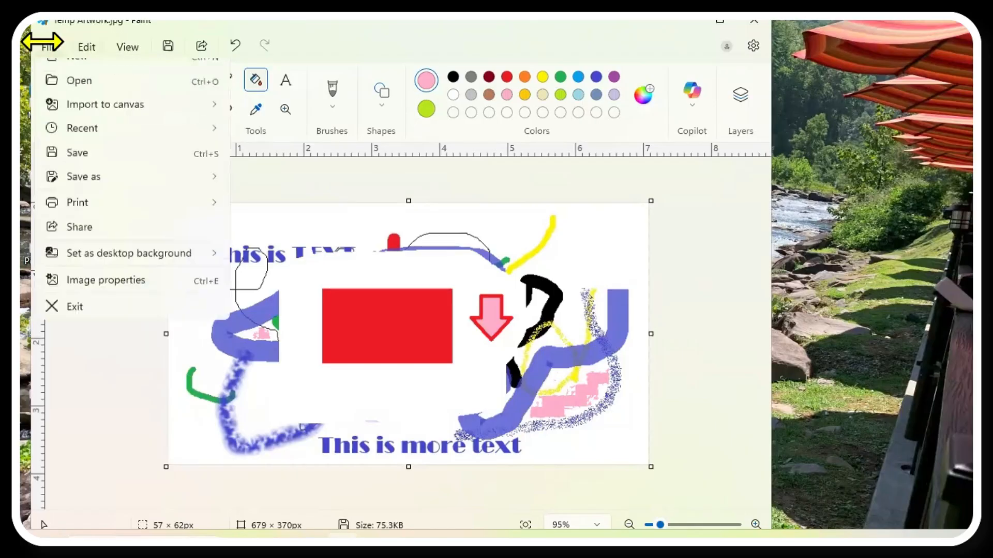
{"action": "left_click", "coordinate": [78, 74]}
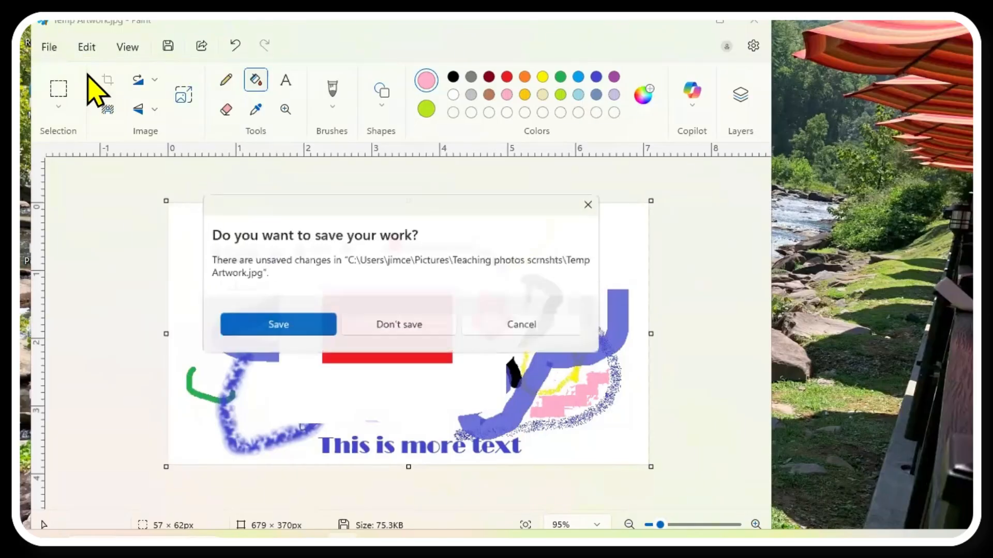
{"action": "left_click", "coordinate": [397, 330]}
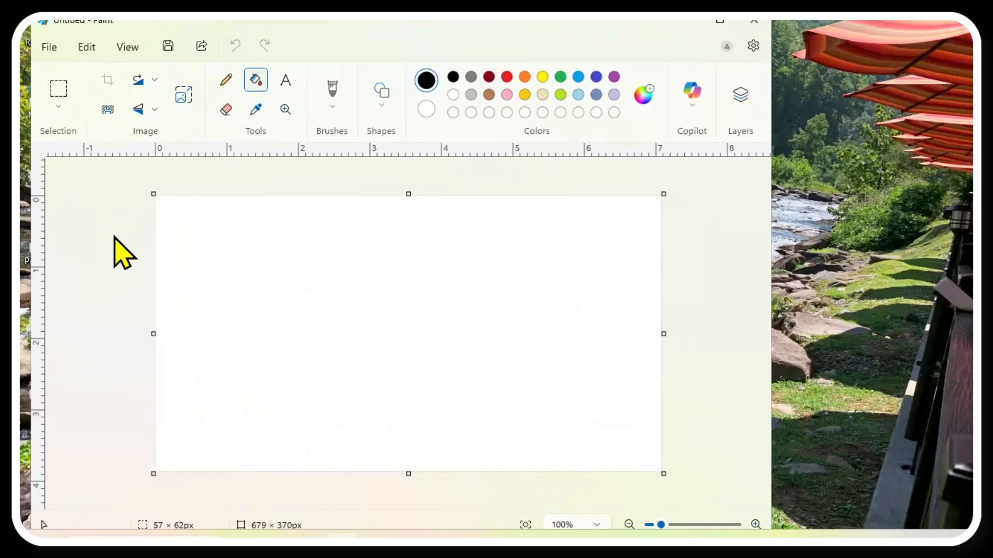
Step: Open the picture Big Ben cropped.jpg from the Teaching photos scrnshts folder
{"action": "left_click", "coordinate": [52, 47]}
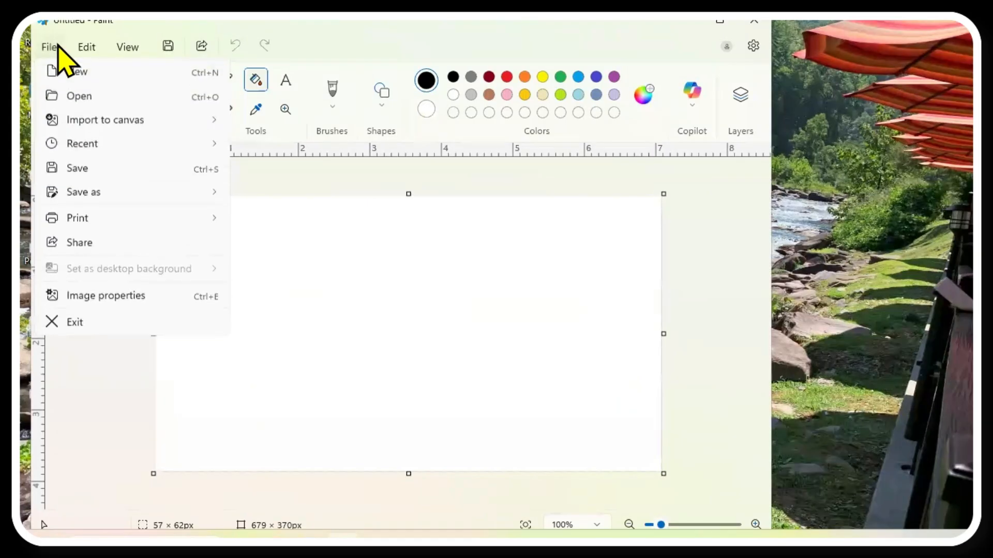
{"action": "left_click", "coordinate": [78, 98]}
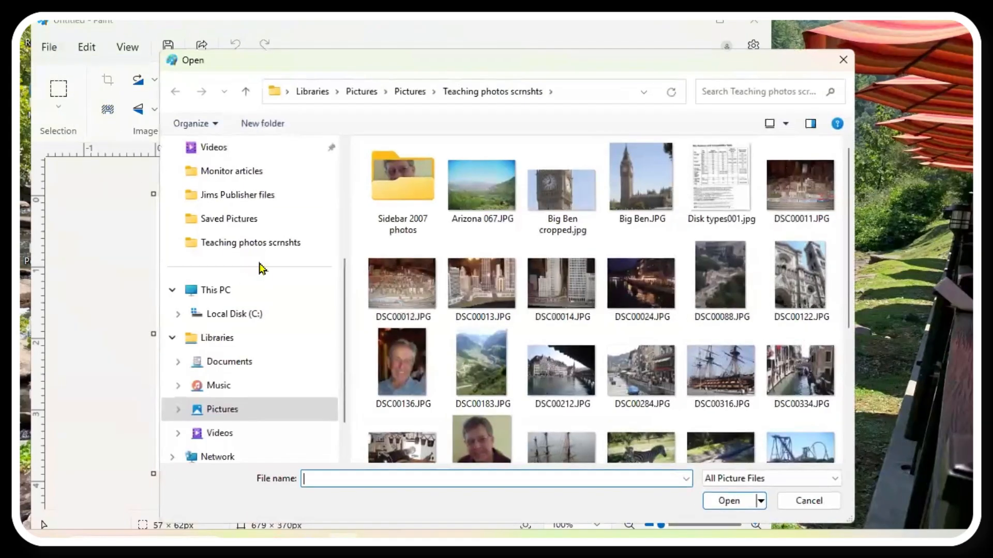
{"action": "left_click", "coordinate": [569, 195]}
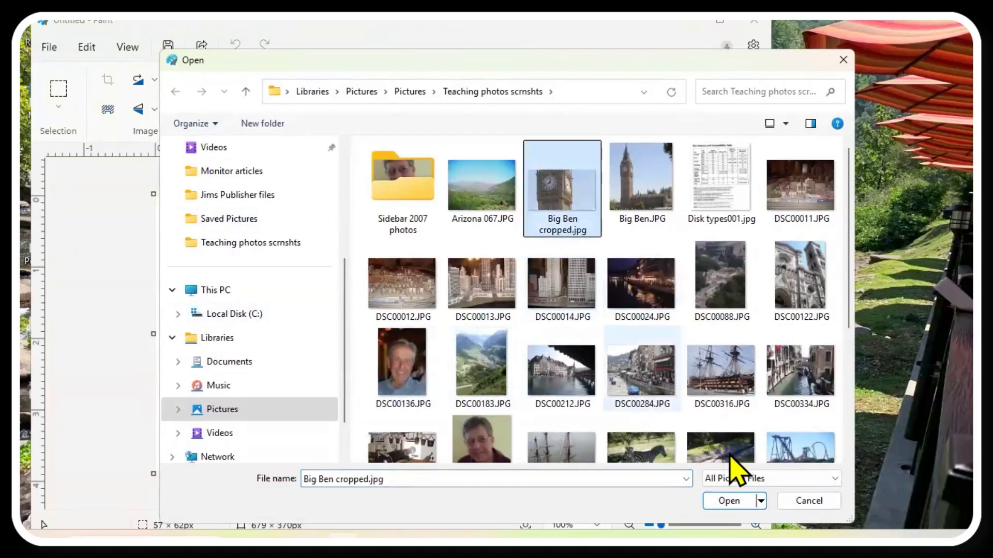
{"action": "left_click", "coordinate": [730, 501]}
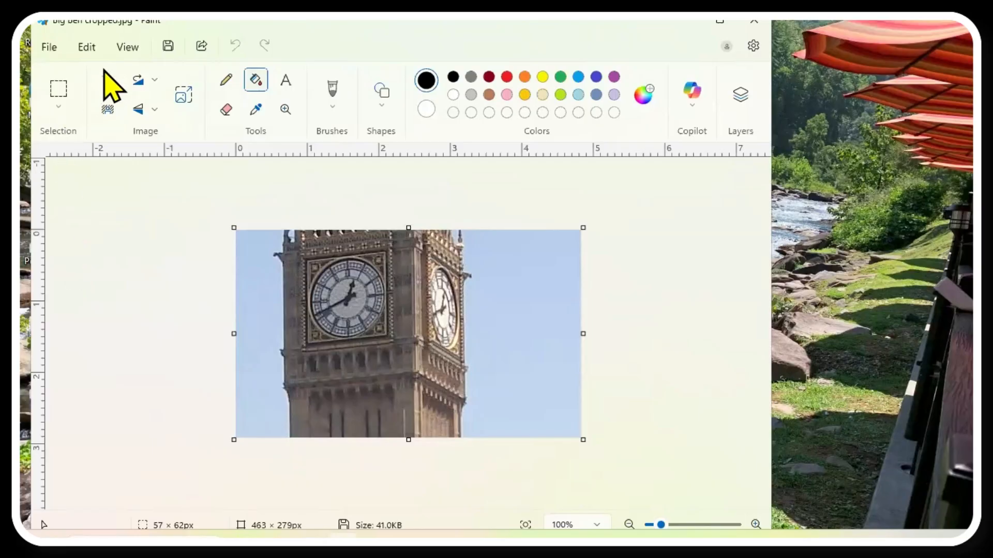
{"action": "left_click", "coordinate": [86, 47]}
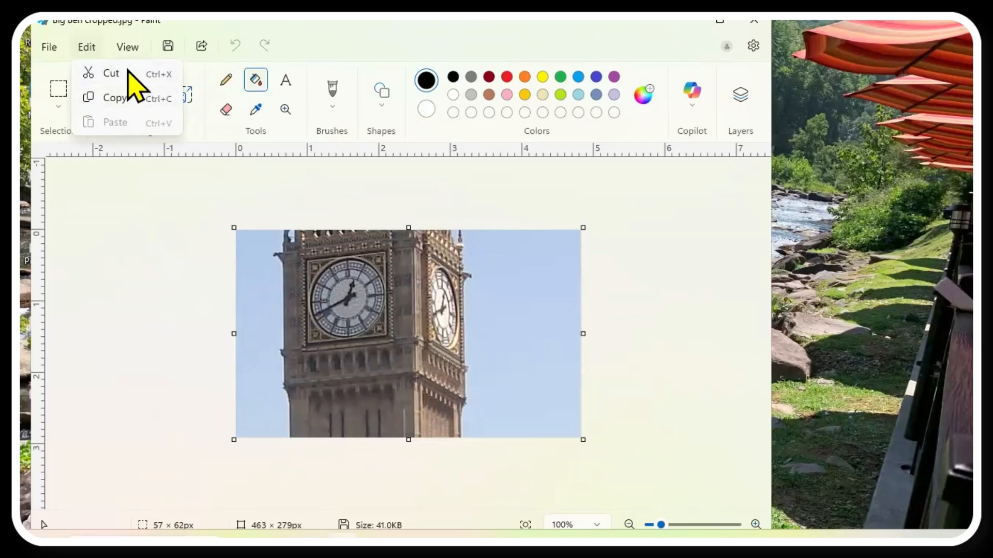
{"action": "left_click", "coordinate": [127, 48]}
{"action": "left_click", "coordinate": [124, 48]}
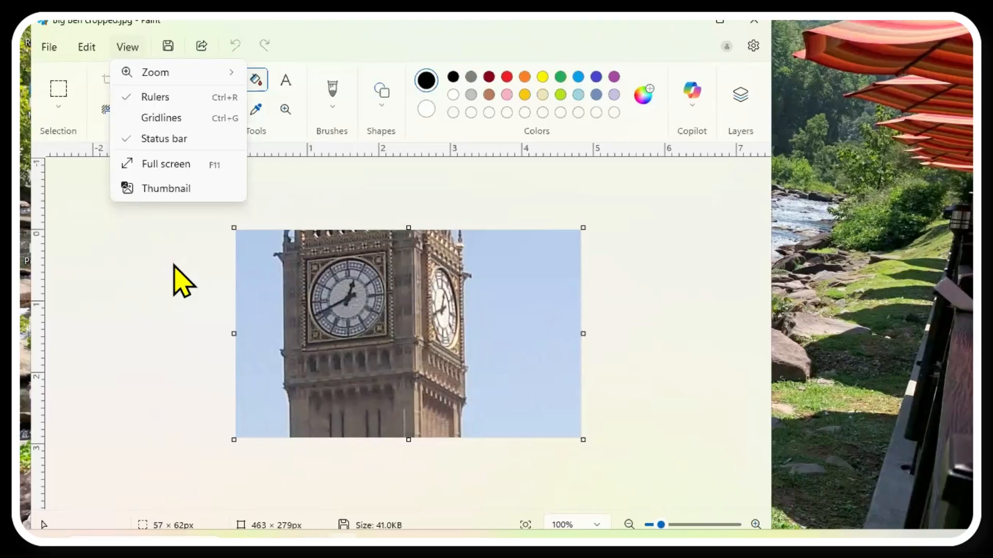
{"action": "left_click", "coordinate": [310, 55]}
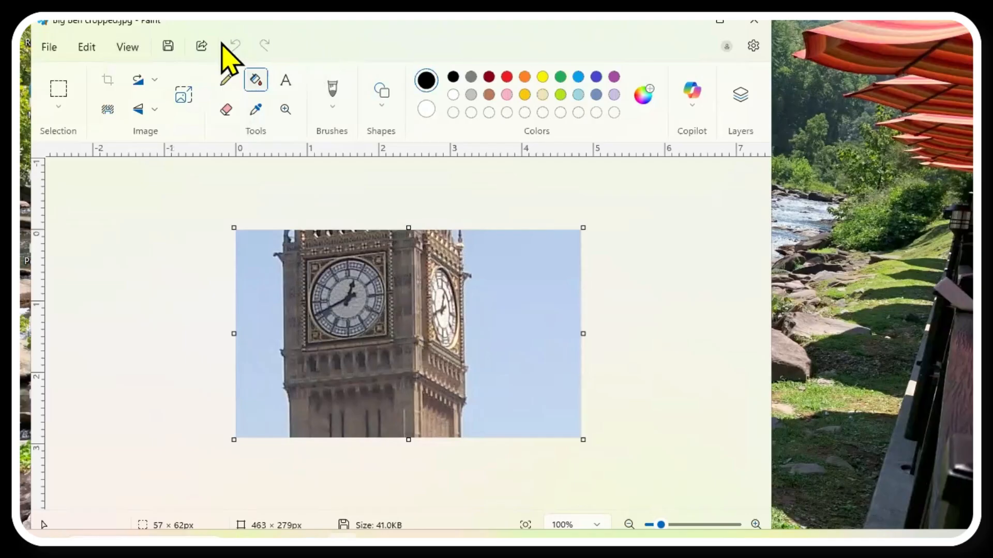
Step: Activate the Text tool and set the font to Calibri
{"action": "left_click", "coordinate": [286, 82]}
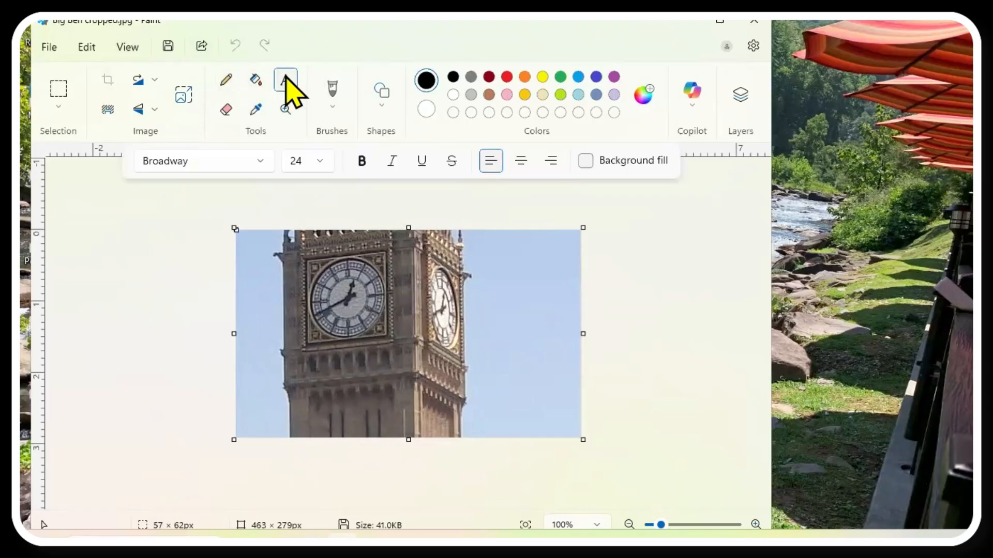
{"action": "left_click", "coordinate": [261, 162]}
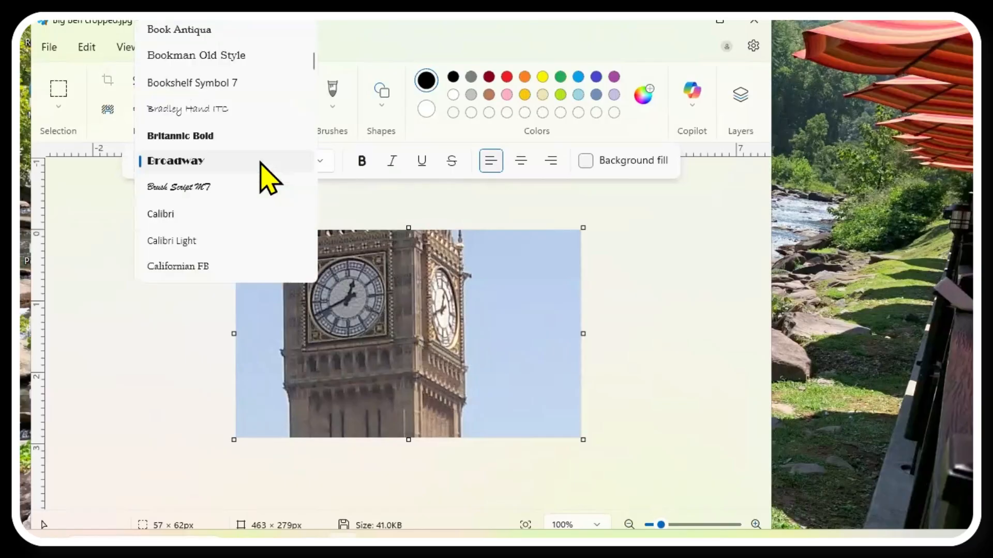
{"action": "left_click", "coordinate": [160, 214]}
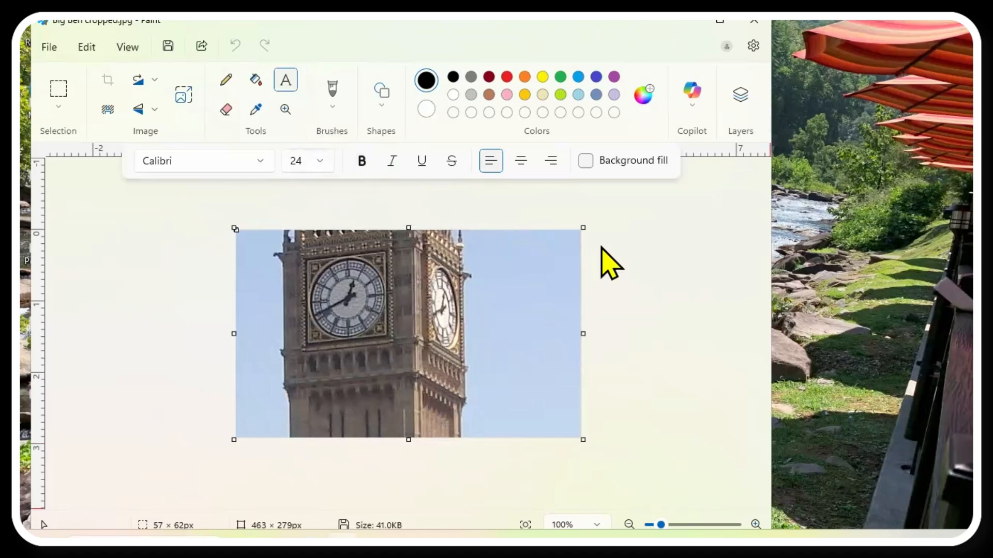
{"action": "left_click_drag", "start_coordinate": [492, 251], "coordinate": [567, 316]}
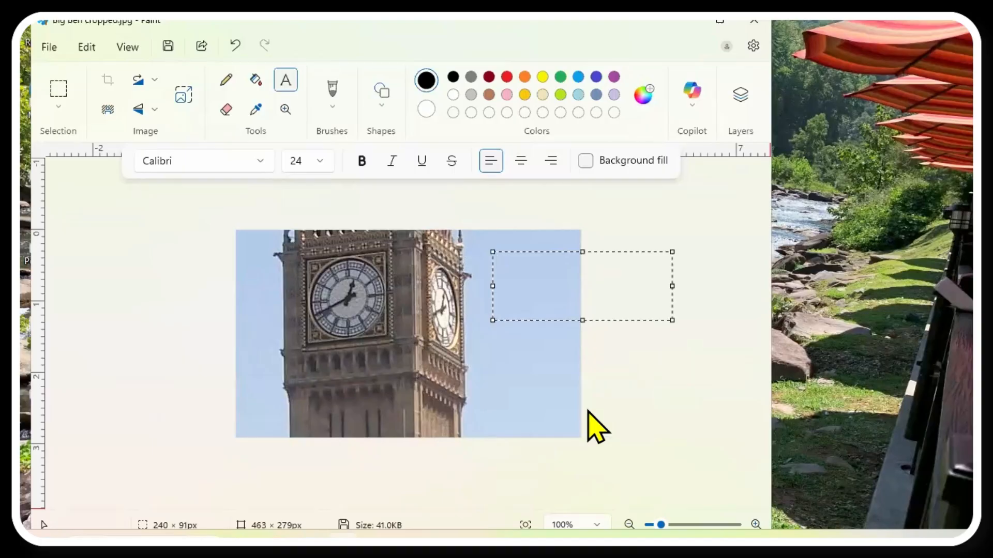
{"action": "key", "text": "shift+F10"}
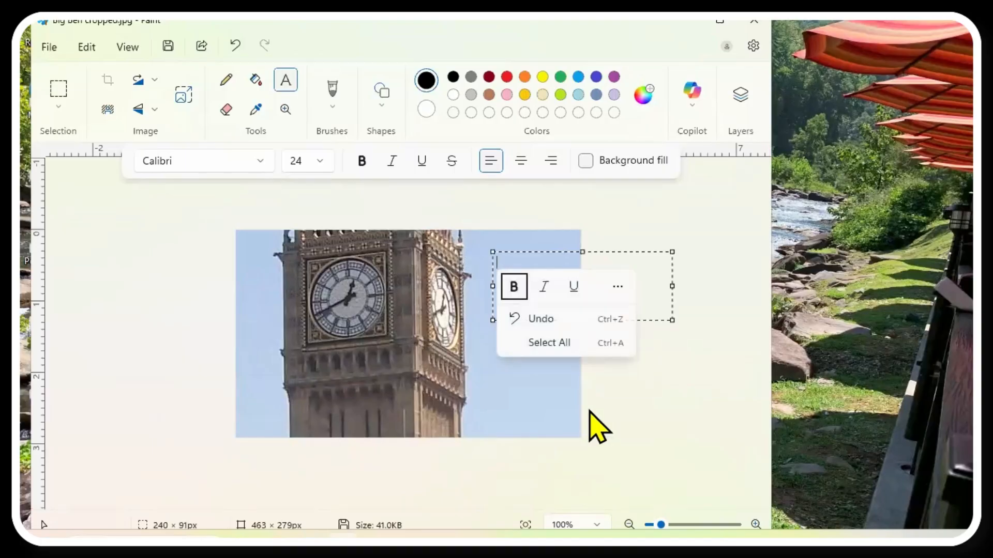
{"action": "key", "text": "Escape"}
{"action": "key", "text": "ctrl+a"}
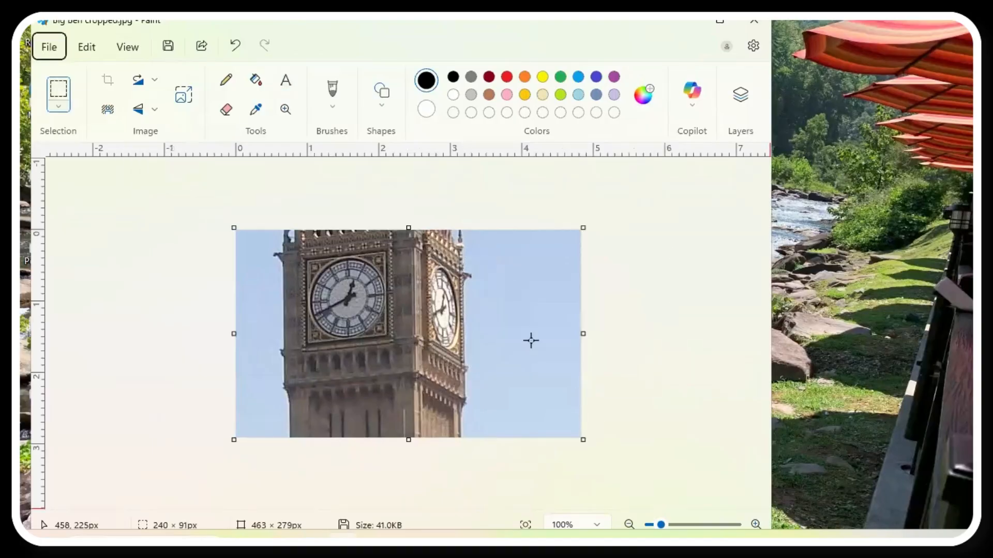
{"action": "left_click_drag", "start_coordinate": [495, 255], "coordinate": [583, 328]}
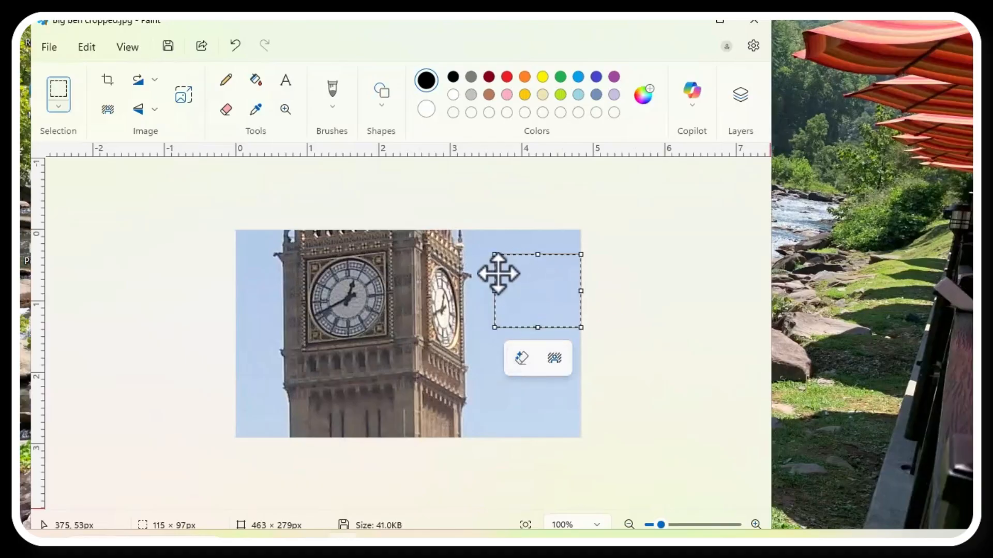
{"action": "left_click_drag", "start_coordinate": [499, 277], "coordinate": [500, 276]}
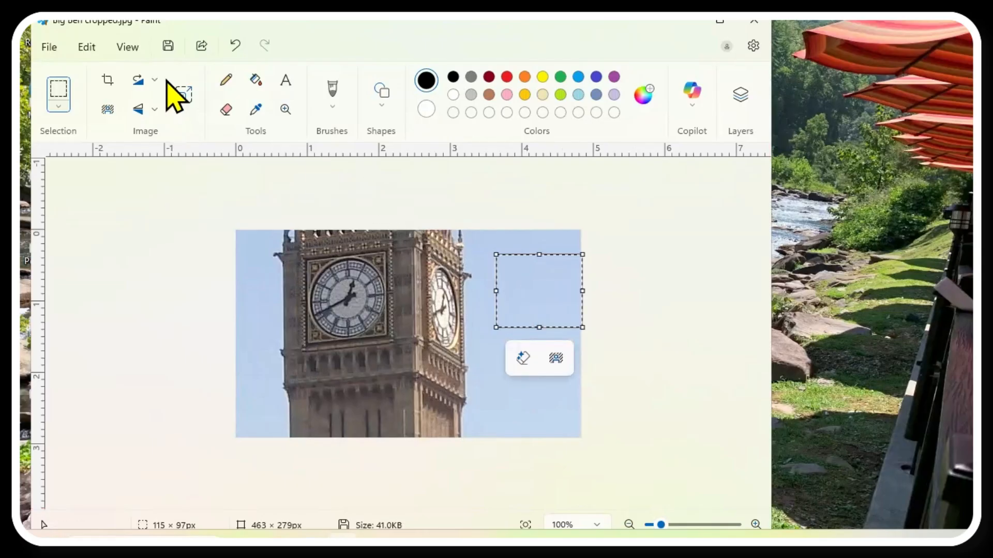
{"action": "left_click", "coordinate": [236, 45]}
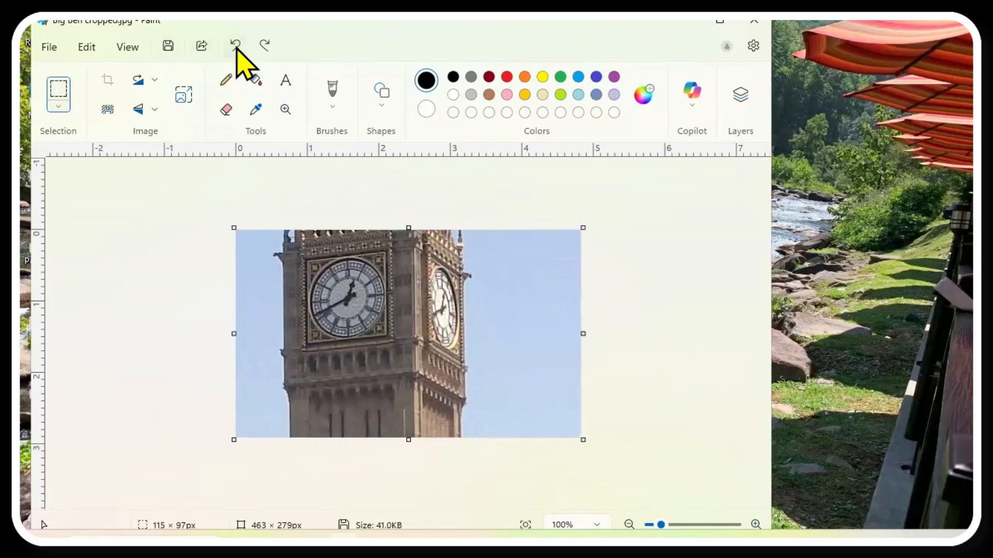
Step: Place a text box about 240 × 90 px in the sky right of the tower and enter "This is" in Calibri 24
{"action": "left_click", "coordinate": [287, 82]}
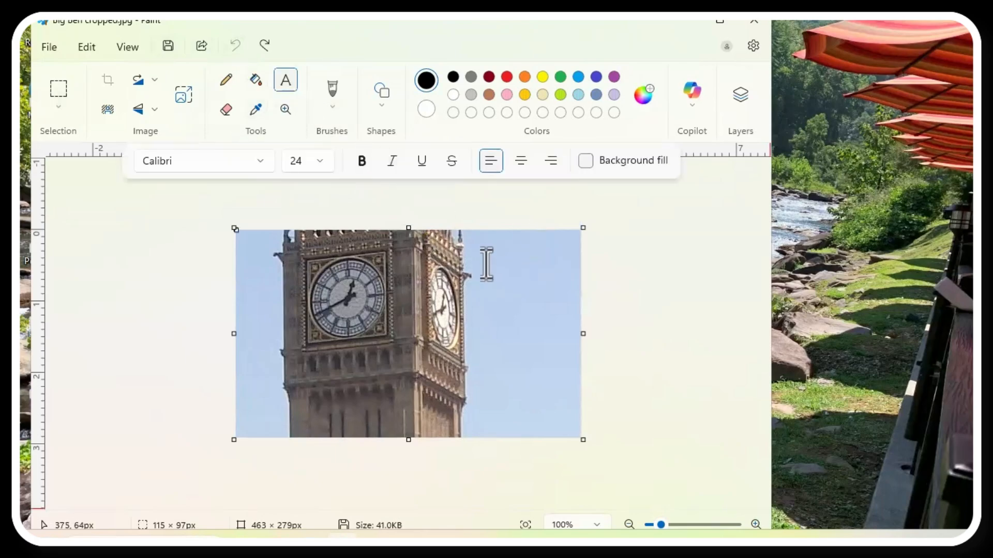
{"action": "left_click_drag", "start_coordinate": [487, 263], "coordinate": [567, 328]}
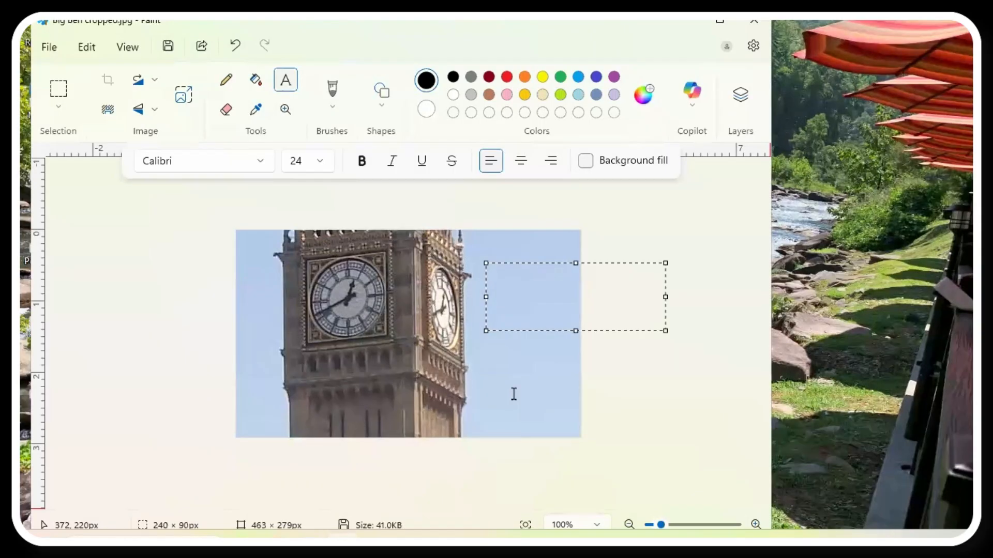
{"action": "type", "text": "This is"}
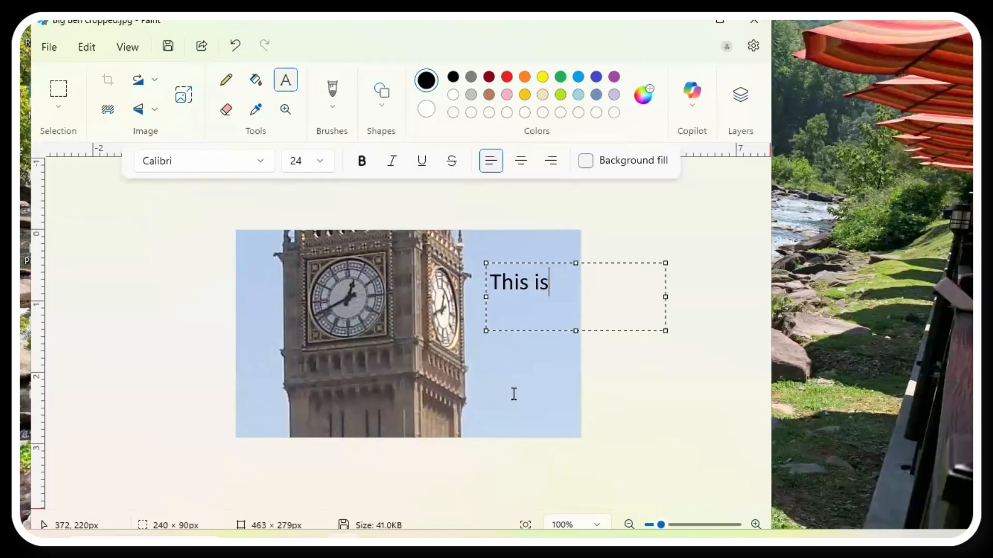
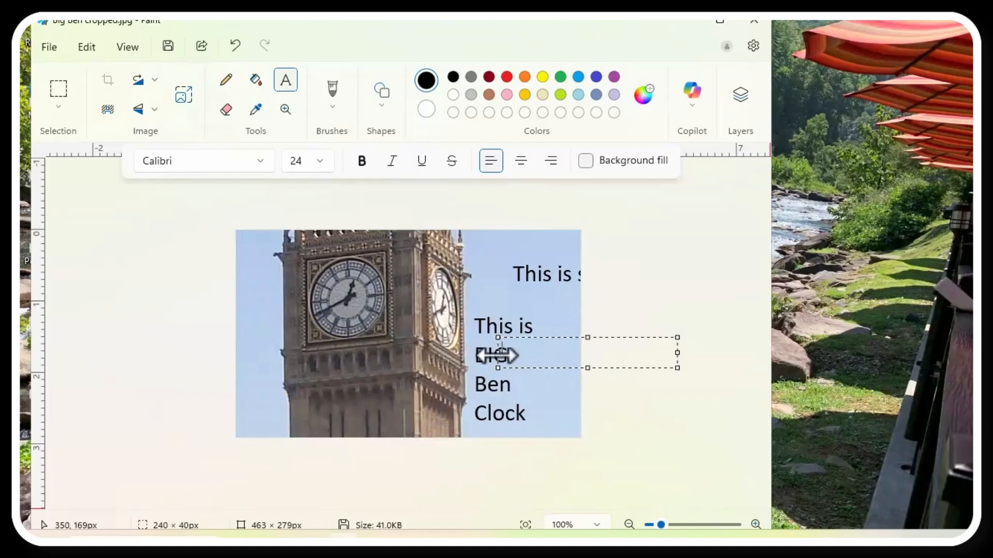
{"action": "left_click", "coordinate": [629, 293]}
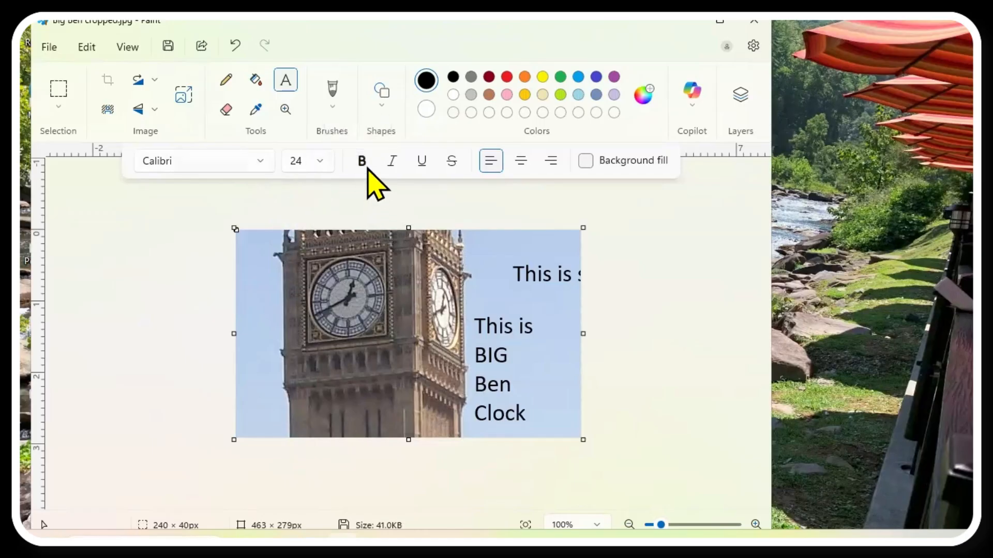
Step: Set the background colour to pale yellow and add a filled text box about 240 × 48 px between the two existing captions
{"action": "left_click", "coordinate": [425, 110]}
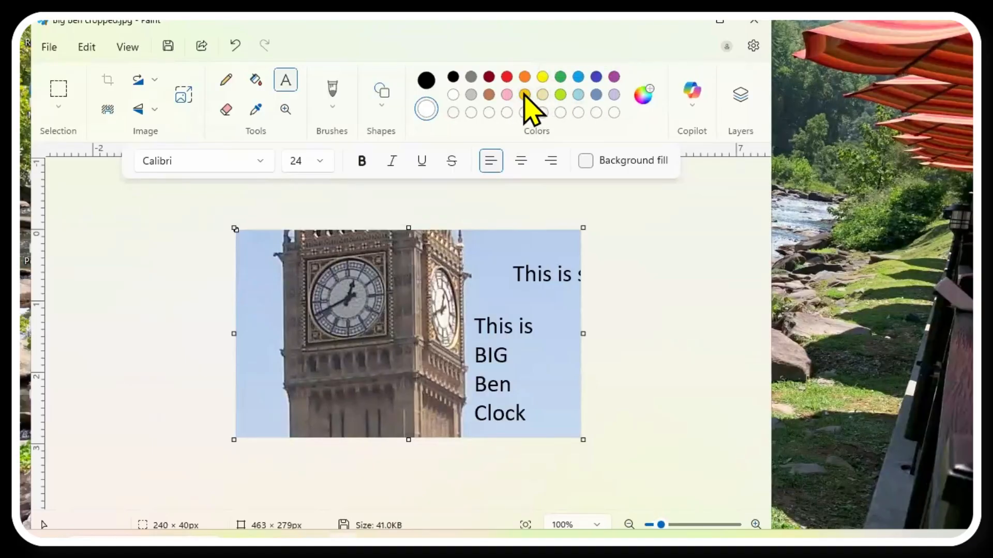
{"action": "left_click", "coordinate": [543, 95]}
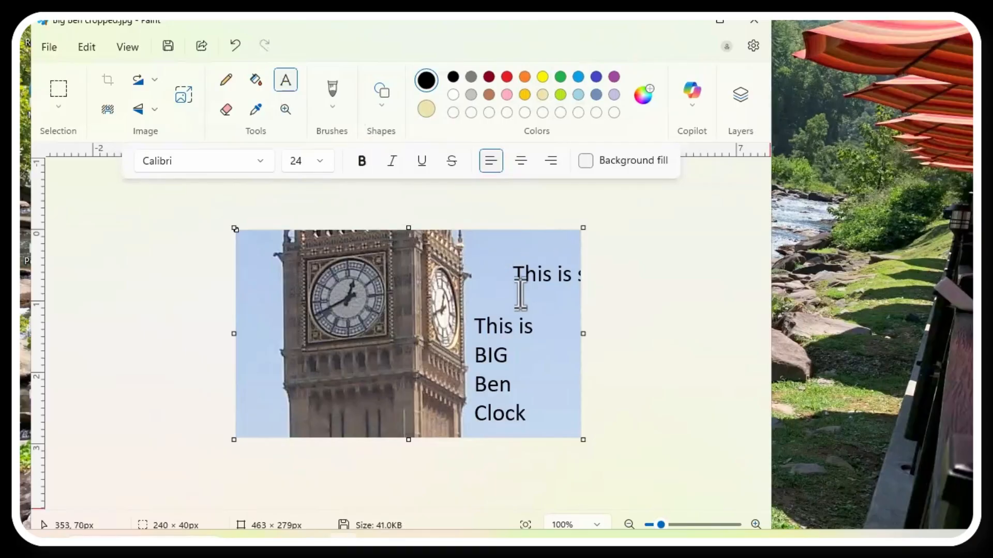
{"action": "left_click_drag", "start_coordinate": [490, 281], "coordinate": [566, 317]}
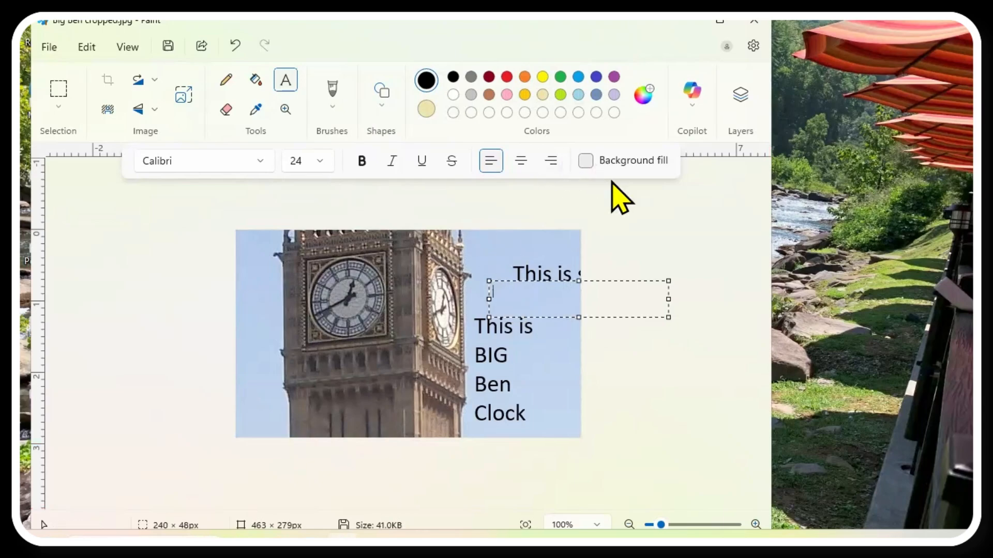
{"action": "left_click", "coordinate": [585, 161]}
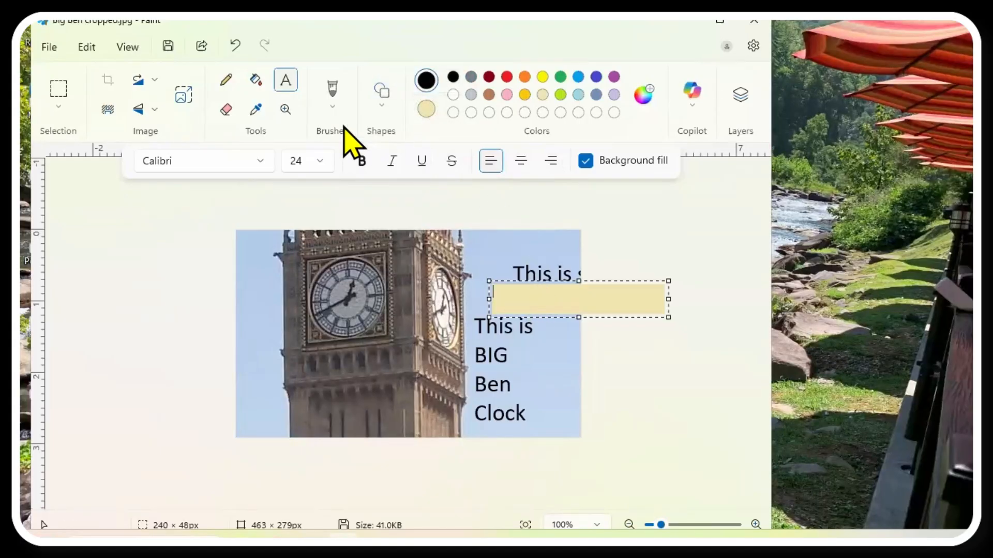
Step: Enter "This is RED text" in red and move the text box onto the tower below the clock face
{"action": "left_click", "coordinate": [508, 77]}
{"action": "type", "text": "This is RED text"}
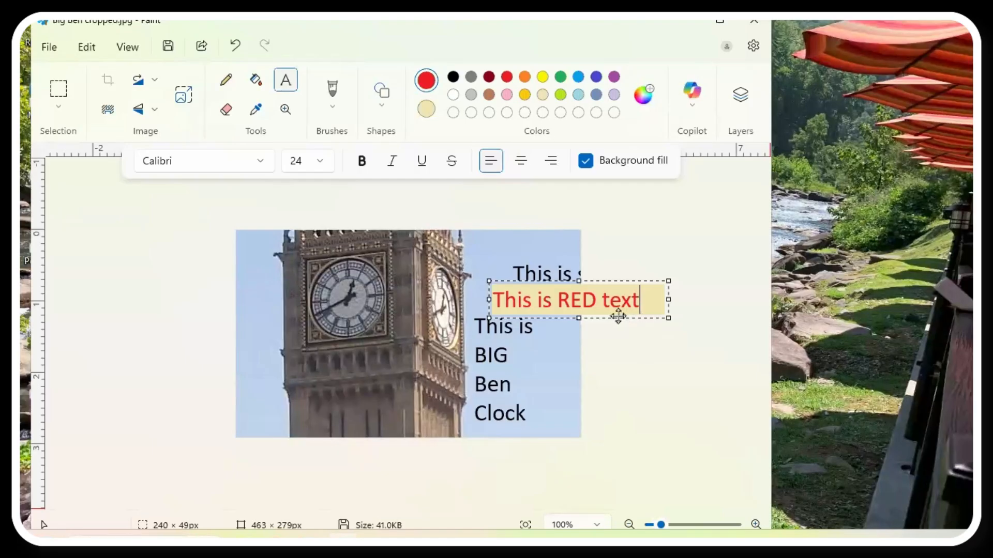
{"action": "left_click_drag", "start_coordinate": [620, 321], "coordinate": [393, 403]}
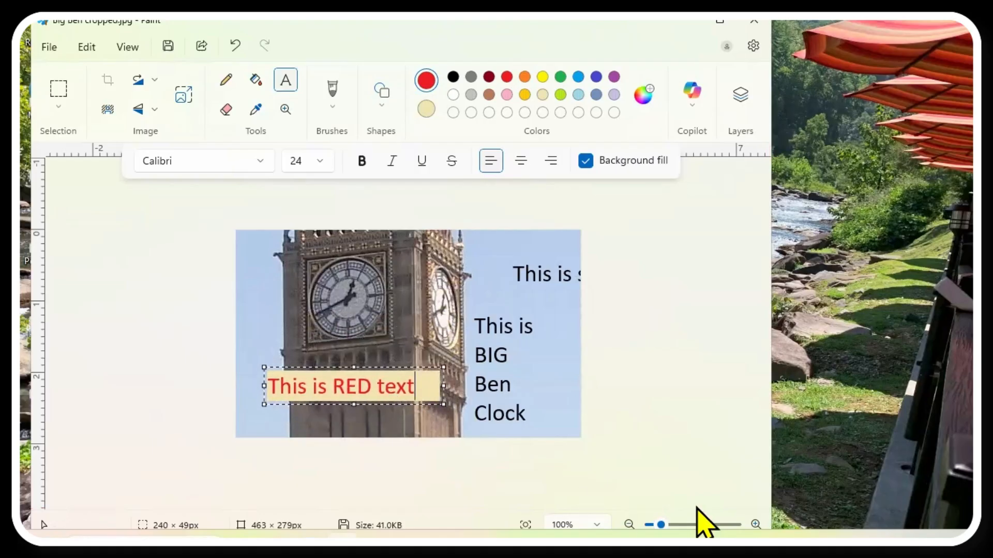
{"action": "left_click", "coordinate": [640, 429]}
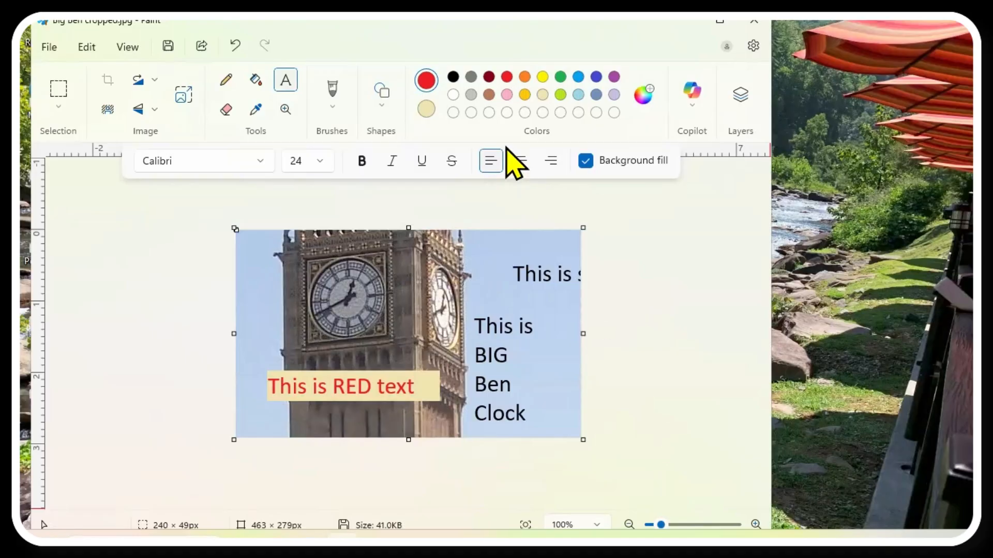
Step: Draw a red left arrow about 58 × 33 px and move it onto the right edge of the front clock face
{"action": "left_click", "coordinate": [382, 110]}
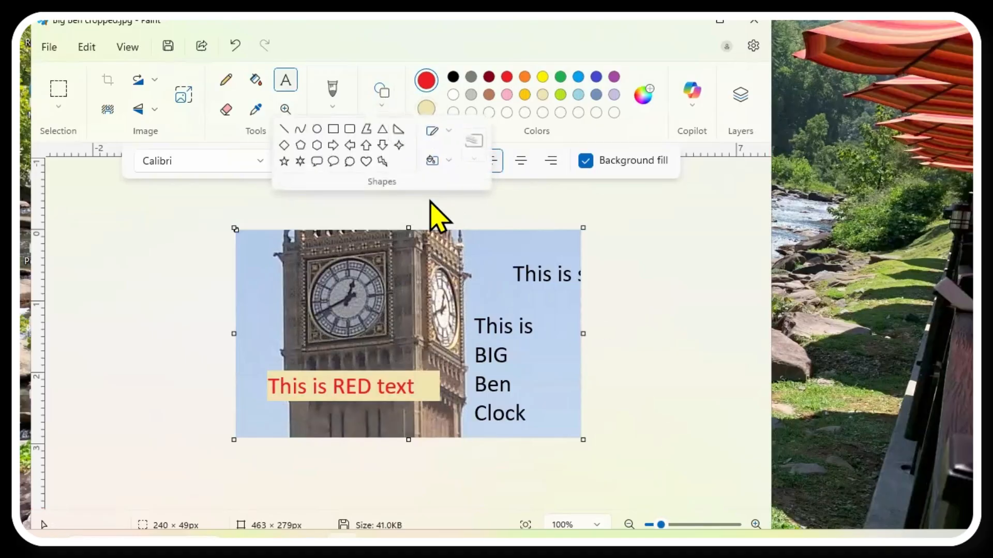
{"action": "left_click", "coordinate": [355, 149]}
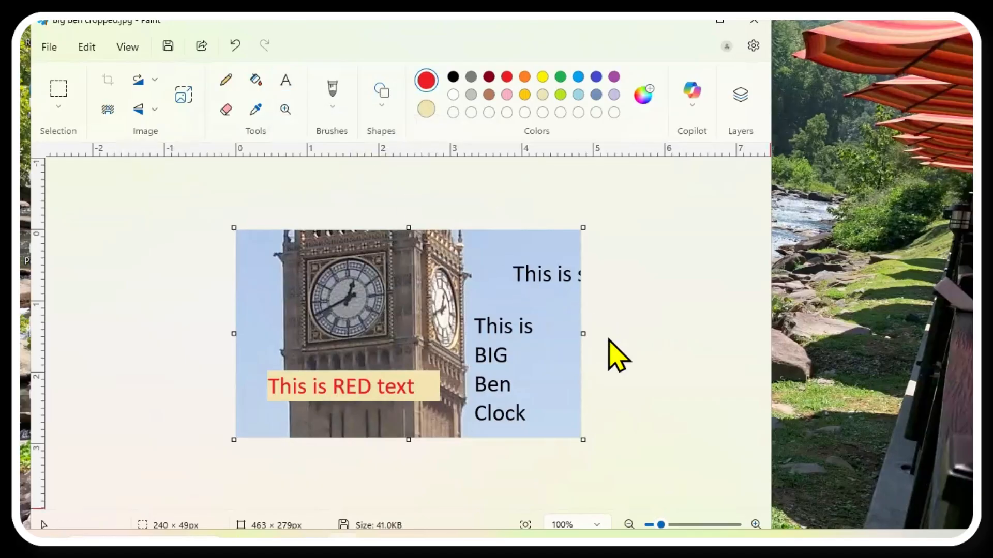
{"action": "mouse_move", "coordinate": [528, 350]}
{"action": "left_mouse_down"}
{"action": "mouse_move", "coordinate": [547, 385]}
{"action": "mouse_move", "coordinate": [573, 376]}
{"action": "left_mouse_up"}
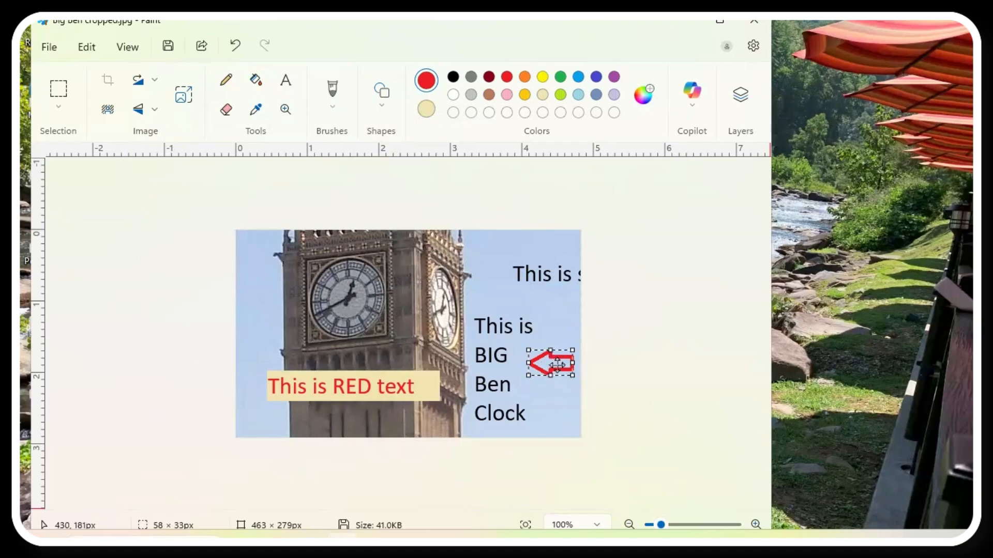
{"action": "left_click_drag", "start_coordinate": [555, 363], "coordinate": [390, 297]}
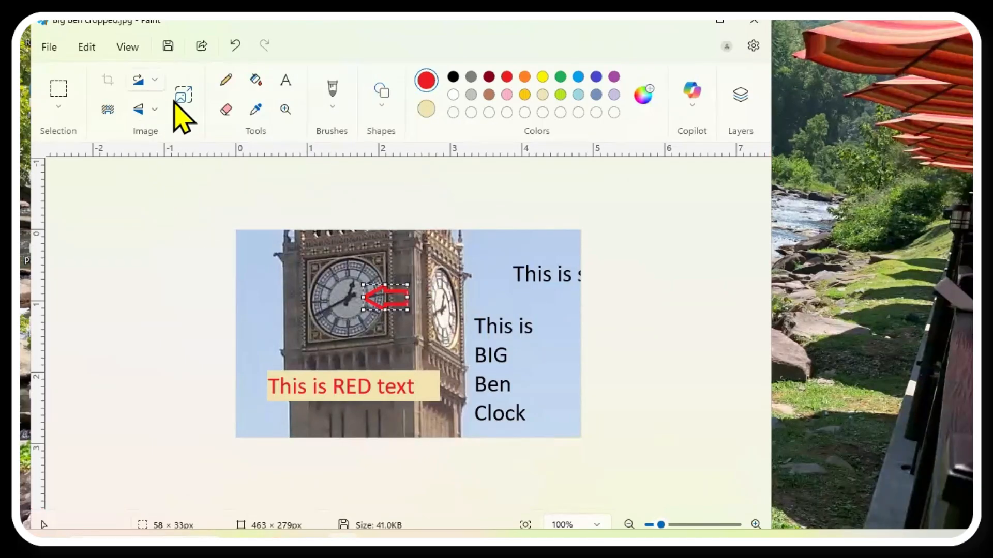
Step: Rotate the selected red arrow right by 90° twice, and rotate it by 180°
{"action": "left_click", "coordinate": [155, 79]}
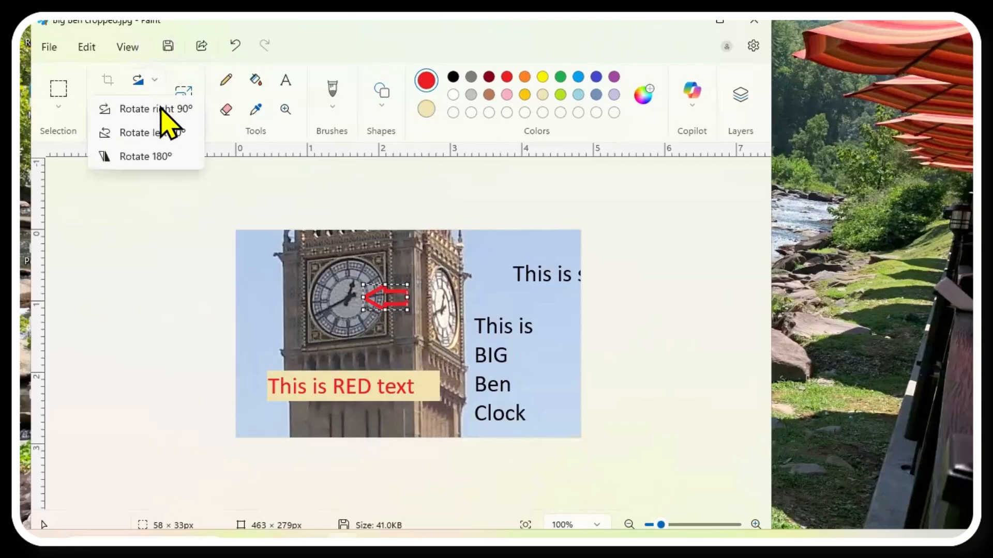
{"action": "left_click", "coordinate": [161, 109]}
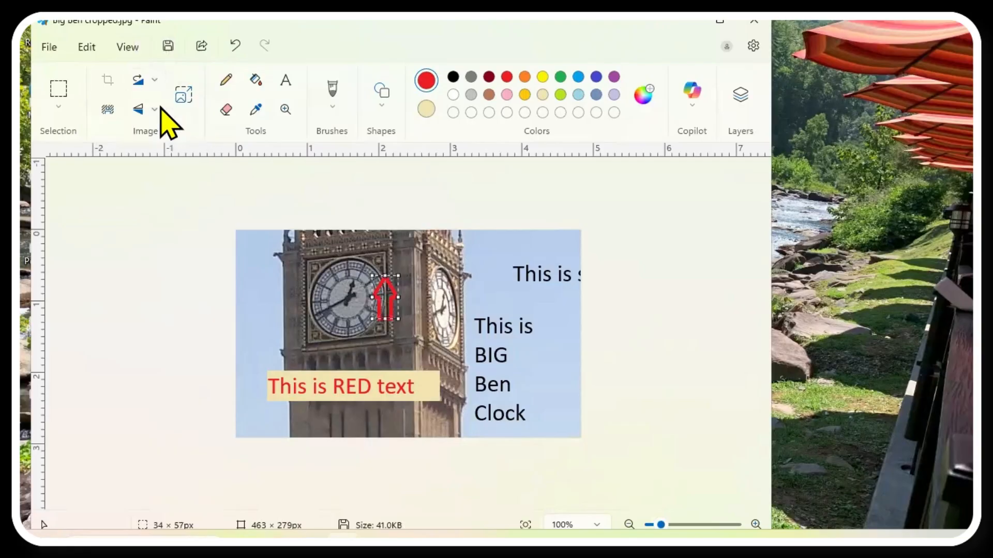
{"action": "left_click", "coordinate": [155, 80]}
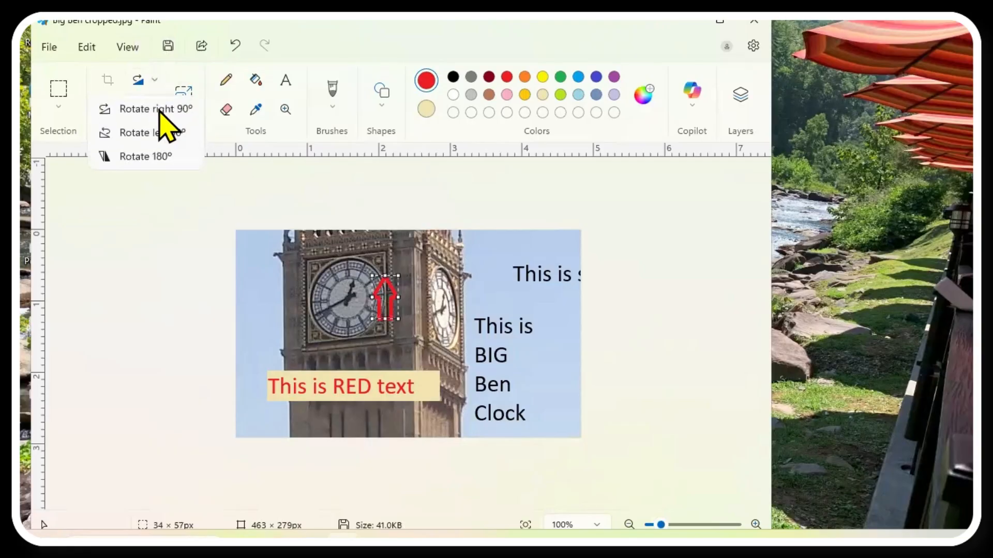
{"action": "left_click", "coordinate": [159, 110]}
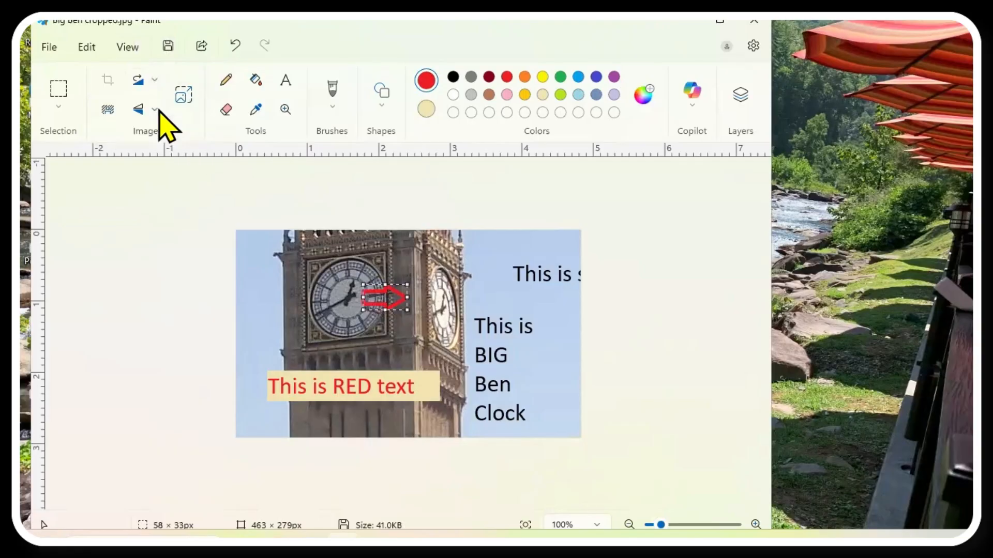
{"action": "left_click", "coordinate": [155, 80]}
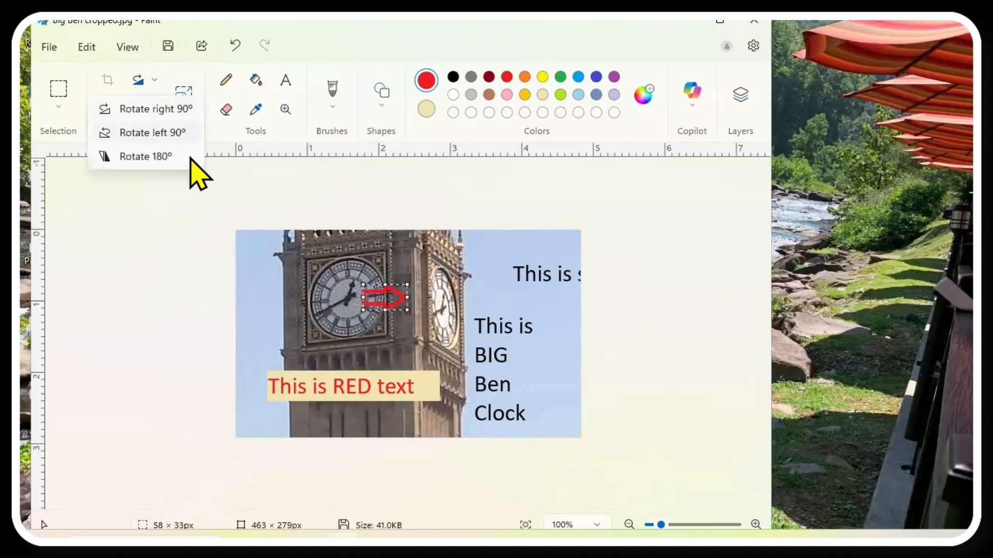
{"action": "left_click", "coordinate": [165, 162]}
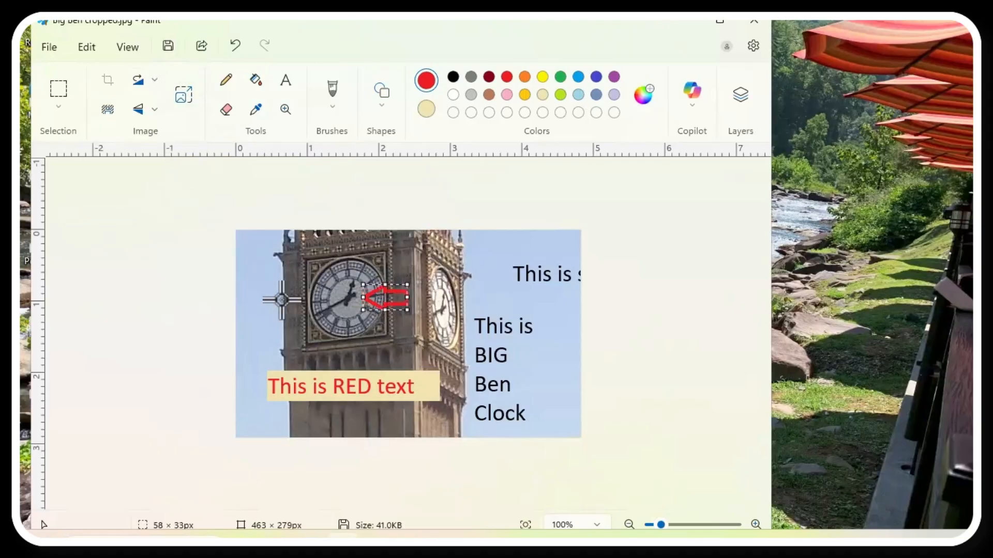
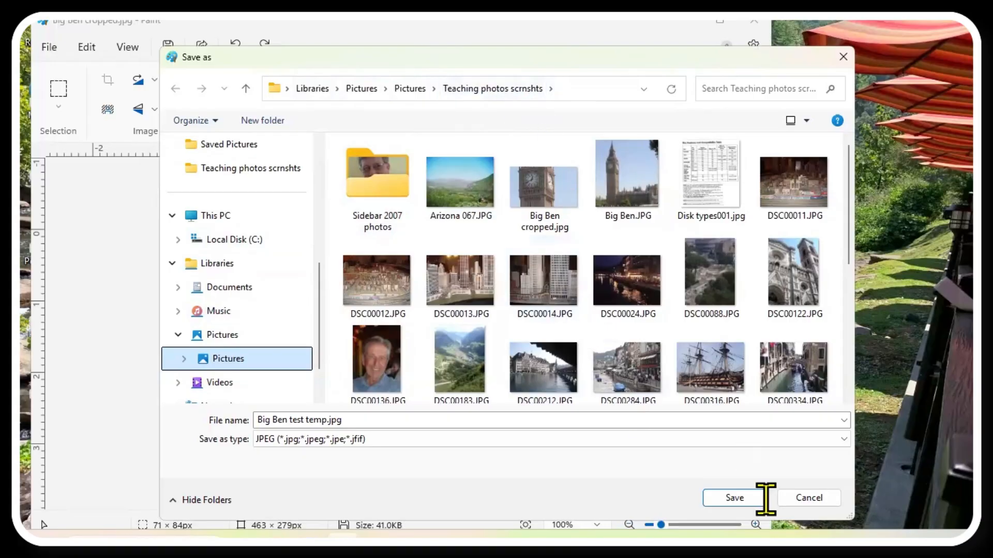
Step: Save the annotated photo as the JPEG file "Big Ben test temp.jpg" and start a new blank image
{"action": "left_click", "coordinate": [733, 497]}
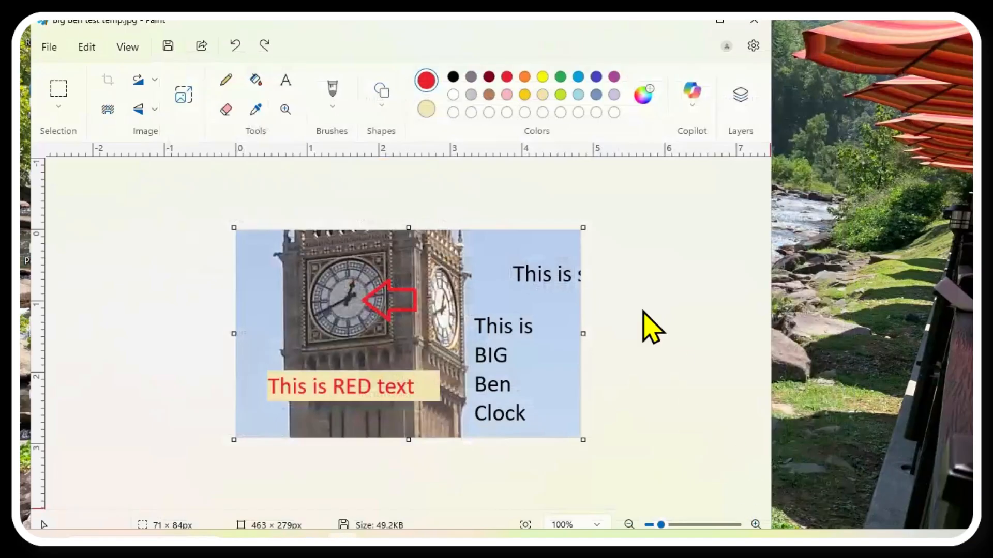
{"action": "left_click", "coordinate": [50, 49]}
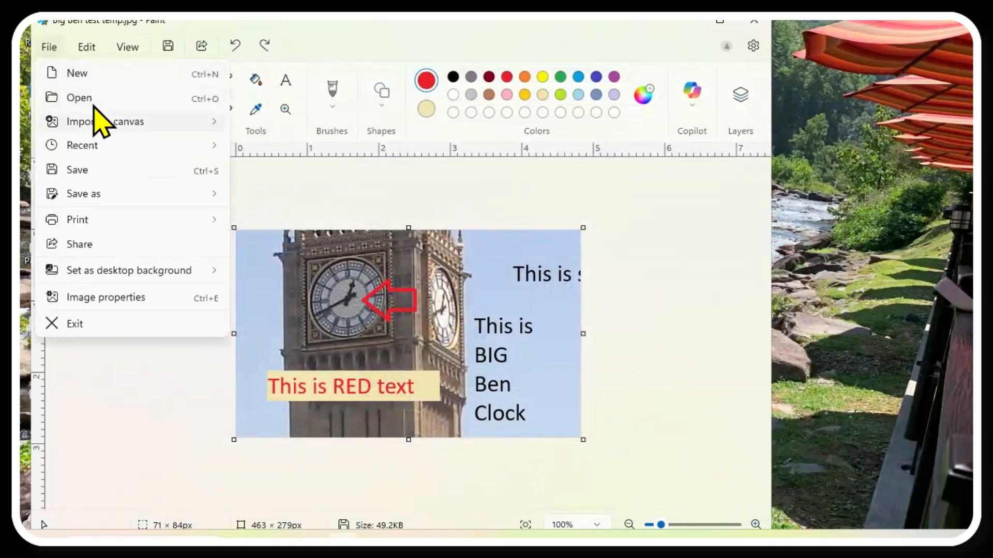
{"action": "left_click", "coordinate": [90, 79]}
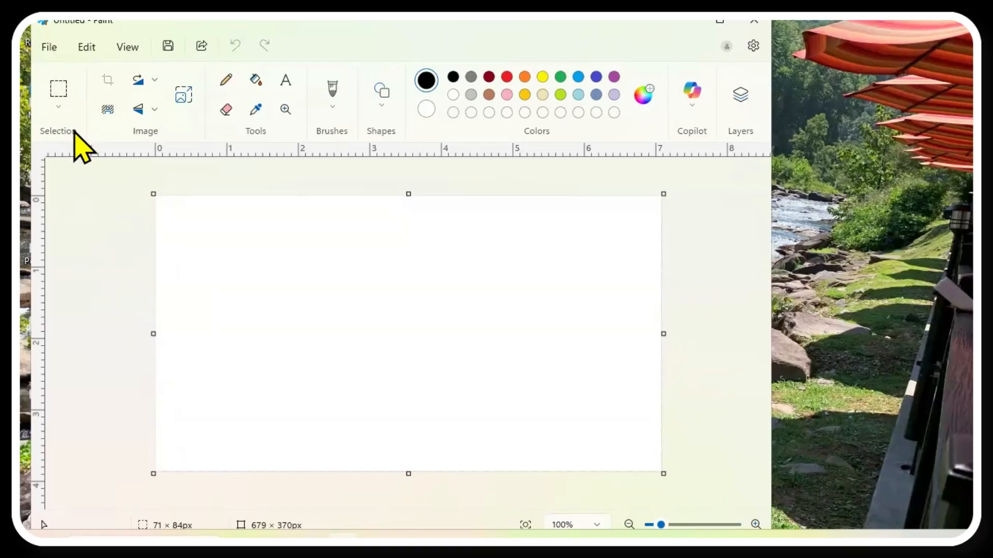
Step: Open "Big Ben test temp.jpg" from the Teaching photos scrnshts folder
{"action": "left_click", "coordinate": [49, 47]}
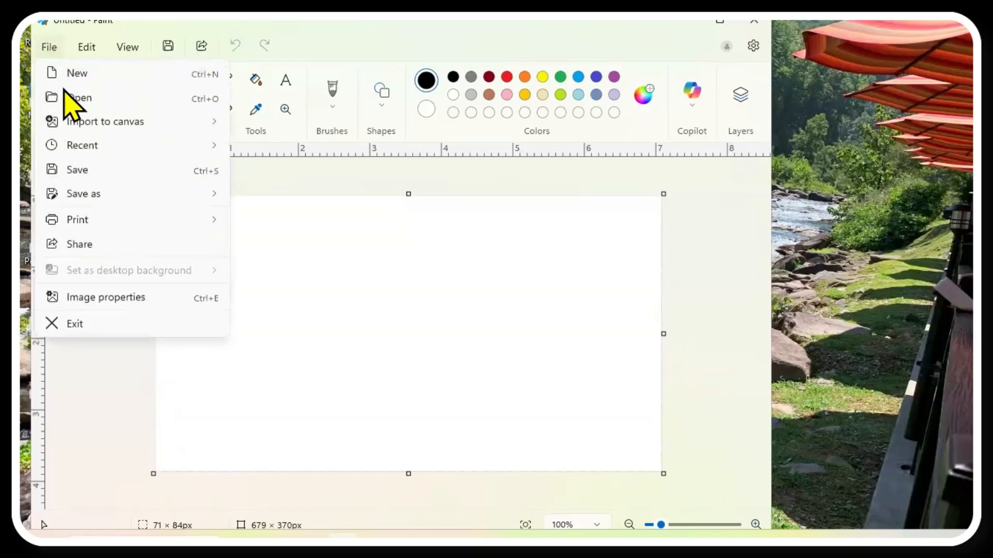
{"action": "left_click", "coordinate": [79, 99]}
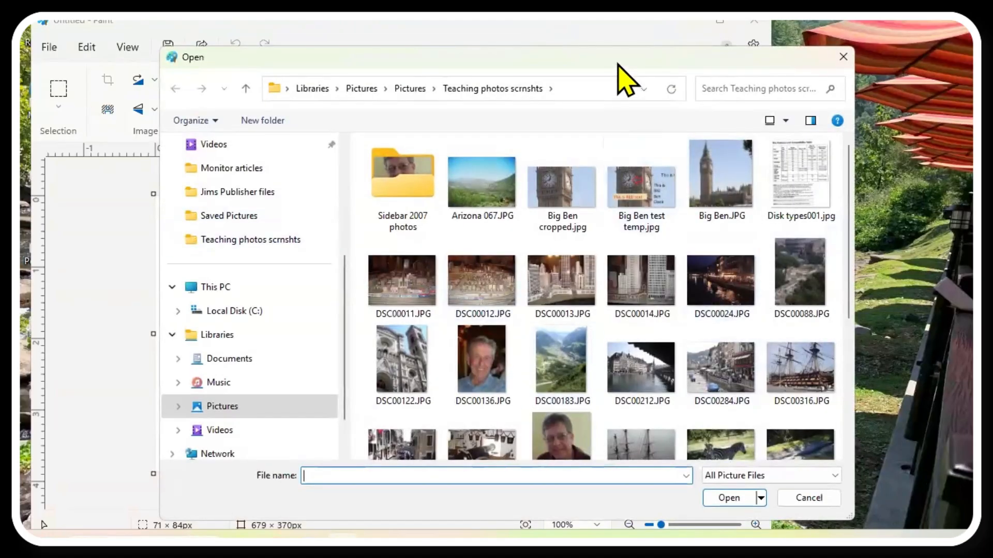
{"action": "left_click_drag", "start_coordinate": [618, 63], "coordinate": [534, 51]}
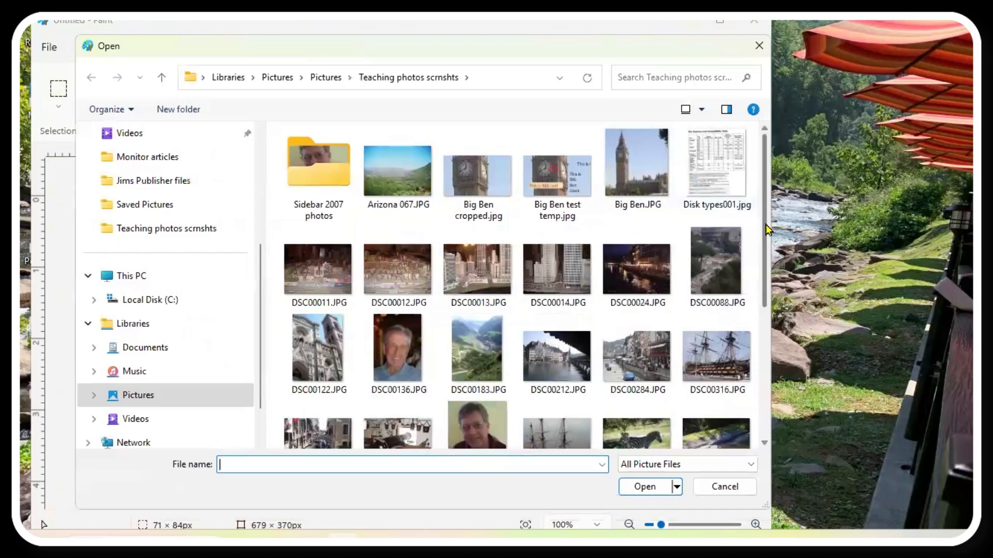
{"action": "left_click_drag", "start_coordinate": [765, 224], "coordinate": [781, 373]}
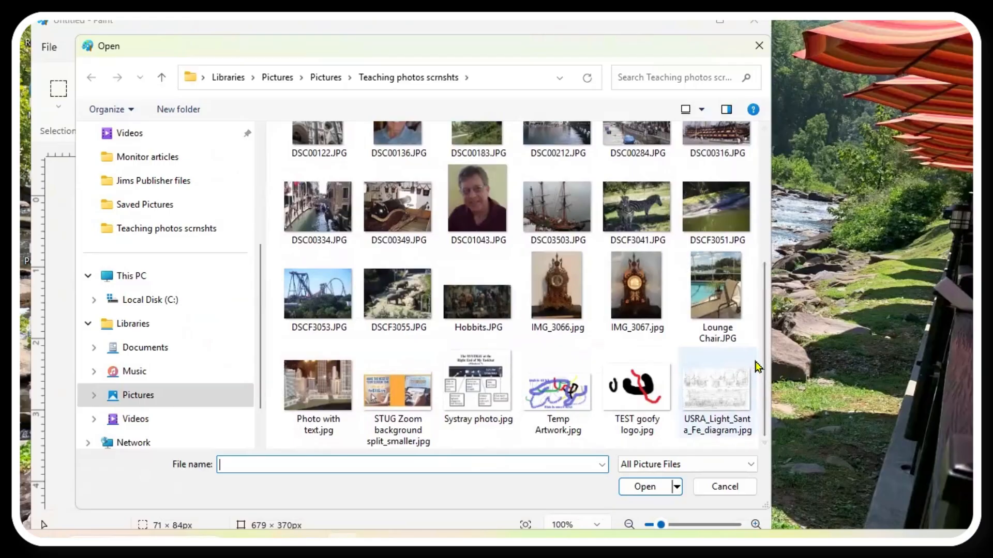
{"action": "left_click_drag", "start_coordinate": [764, 332], "coordinate": [736, 207]}
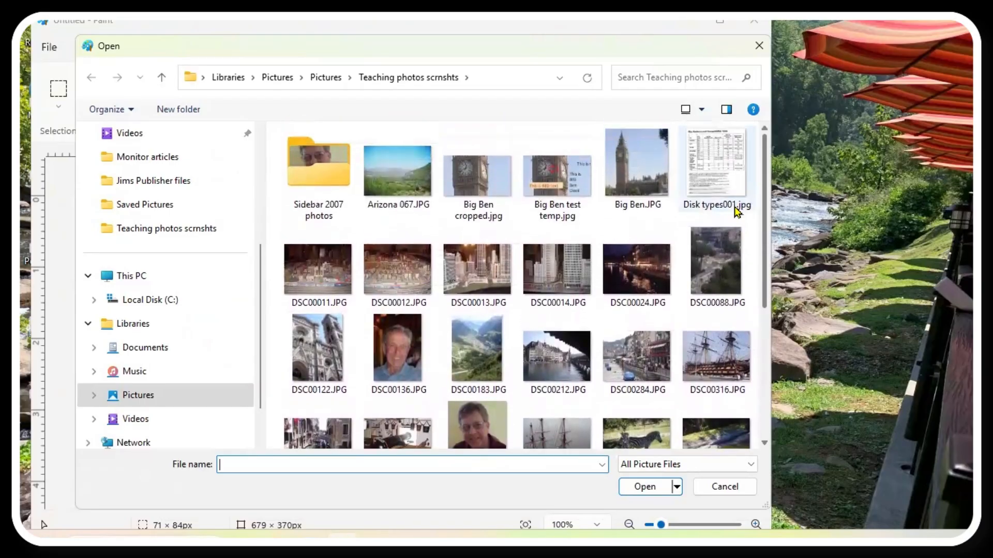
{"action": "right_click", "coordinate": [734, 208]}
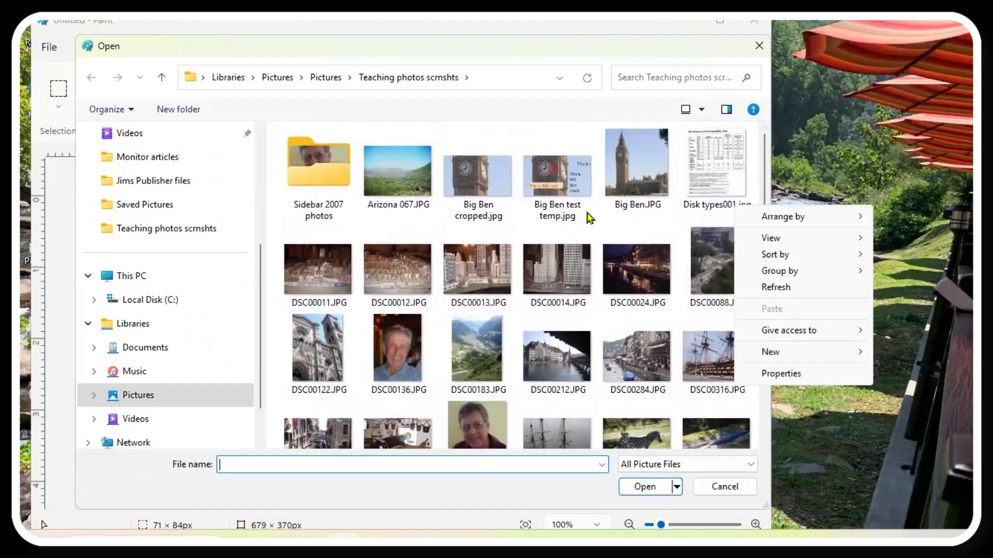
{"action": "left_click", "coordinate": [557, 178]}
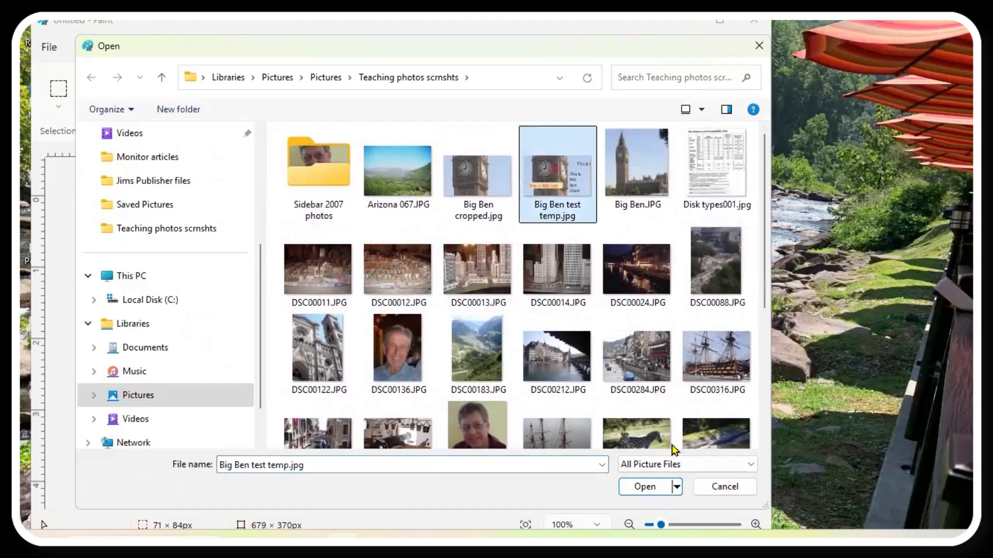
{"action": "left_click", "coordinate": [645, 488]}
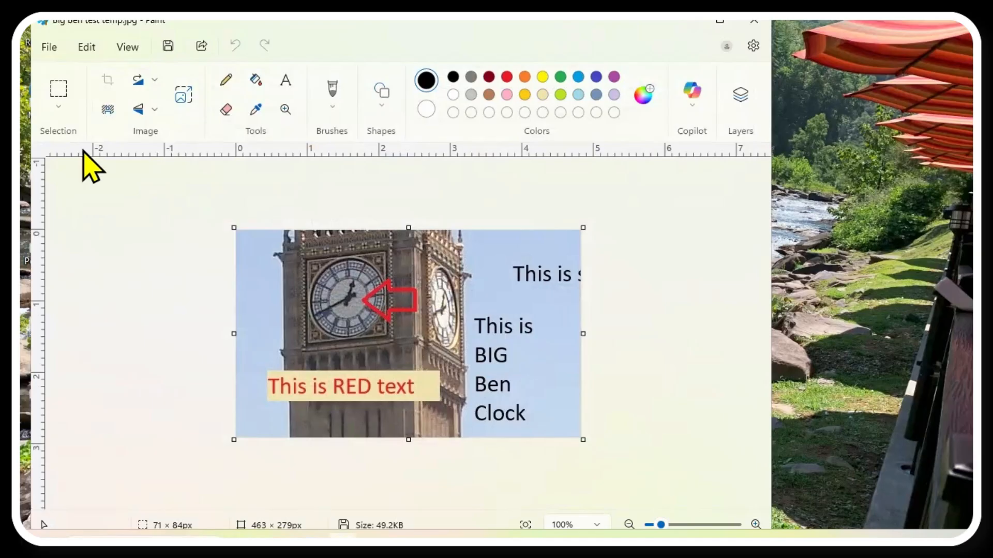
Step: Open the sailing ship photo DSC00316.JPG from the same folder
{"action": "left_click", "coordinate": [50, 48]}
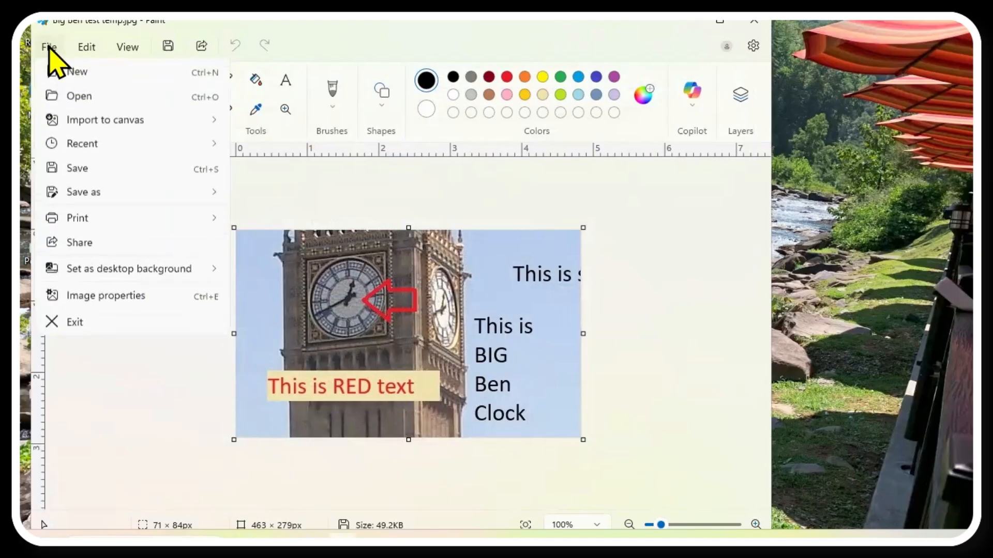
{"action": "left_click", "coordinate": [83, 98]}
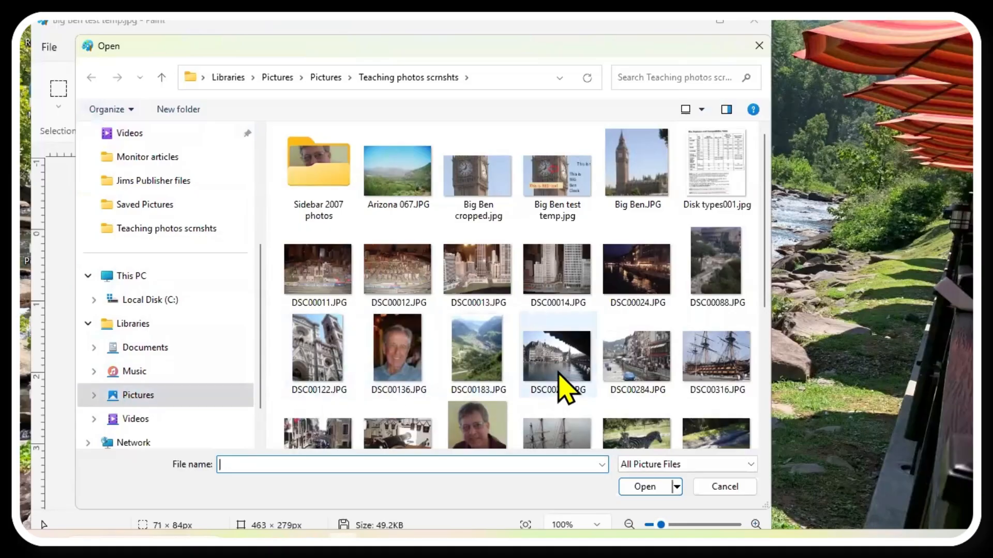
{"action": "left_click", "coordinate": [713, 361]}
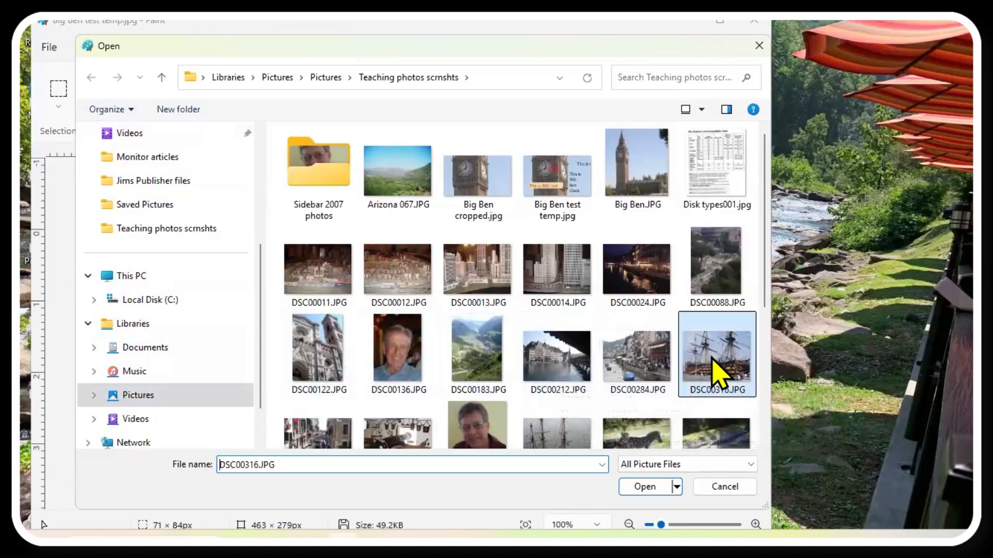
{"action": "left_click", "coordinate": [656, 489]}
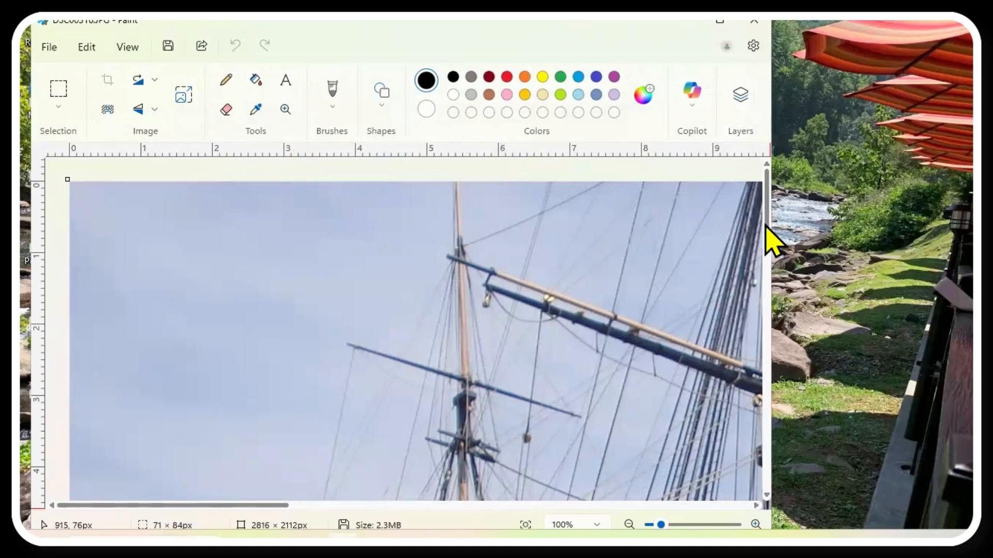
Step: Look over the ship photo at 100% zoom, scrolling down to the hull and across it
{"action": "left_click_drag", "start_coordinate": [768, 217], "coordinate": [784, 374]}
{"action": "scroll", "coordinate": [784, 373], "scroll_direction": "down", "scroll_amount": 7}
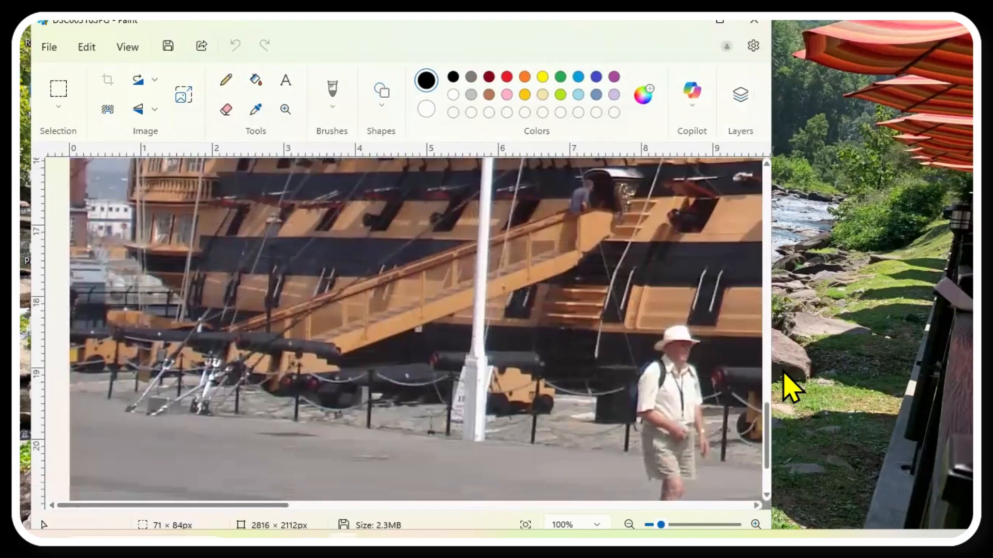
{"action": "scroll", "coordinate": [791, 388], "scroll_direction": "up", "scroll_amount": 4}
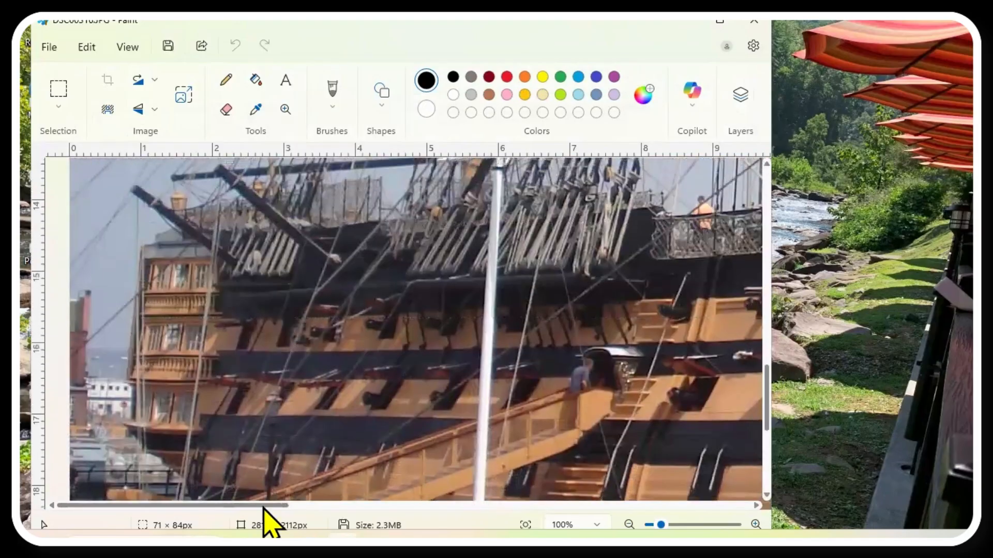
{"action": "left_click_drag", "start_coordinate": [264, 507], "coordinate": [384, 508]}
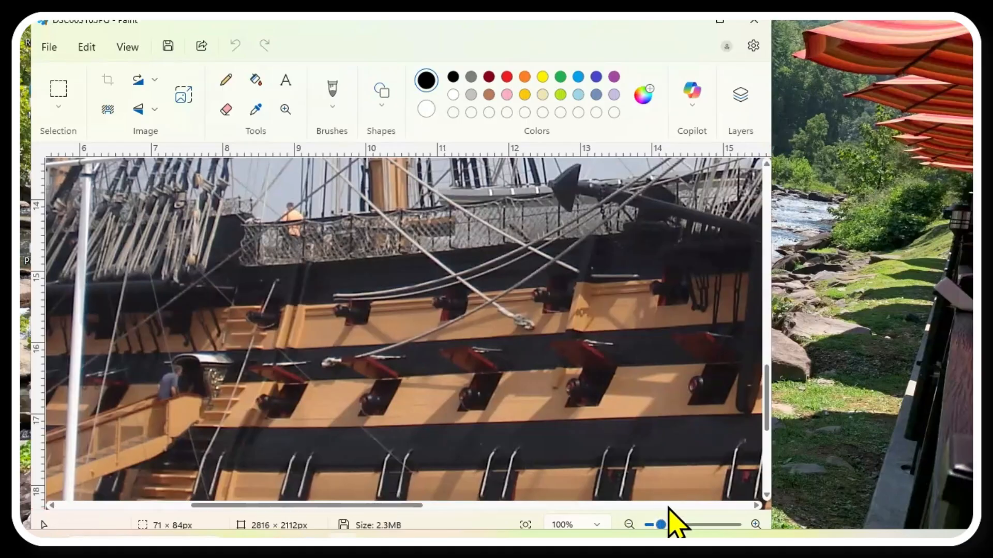
Step: Zoom in on the hull to 800%, return to 130%, and examine the rigging and the lower hull
{"action": "left_click_drag", "start_coordinate": [665, 516], "coordinate": [743, 518]}
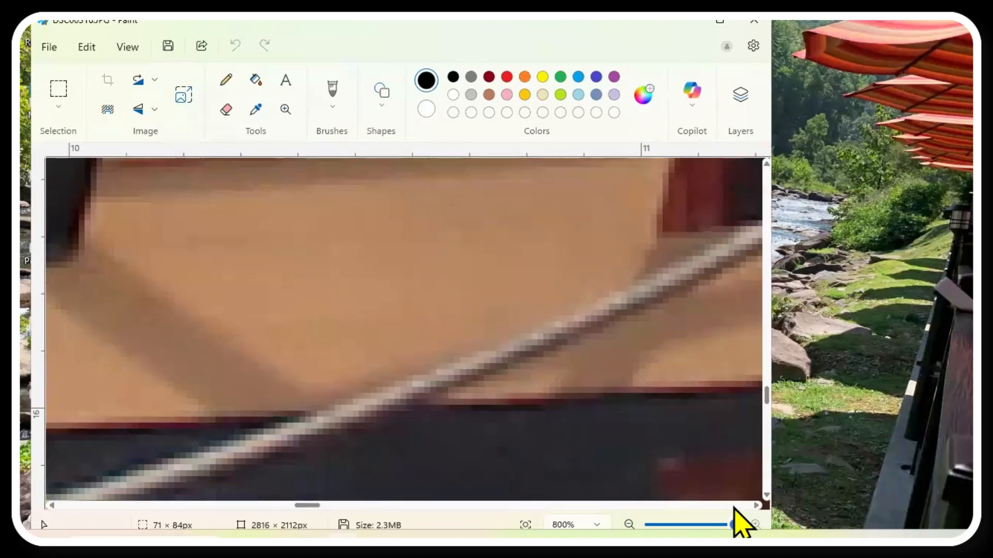
{"action": "left_click_drag", "start_coordinate": [735, 509], "coordinate": [660, 508]}
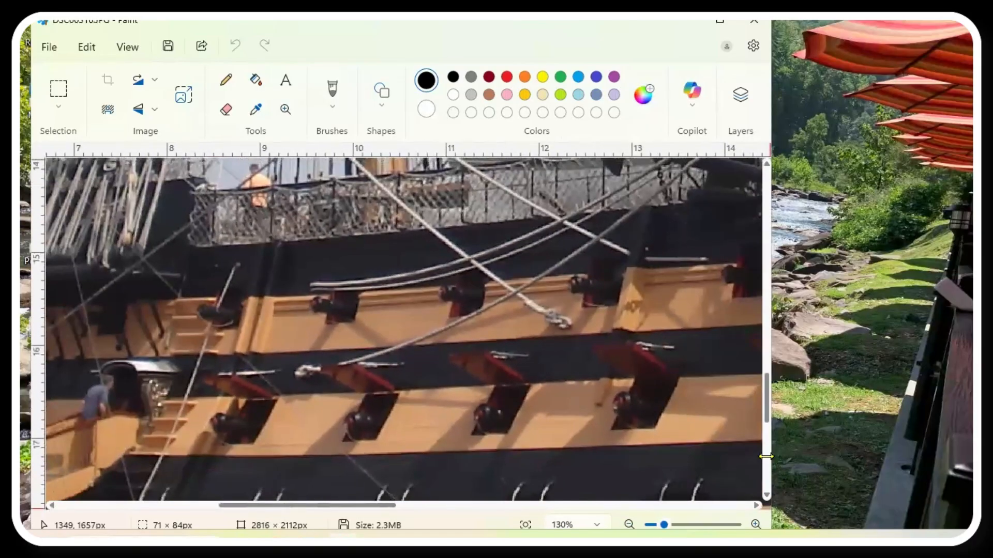
{"action": "scroll", "coordinate": [769, 419], "scroll_direction": "up", "scroll_amount": 10}
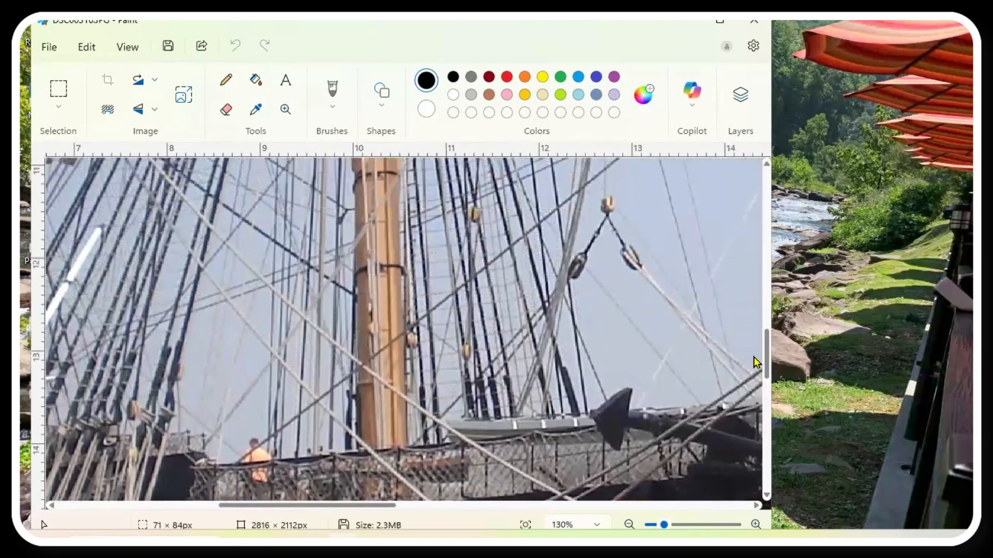
{"action": "scroll", "coordinate": [765, 429], "scroll_direction": "down", "scroll_amount": 9}
{"action": "scroll", "coordinate": [763, 431], "scroll_direction": "down", "scroll_amount": 5}
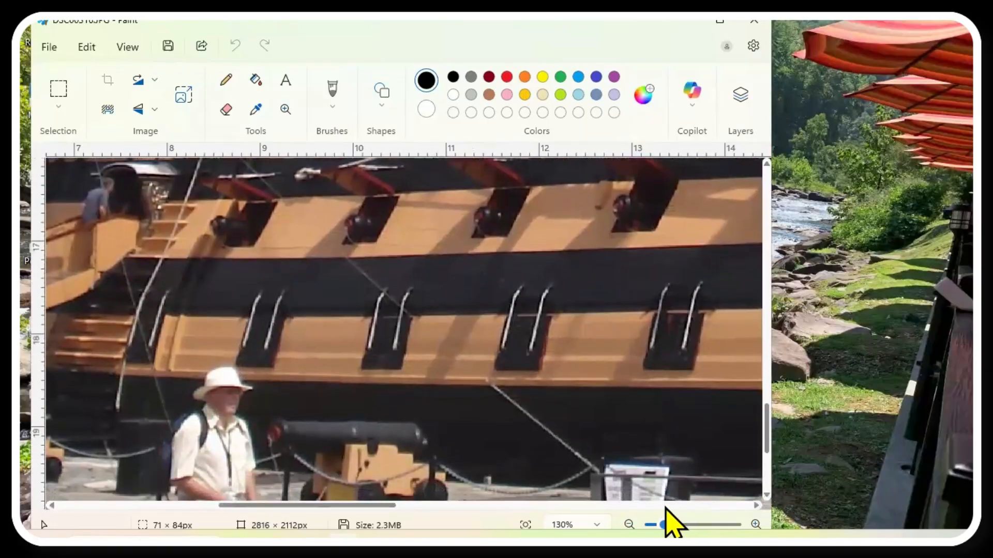
Step: Zoom out to 17% to view the whole ship, and zoom in to 38%
{"action": "mouse_move", "coordinate": [666, 508]}
{"action": "left_mouse_down"}
{"action": "mouse_move", "coordinate": [652, 509]}
{"action": "mouse_move", "coordinate": [677, 509]}
{"action": "left_mouse_up"}
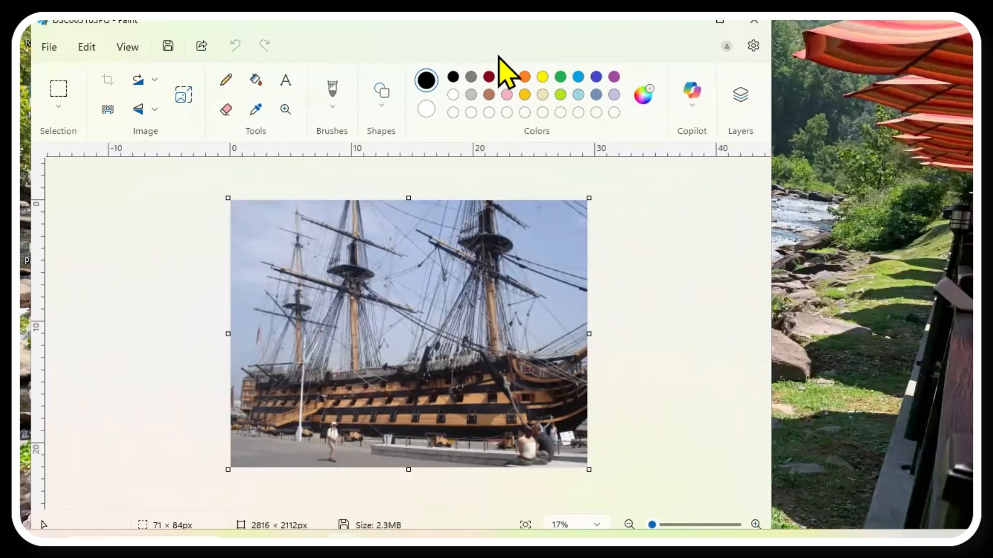
{"action": "left_click_drag", "start_coordinate": [199, 22], "coordinate": [201, 7]}
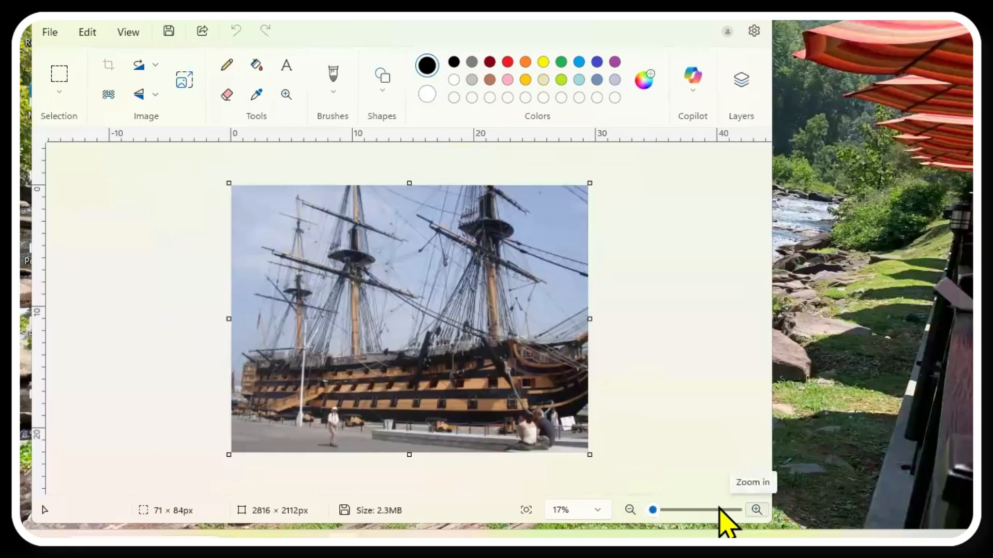
{"action": "mouse_move", "coordinate": [654, 509]}
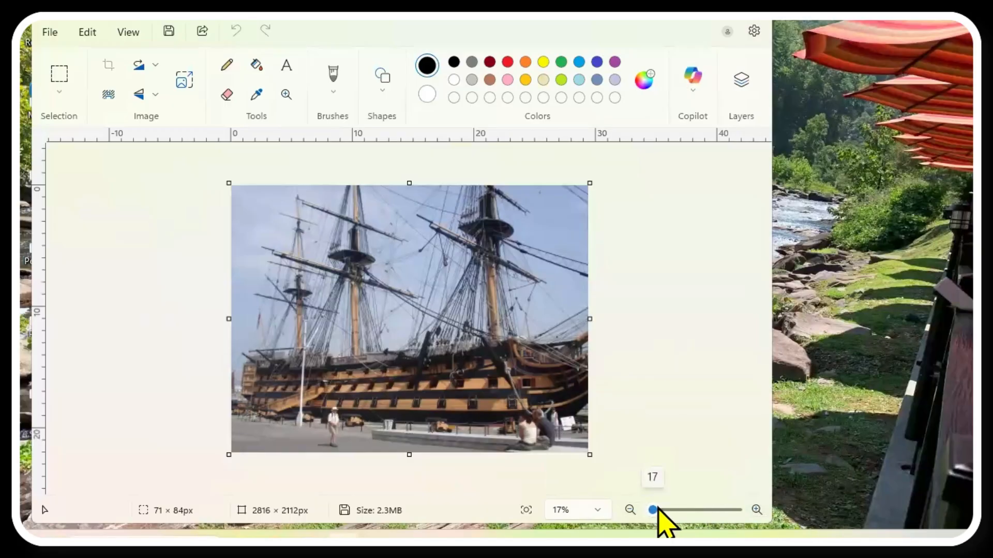
{"action": "mouse_move", "coordinate": [656, 509]}
{"action": "left_mouse_down"}
{"action": "mouse_move", "coordinate": [668, 509]}
{"action": "mouse_move", "coordinate": [660, 510]}
{"action": "left_mouse_up"}
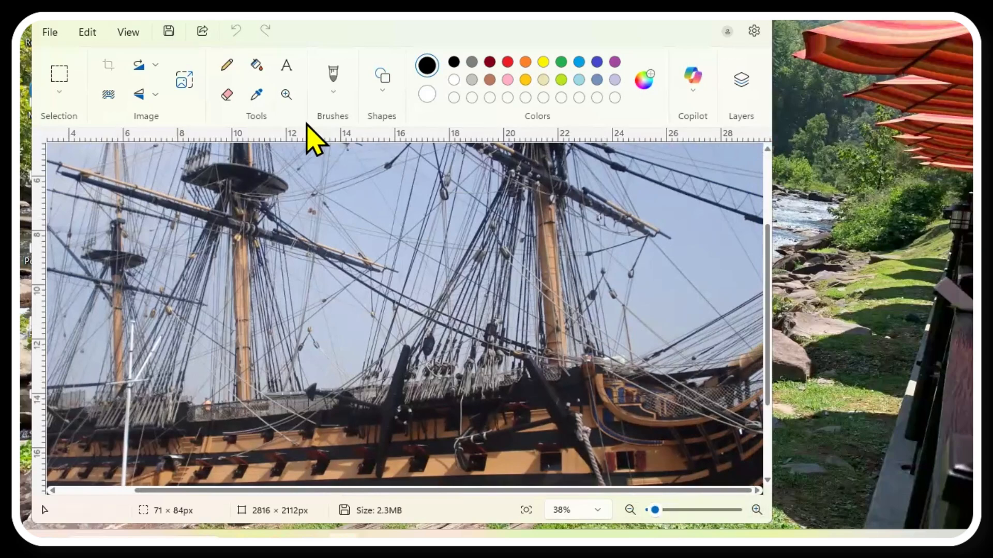
Step: Hide the rulers around the ship photo
{"action": "left_click", "coordinate": [138, 37]}
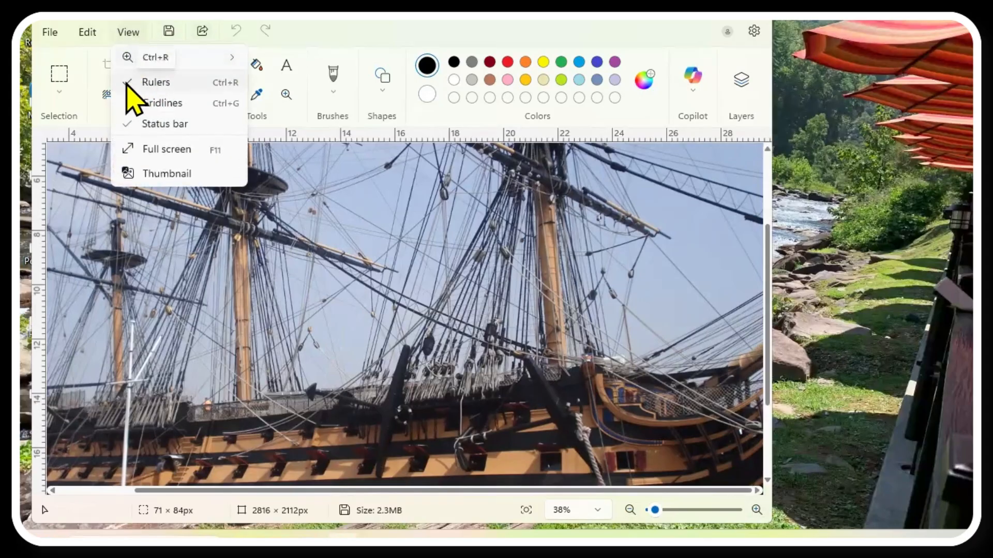
{"action": "left_click", "coordinate": [156, 82]}
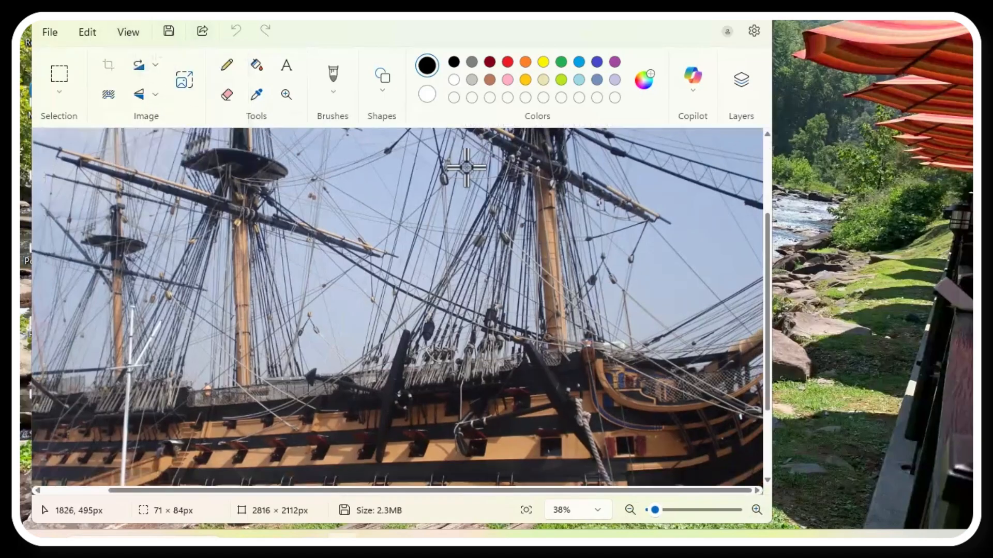
Step: Show the rulers around the ship photo again and close Paint
{"action": "left_click", "coordinate": [126, 37]}
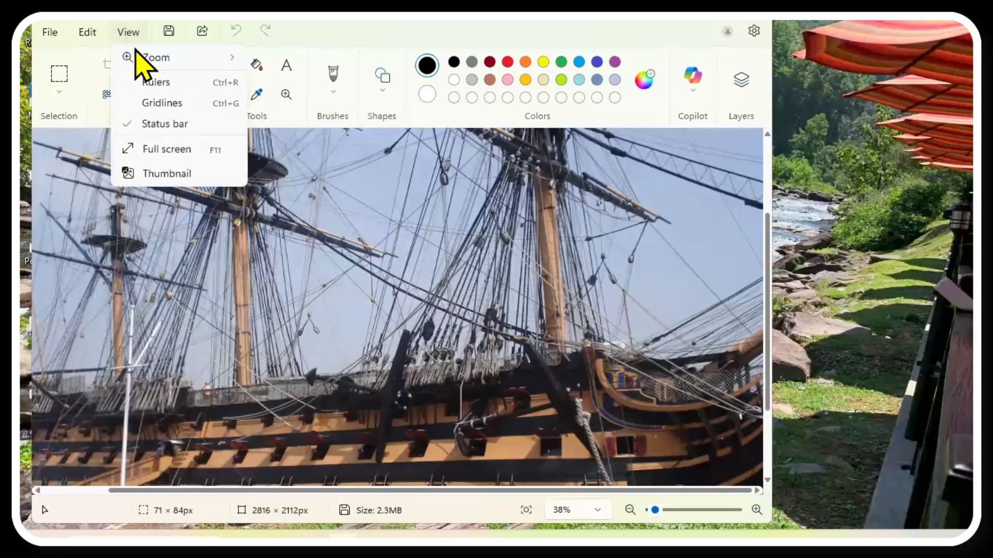
{"action": "left_click", "coordinate": [164, 83]}
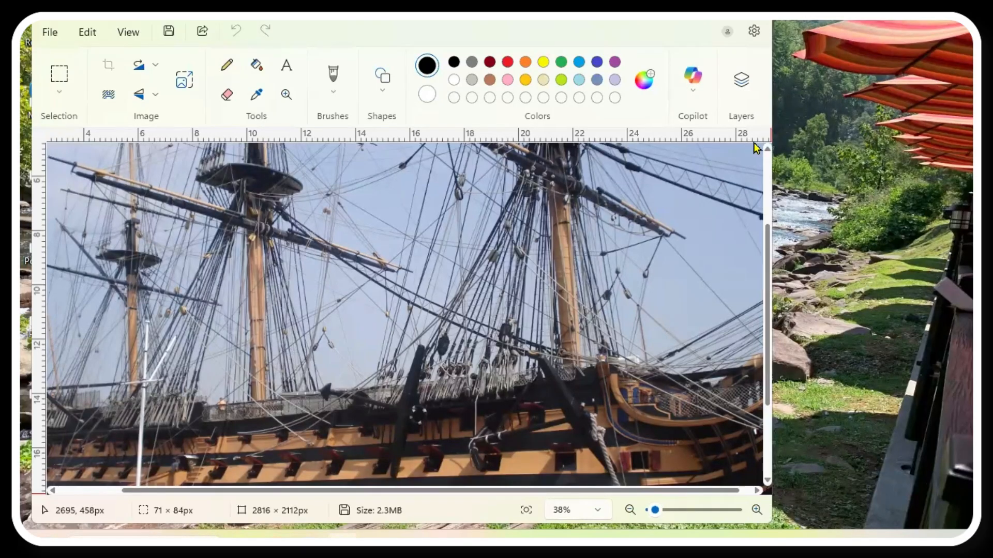
{"action": "key", "text": "alt+F4"}
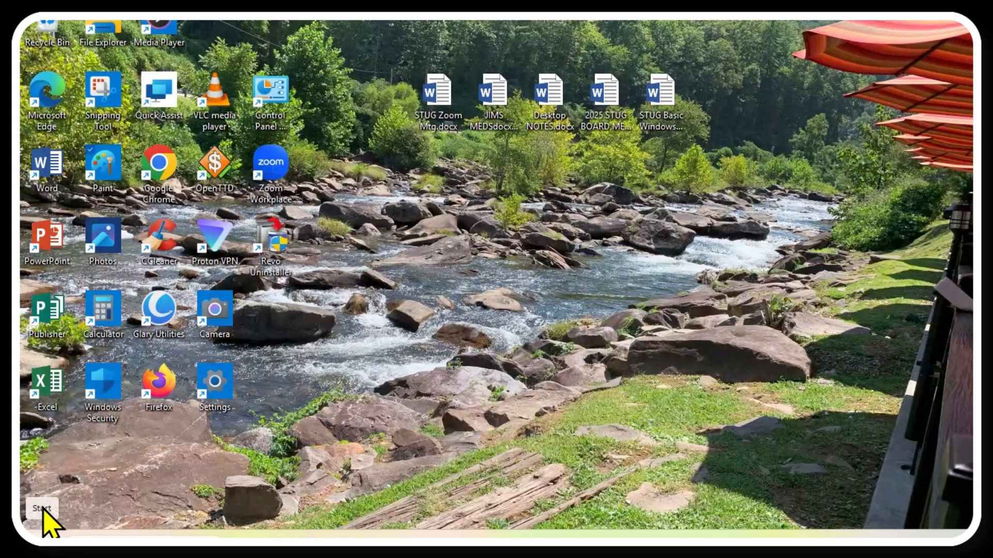
Step: Launch Paint from the Start menu's full list of installed apps, and close the blank canvas
{"action": "left_click", "coordinate": [43, 512]}
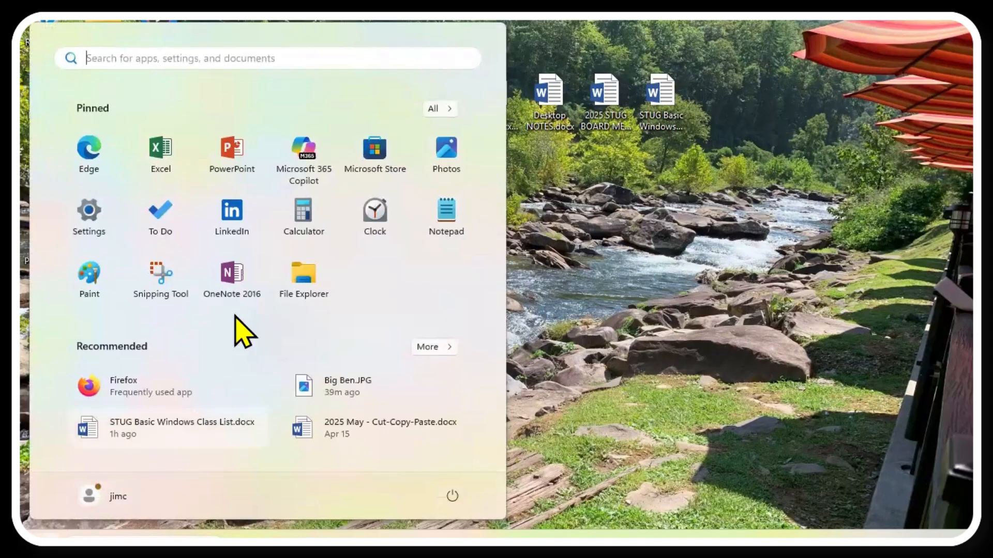
{"action": "left_click", "coordinate": [441, 109]}
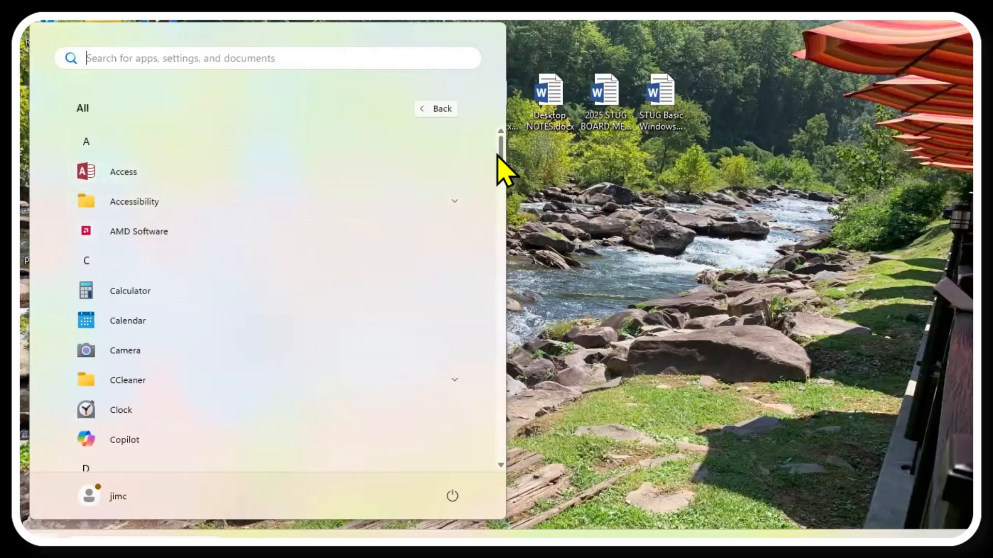
{"action": "mouse_move", "coordinate": [500, 167]}
{"action": "left_mouse_down"}
{"action": "mouse_move", "coordinate": [517, 228]}
{"action": "mouse_move", "coordinate": [511, 350]}
{"action": "left_mouse_up"}
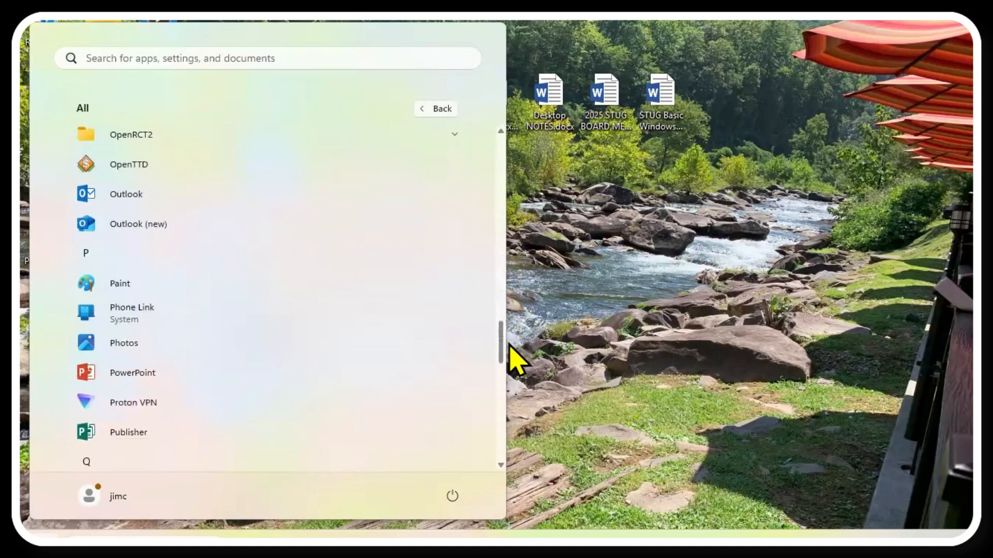
{"action": "left_click", "coordinate": [117, 288]}
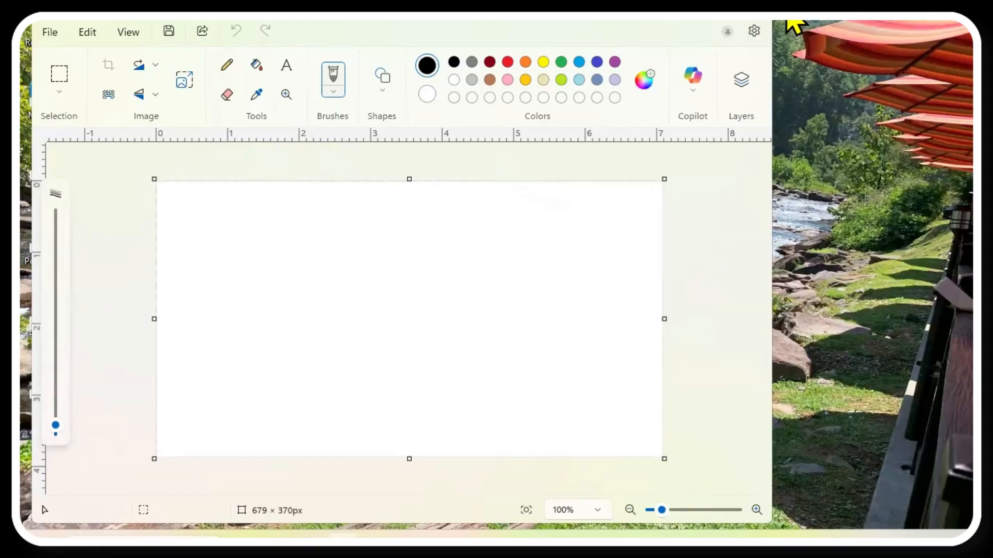
{"action": "left_click", "coordinate": [759, 8]}
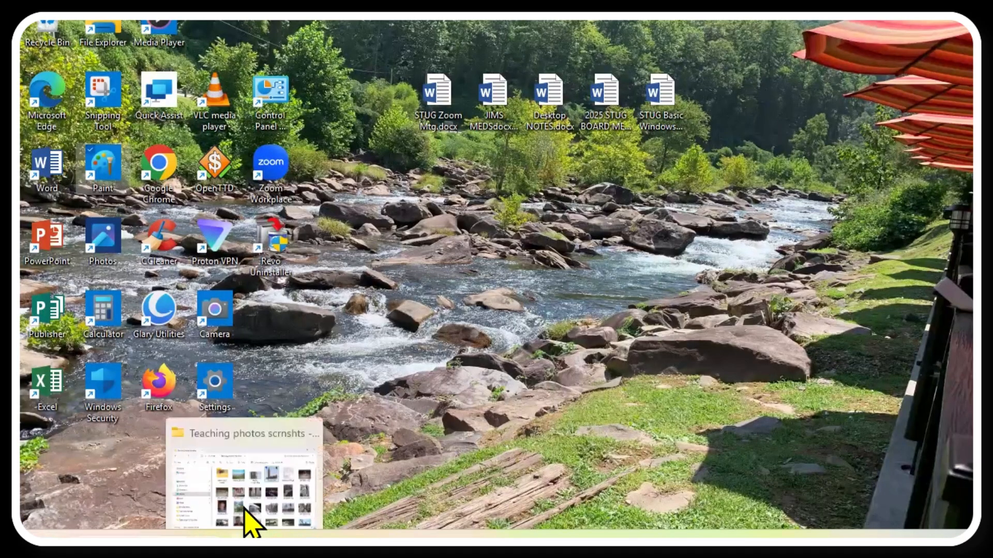
Step: Switch to File Explorer's Teaching photos scrnshts folder and open the night photo DSC00024.JPG in Photos
{"action": "left_click", "coordinate": [244, 521]}
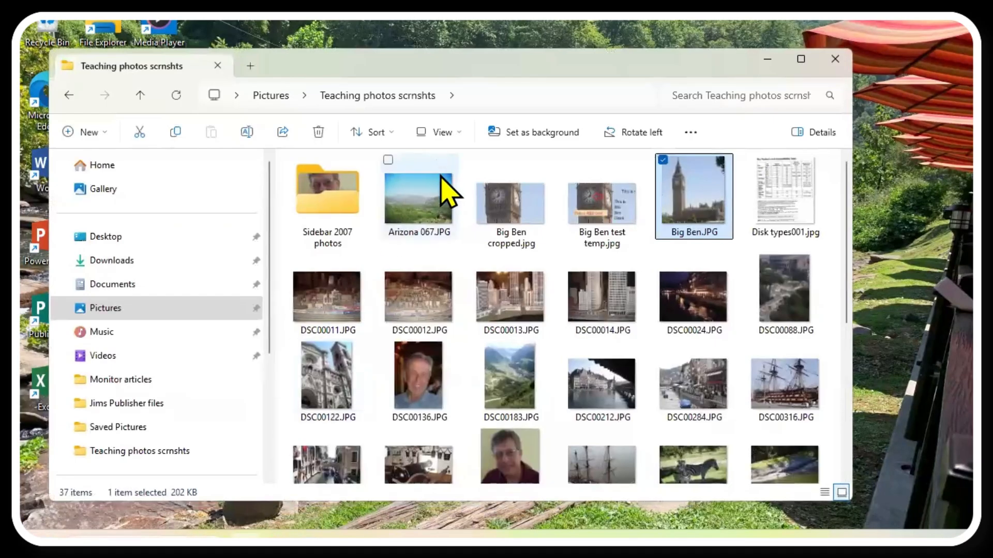
{"action": "left_click", "coordinate": [106, 310]}
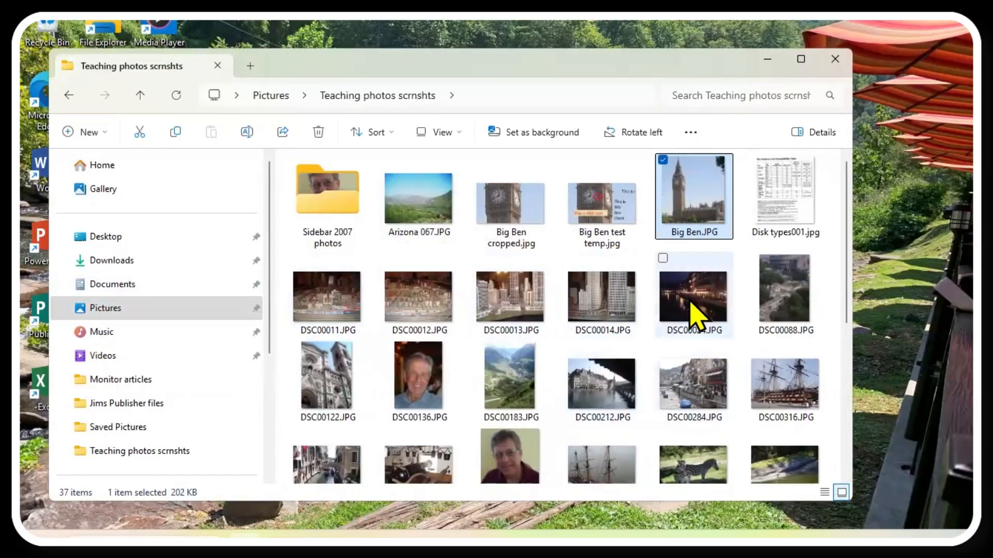
{"action": "left_click", "coordinate": [693, 313]}
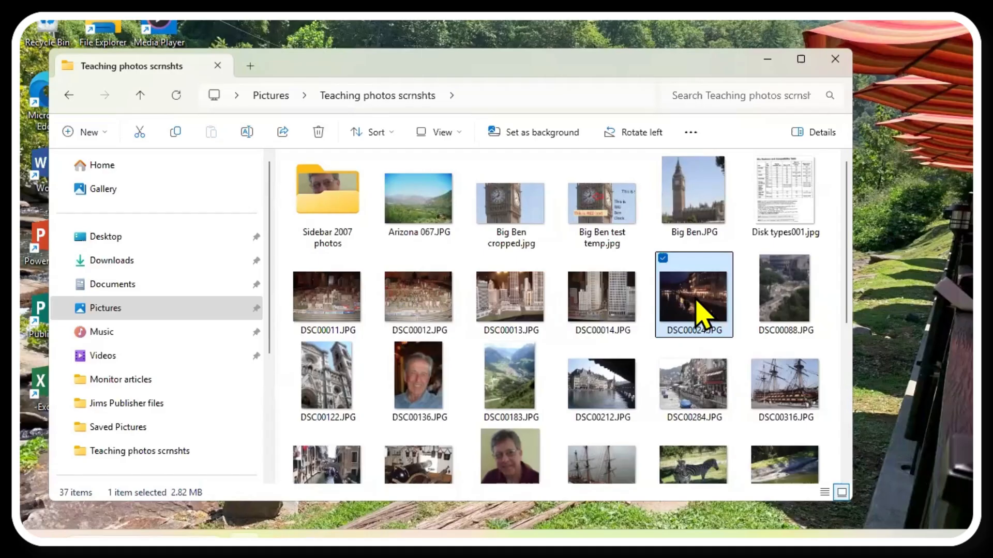
{"action": "mouse_move", "coordinate": [685, 288]}
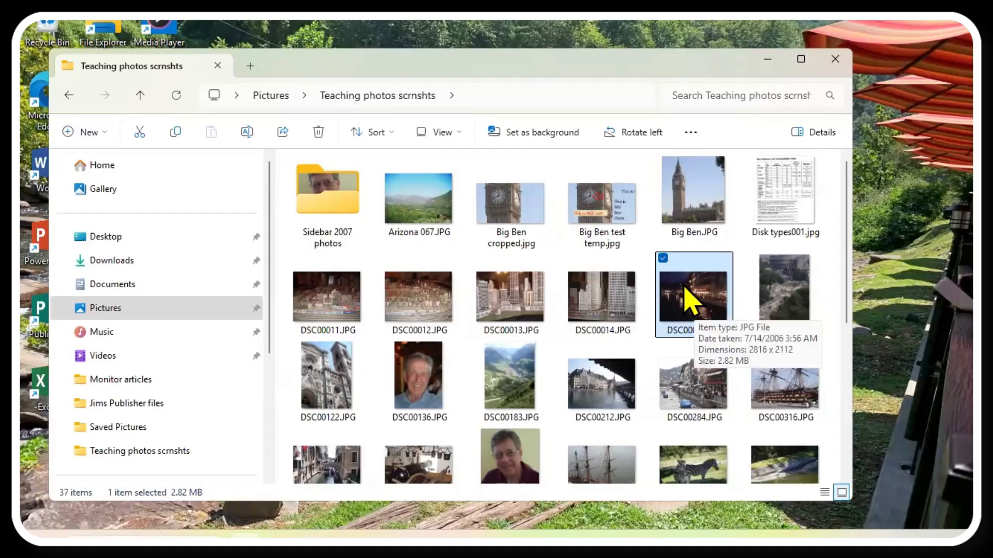
{"action": "double_click", "coordinate": [685, 288]}
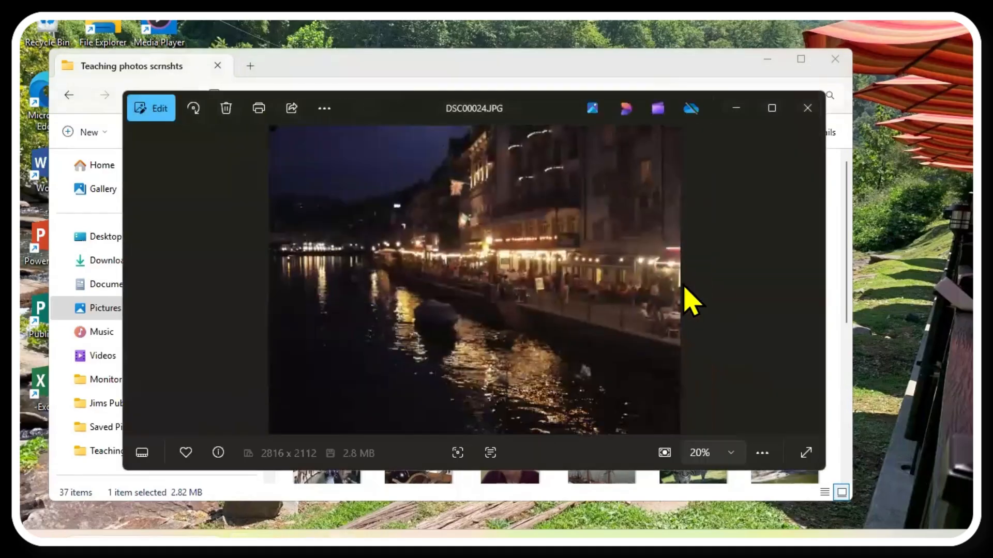
Step: Minimize the folder window and move the night photo's window closer to the desktop's upper-left corner
{"action": "left_click", "coordinate": [571, 63]}
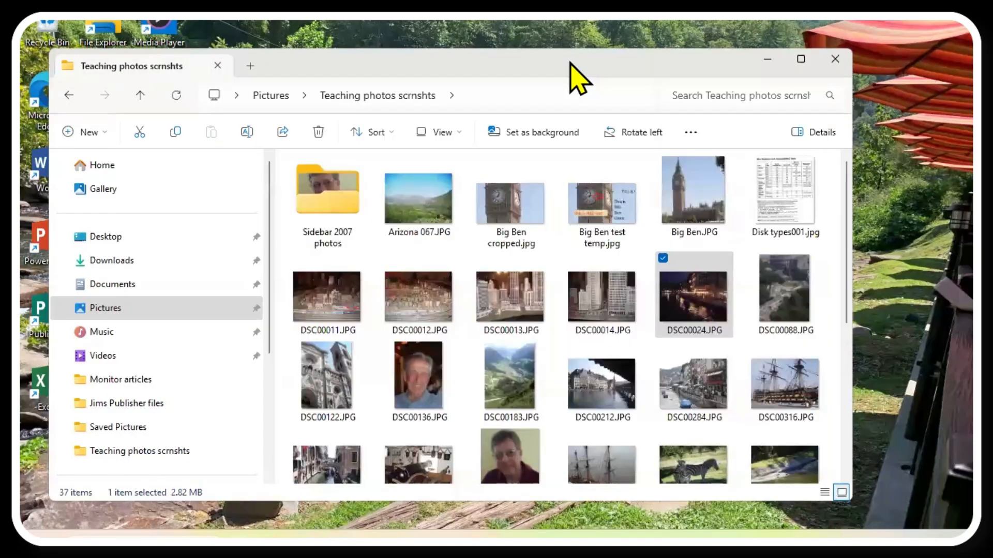
{"action": "left_click", "coordinate": [738, 60]}
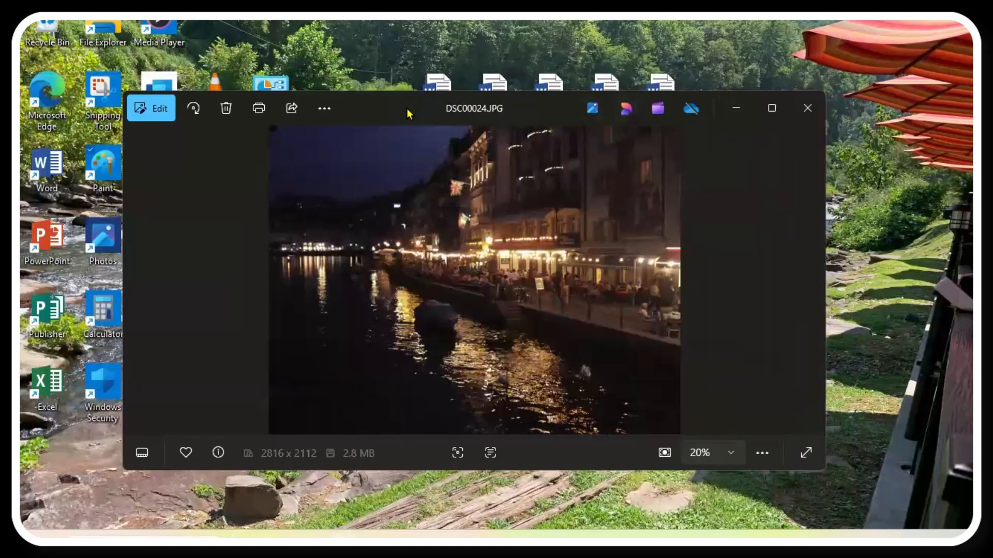
{"action": "left_click_drag", "start_coordinate": [407, 108], "coordinate": [347, 83]}
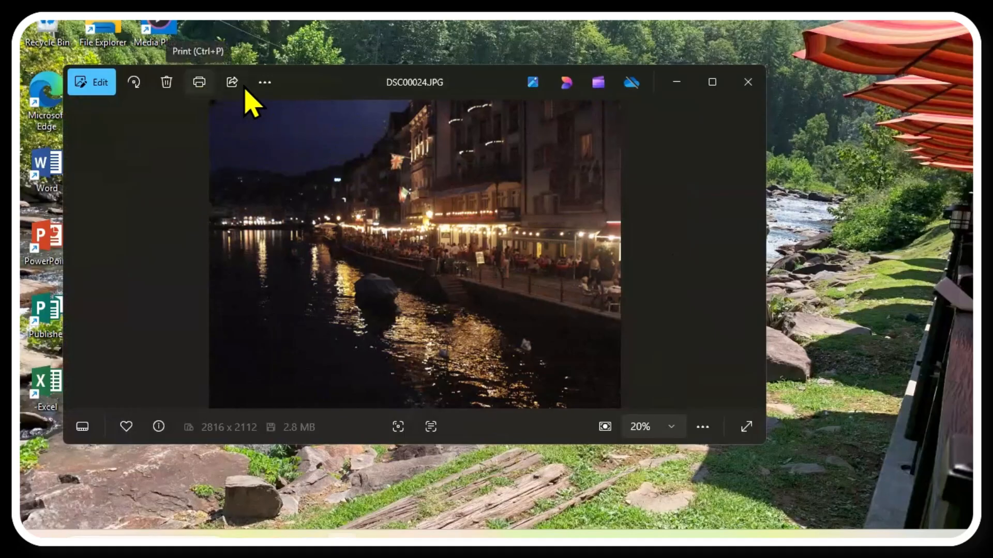
Step: Look over the additional photo options, and rotate the night photo in quarter turns through a full circle
{"action": "left_click", "coordinate": [265, 84]}
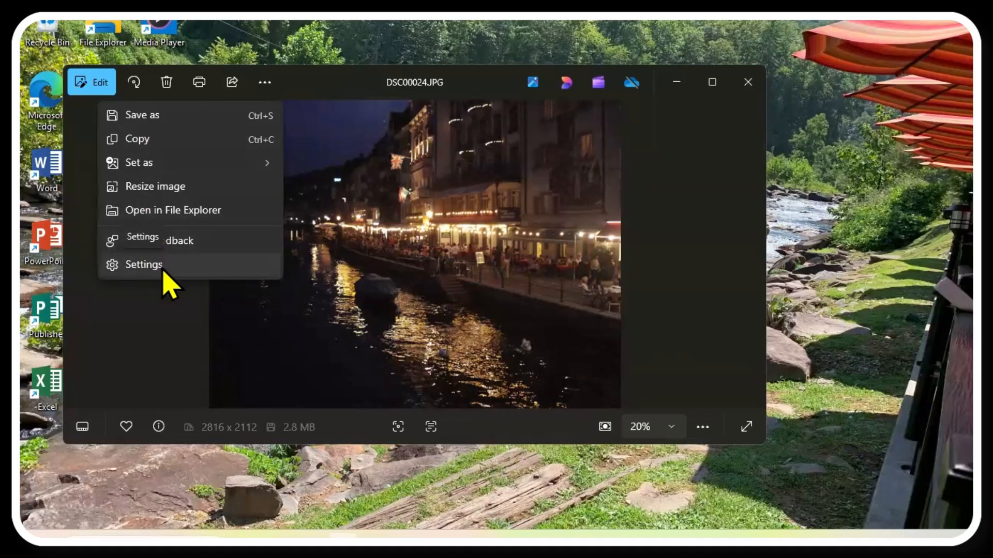
{"action": "left_click", "coordinate": [133, 83]}
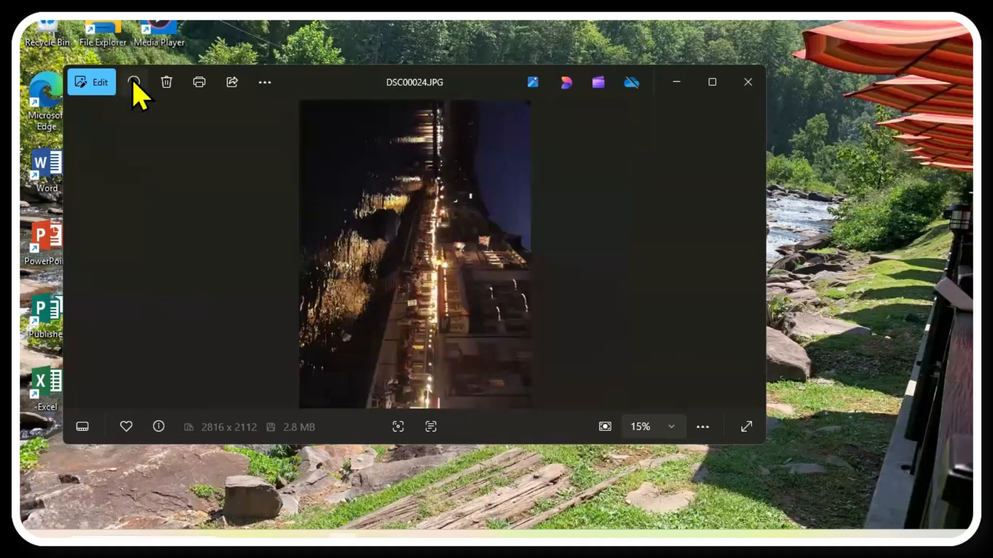
{"action": "left_click", "coordinate": [134, 82]}
{"action": "left_click", "coordinate": [134, 82]}
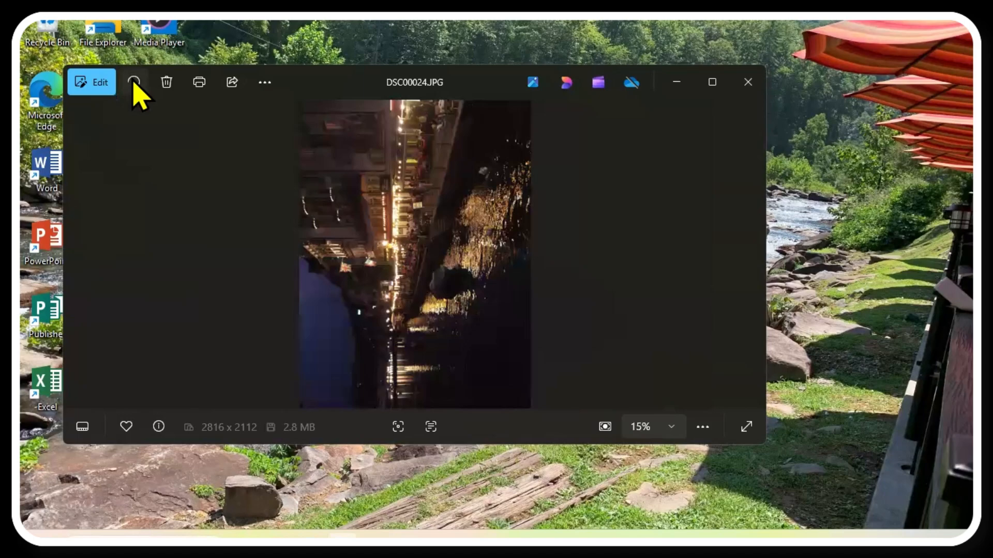
{"action": "left_click", "coordinate": [134, 83]}
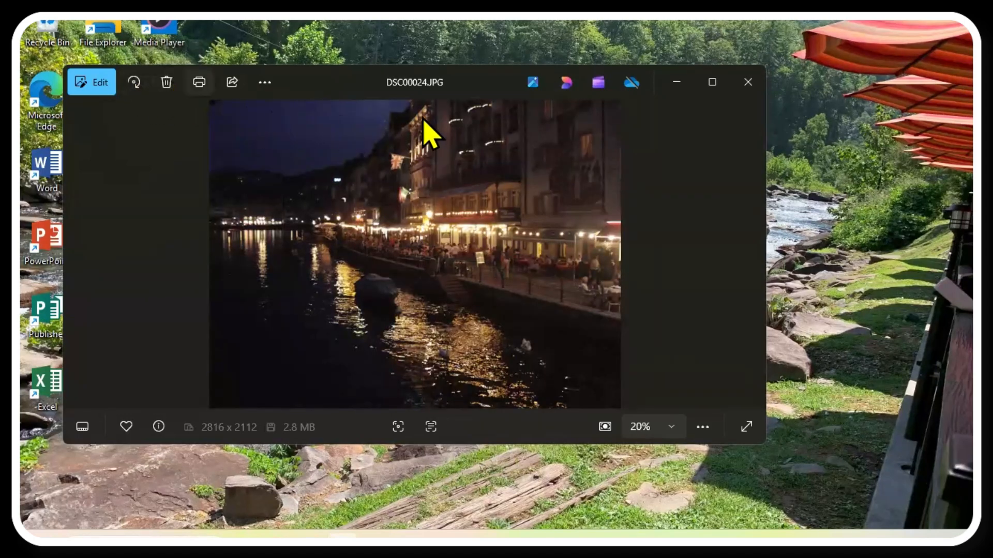
Step: Examine the night photo in the Designer image editor, return to the viewer and close the photo
{"action": "left_click", "coordinate": [567, 82]}
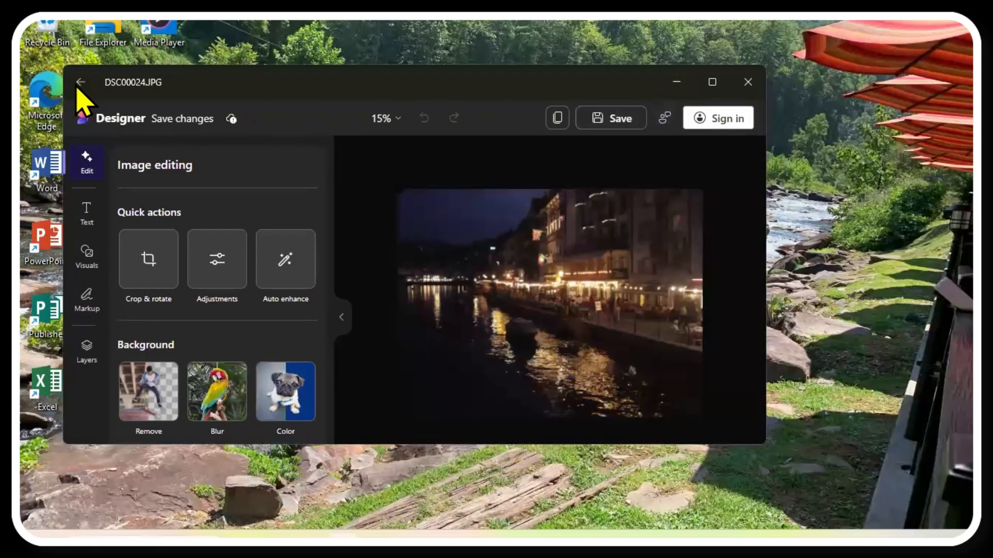
{"action": "left_click", "coordinate": [80, 84]}
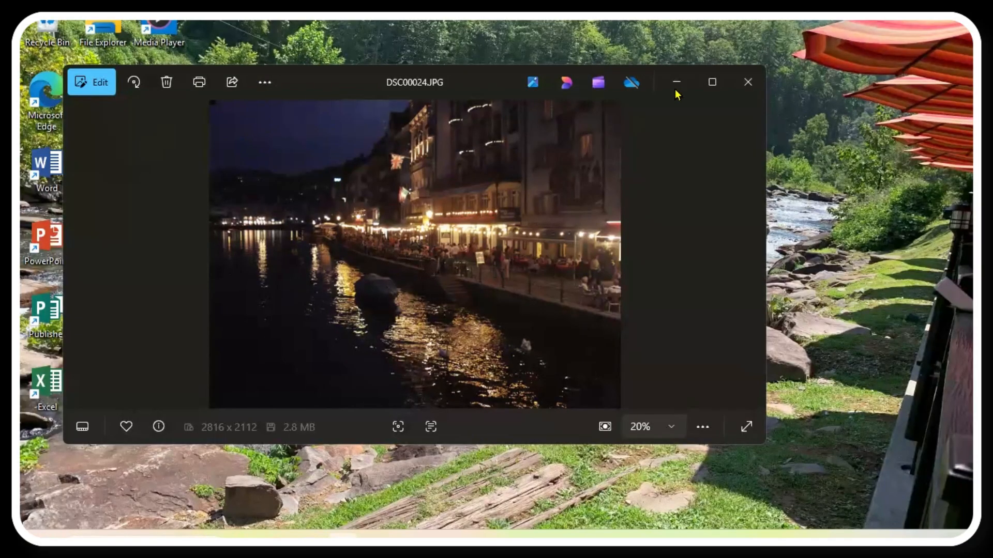
{"action": "left_click", "coordinate": [748, 83]}
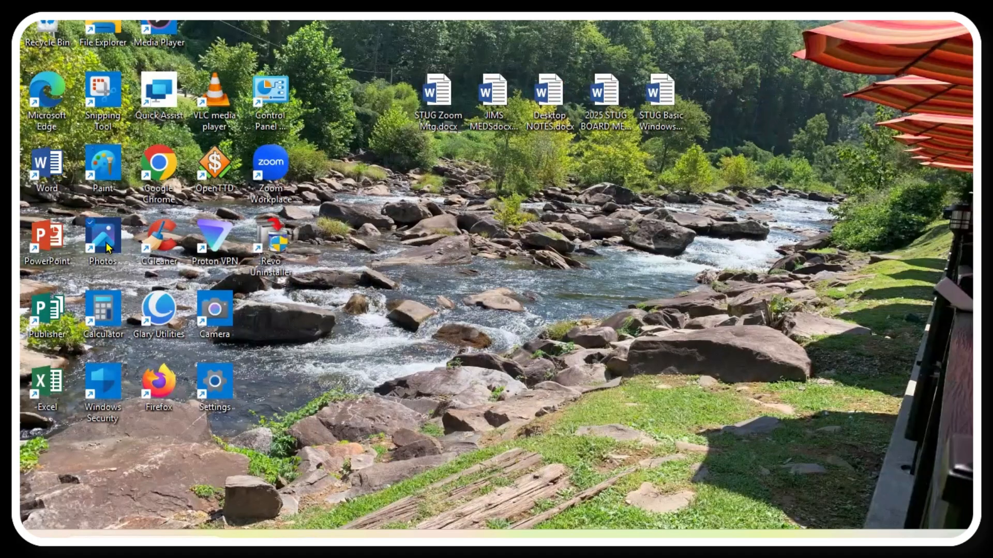
Step: Open the Photos app's gallery, reposition its window on the desktop and widen it to show the date timeline
{"action": "double_click", "coordinate": [107, 246]}
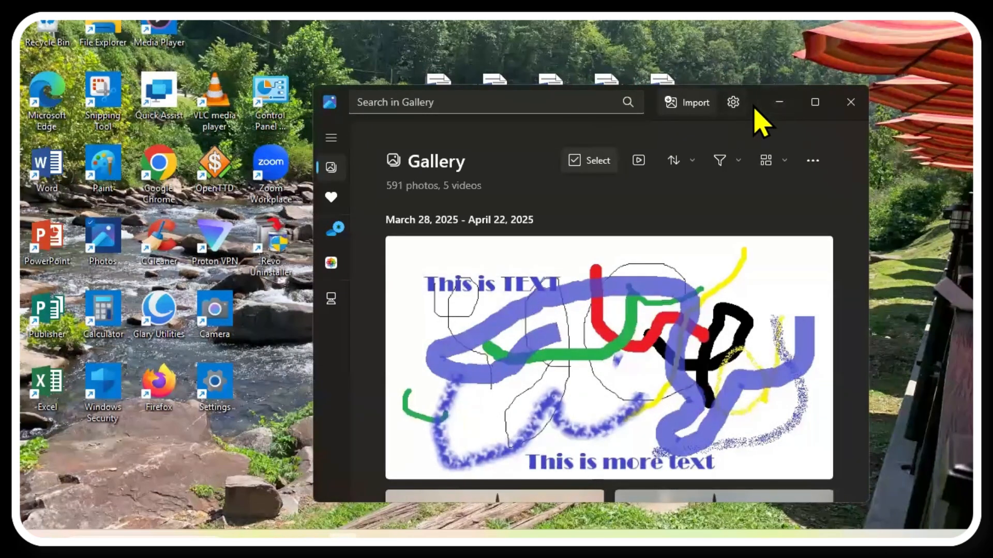
{"action": "left_click_drag", "start_coordinate": [753, 106], "coordinate": [498, 55]}
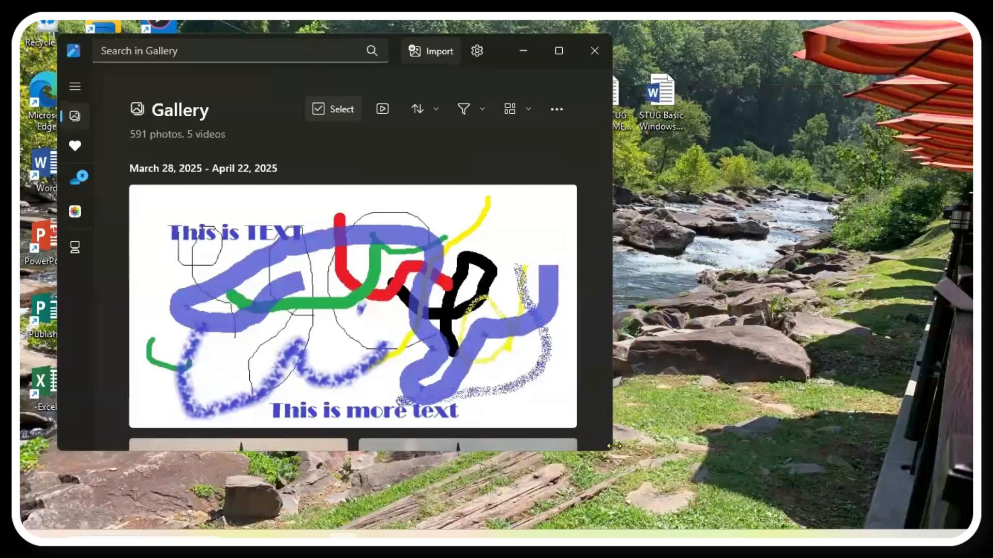
{"action": "scroll", "coordinate": [598, 445], "scroll_direction": "down", "scroll_amount": 2}
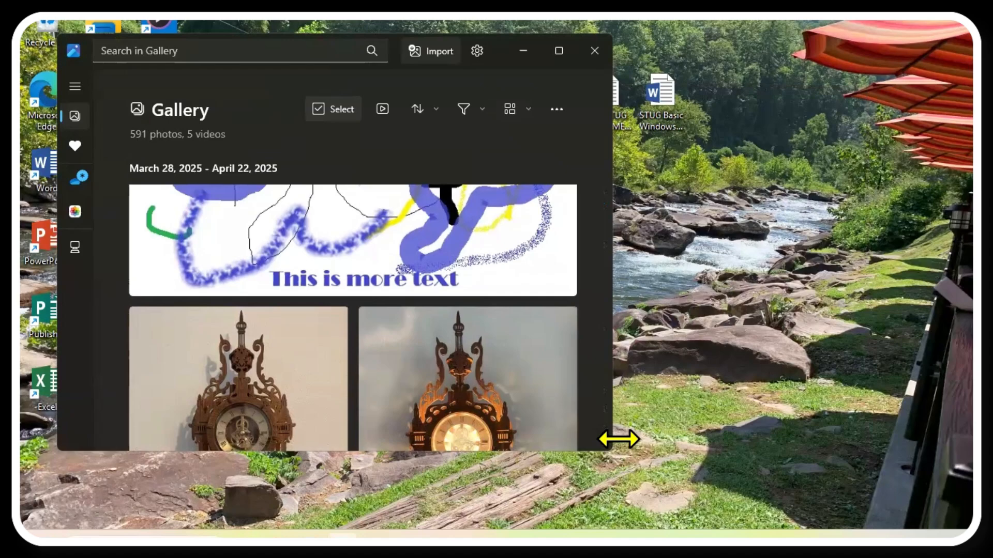
{"action": "left_click_drag", "start_coordinate": [619, 439], "coordinate": [790, 505]}
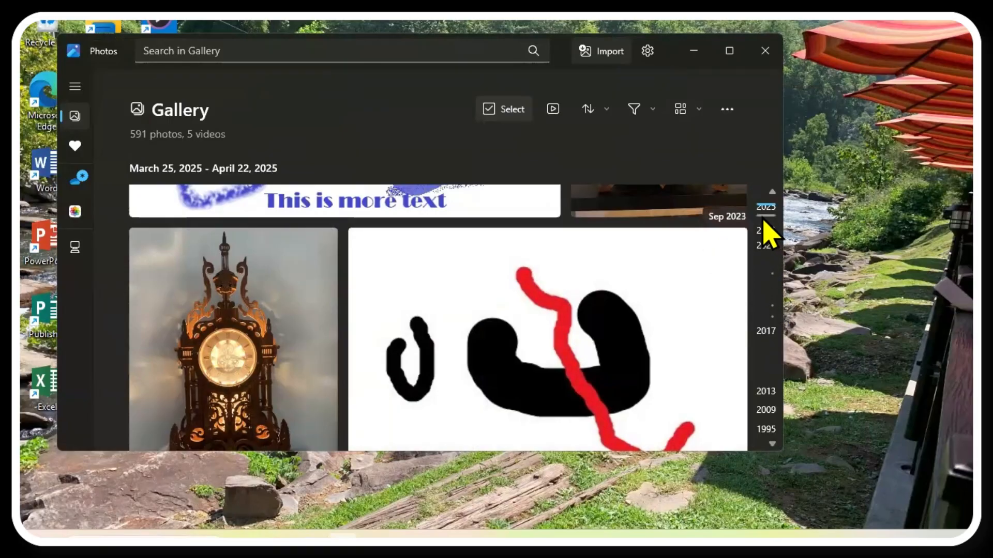
Step: Browse the gallery by date, jumping to the October 2018 and September 2018 photos
{"action": "left_click", "coordinate": [767, 269]}
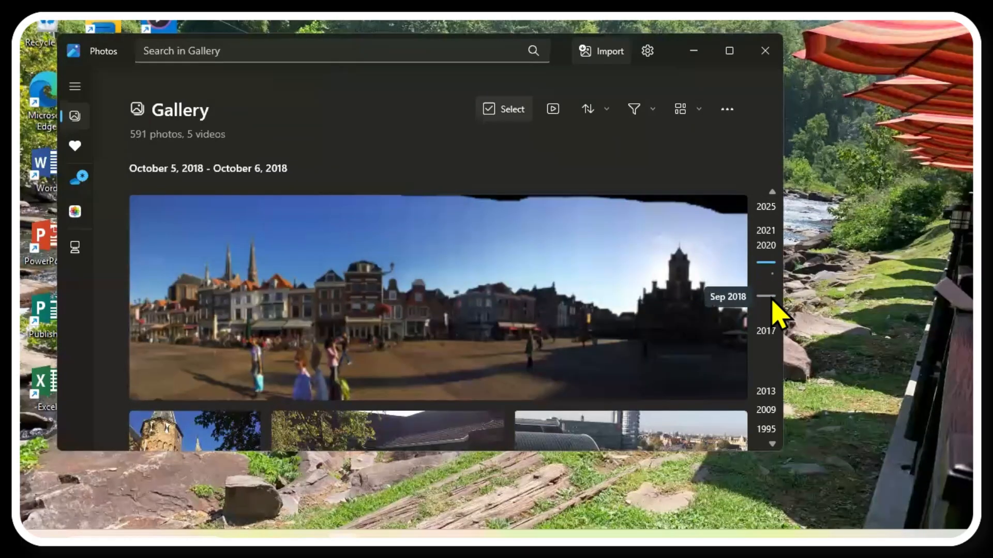
{"action": "left_click", "coordinate": [772, 301]}
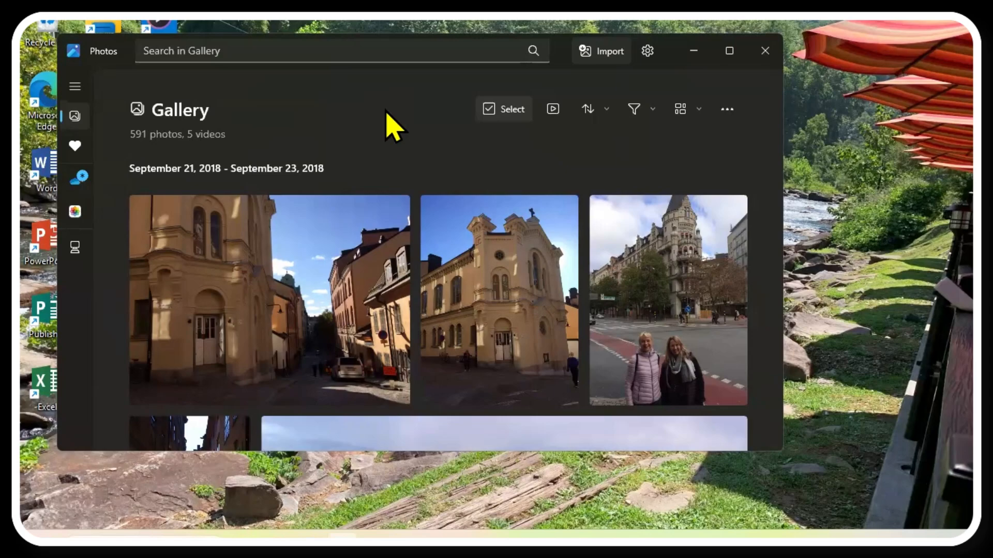
Step: Review the photo sources in the expanded navigation pane, and close the Photos app
{"action": "left_click", "coordinate": [75, 86]}
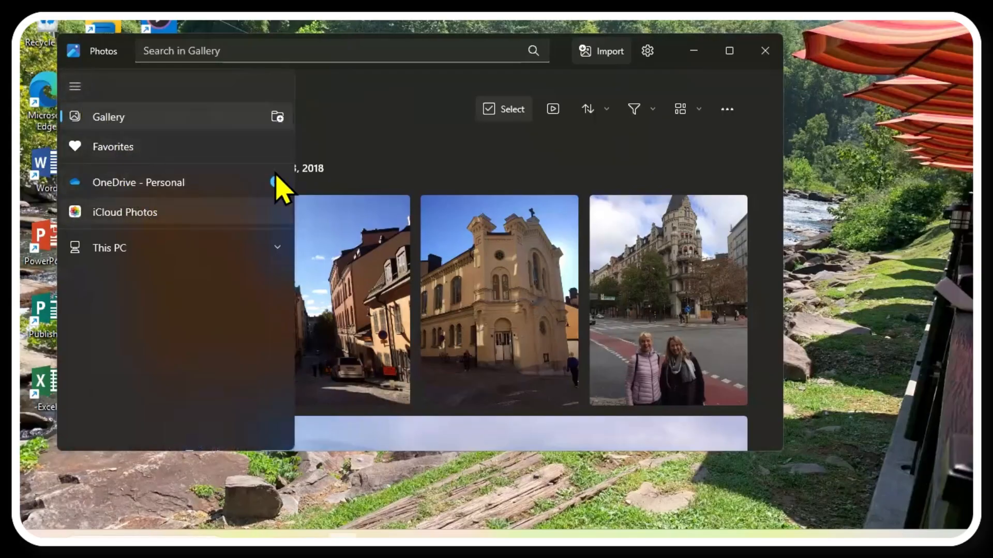
{"action": "left_click", "coordinate": [350, 159]}
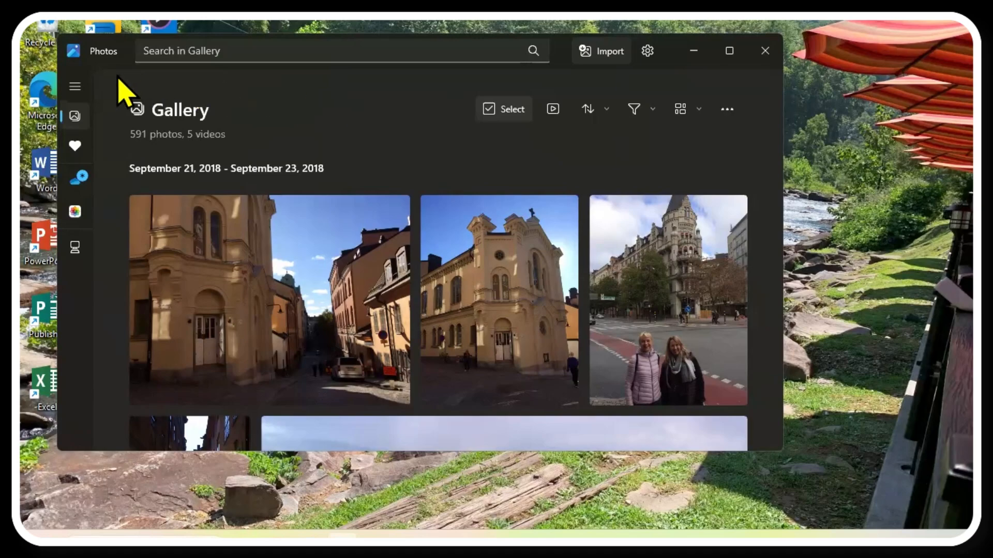
{"action": "left_click", "coordinate": [768, 49]}
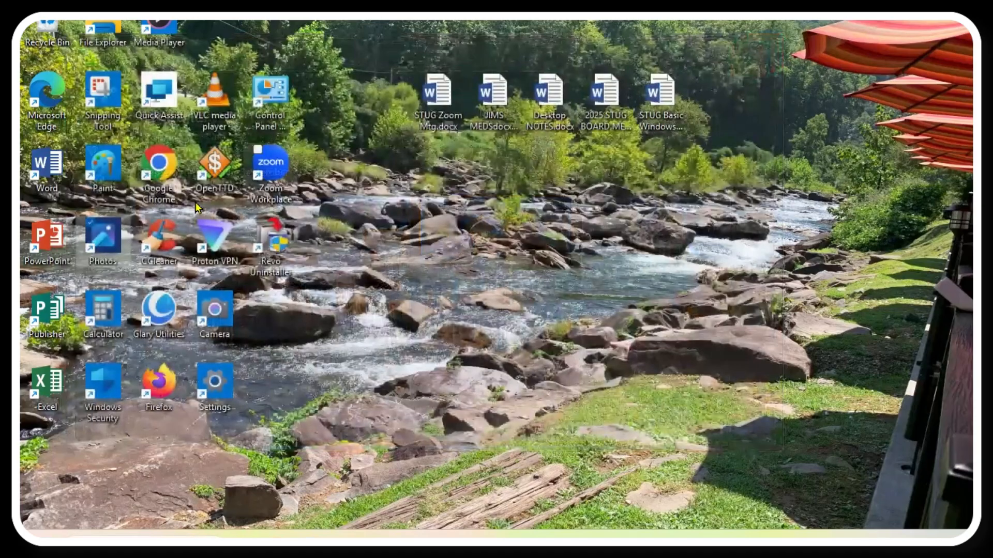